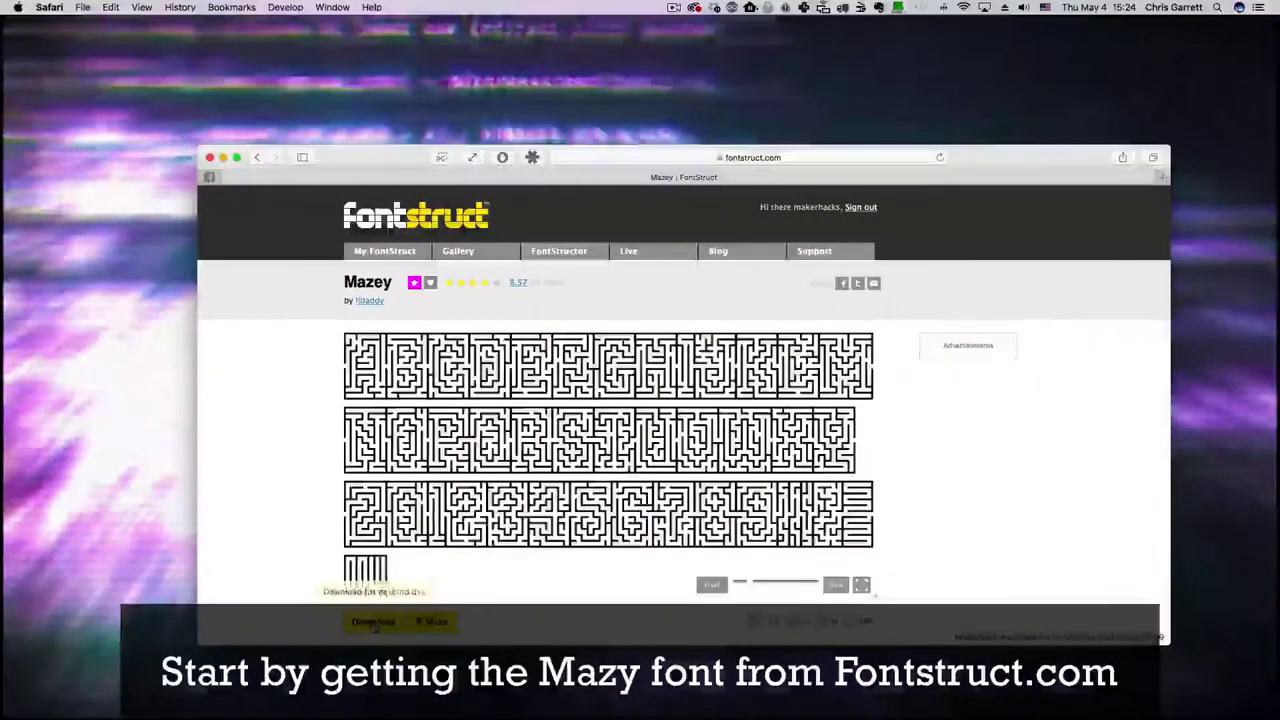
# Step: Accept the Mazey font's licence agreement on FontStruct and download the Mazey font
pyautogui.click(373, 622)
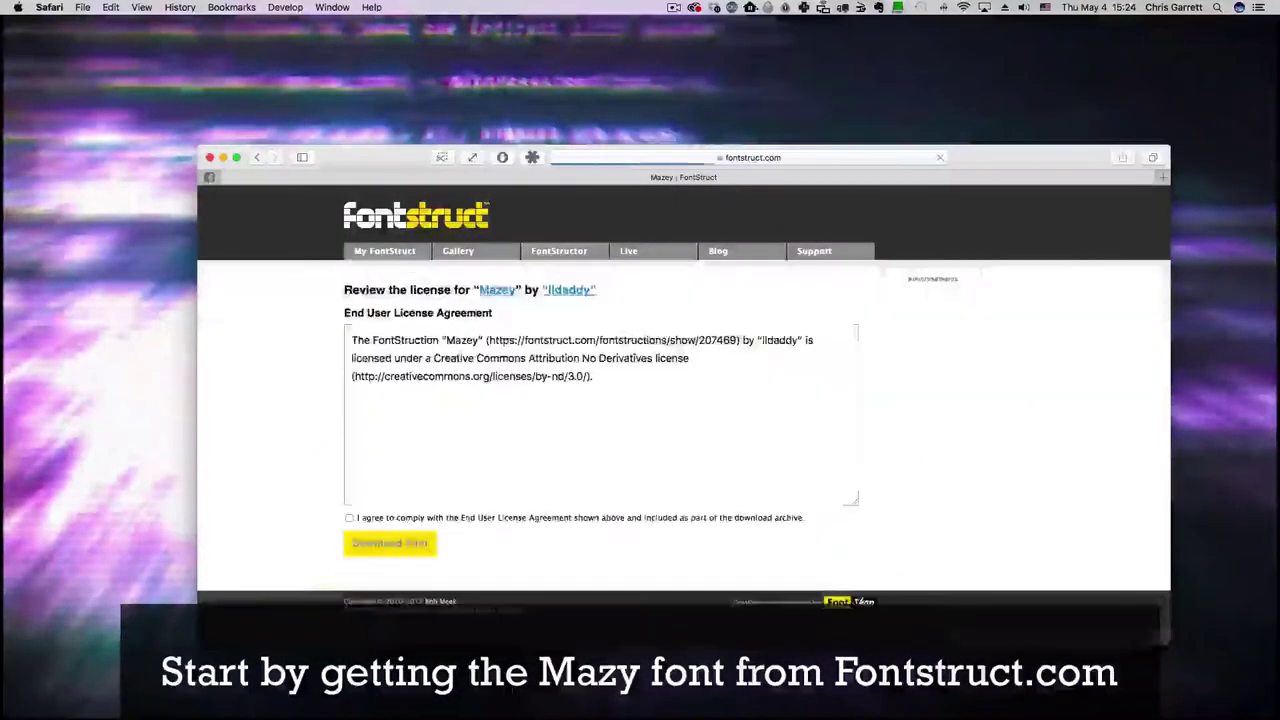
pyautogui.click(349, 518)
pyautogui.click(384, 546)
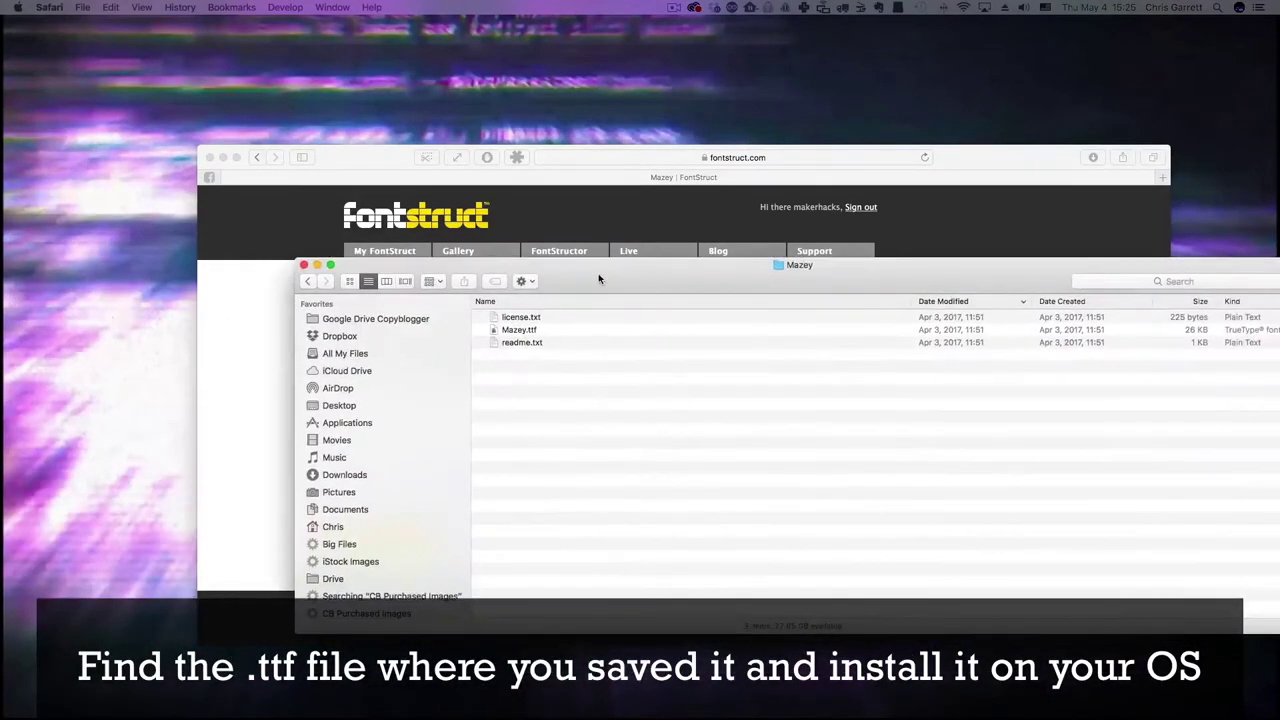
# Step: Open Mazey.ttf from Finder in Font Book, its default app
pyautogui.click(509, 333)
pyautogui.rightClick(510, 332)
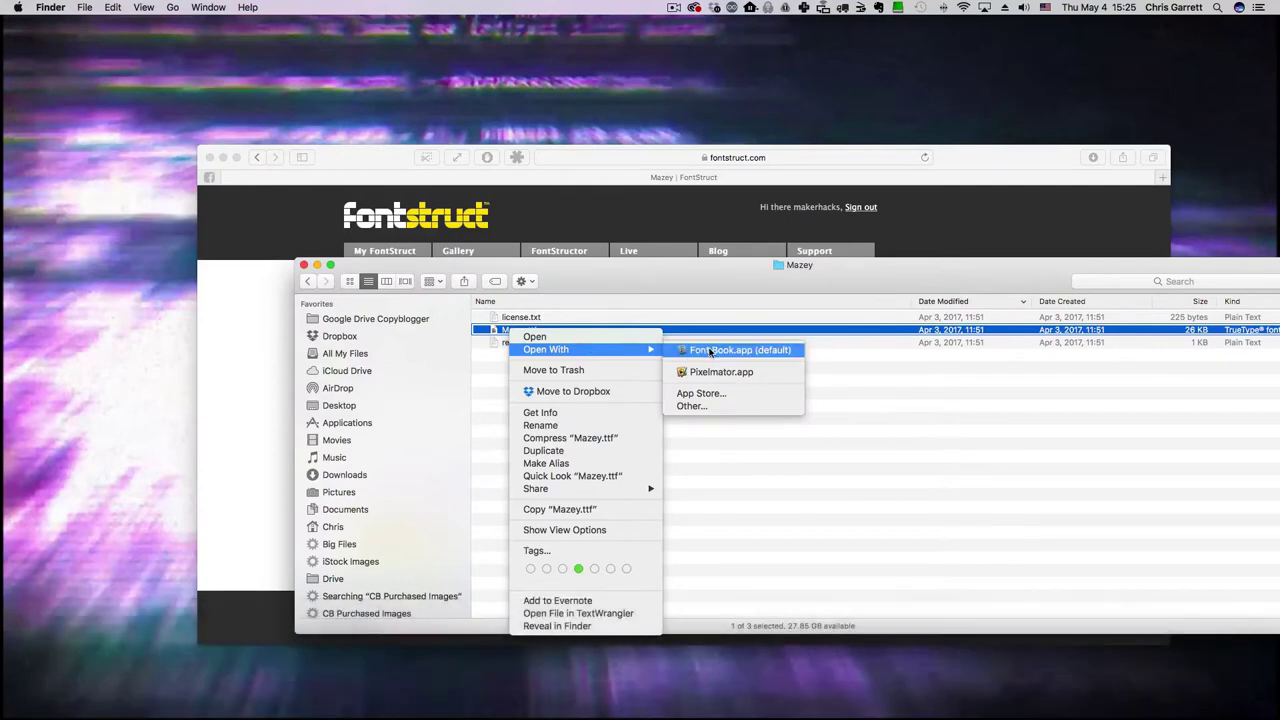
pyautogui.click(716, 352)
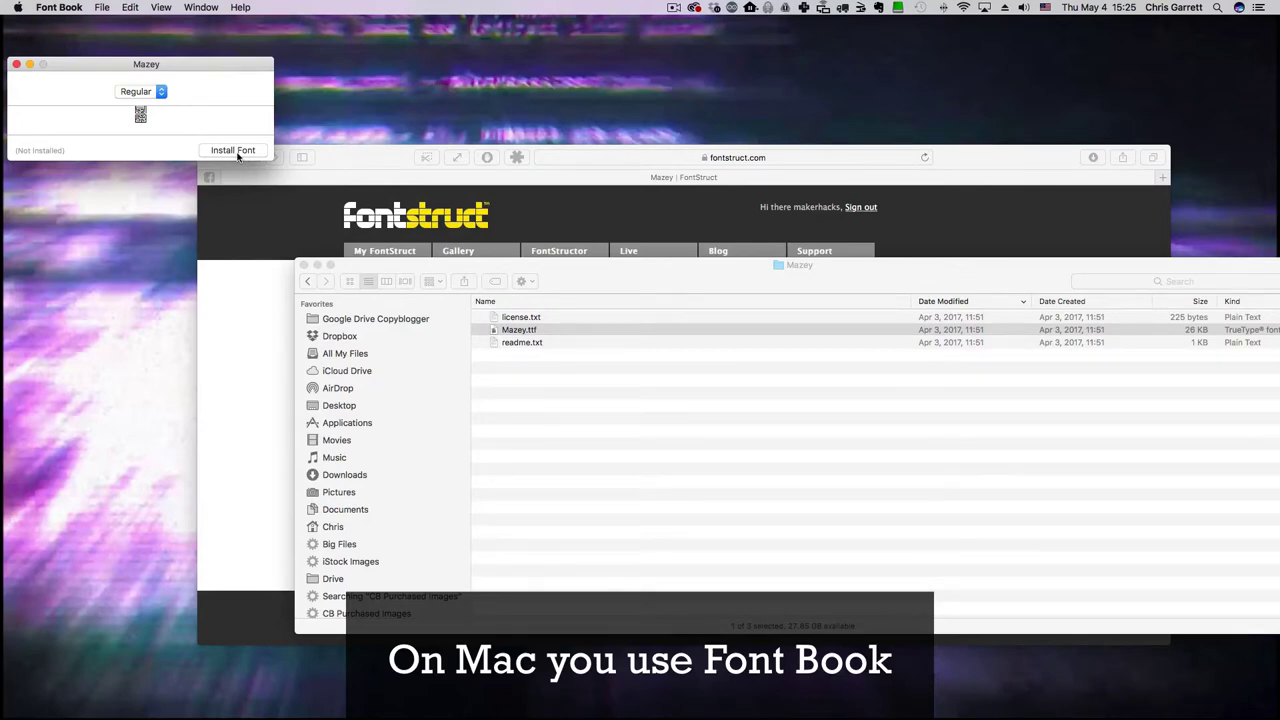
# Step: Install Mazey into the User fonts collection and quit Font Book
pyautogui.click(237, 151)
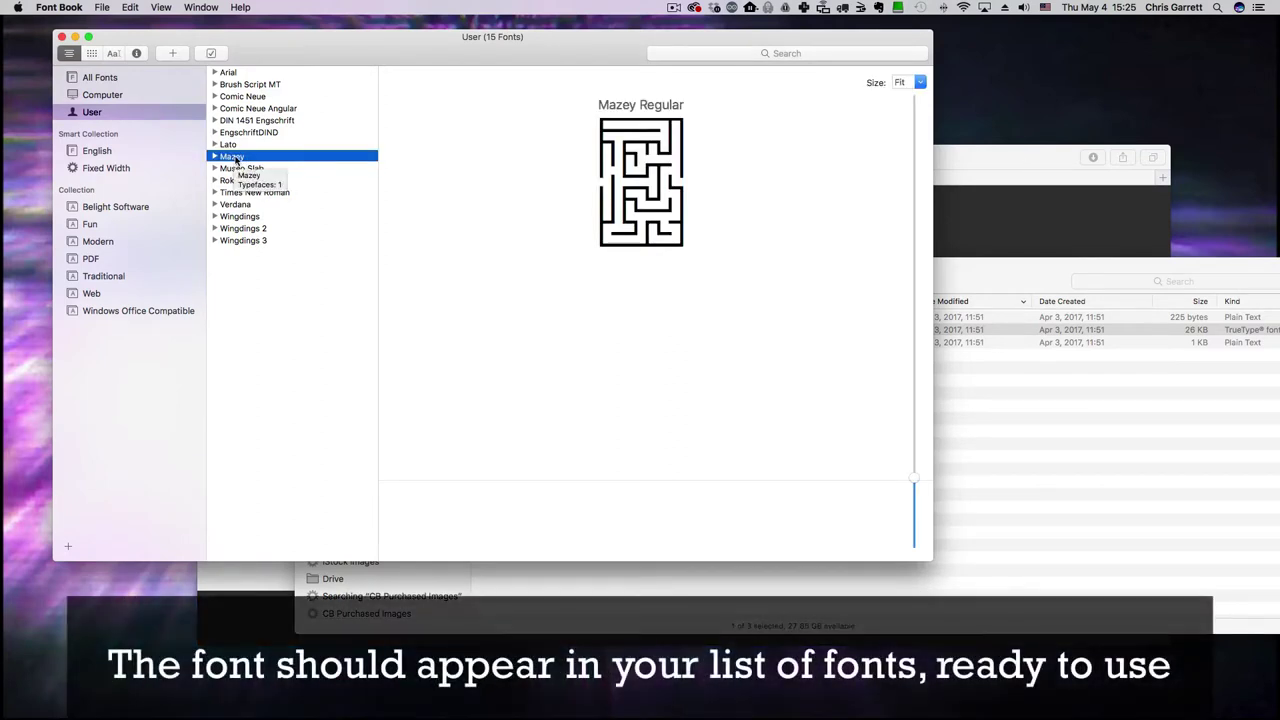
pyautogui.click(55, 8)
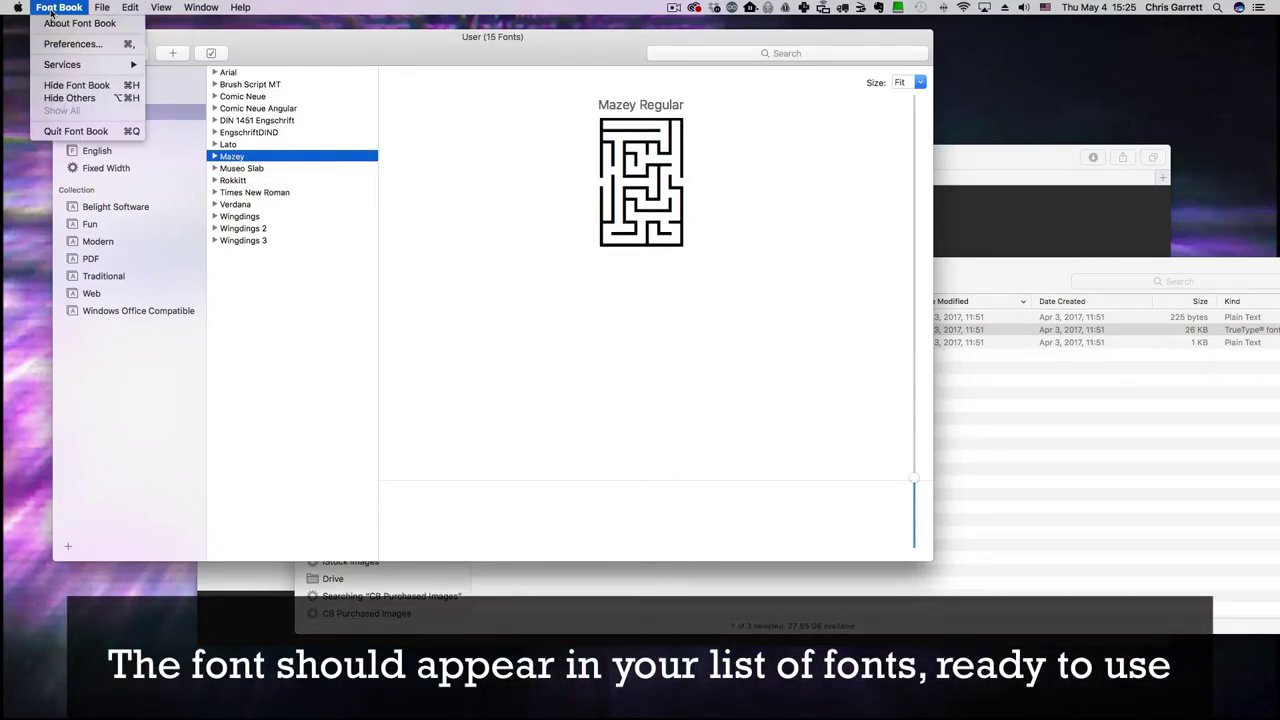
pyautogui.click(78, 131)
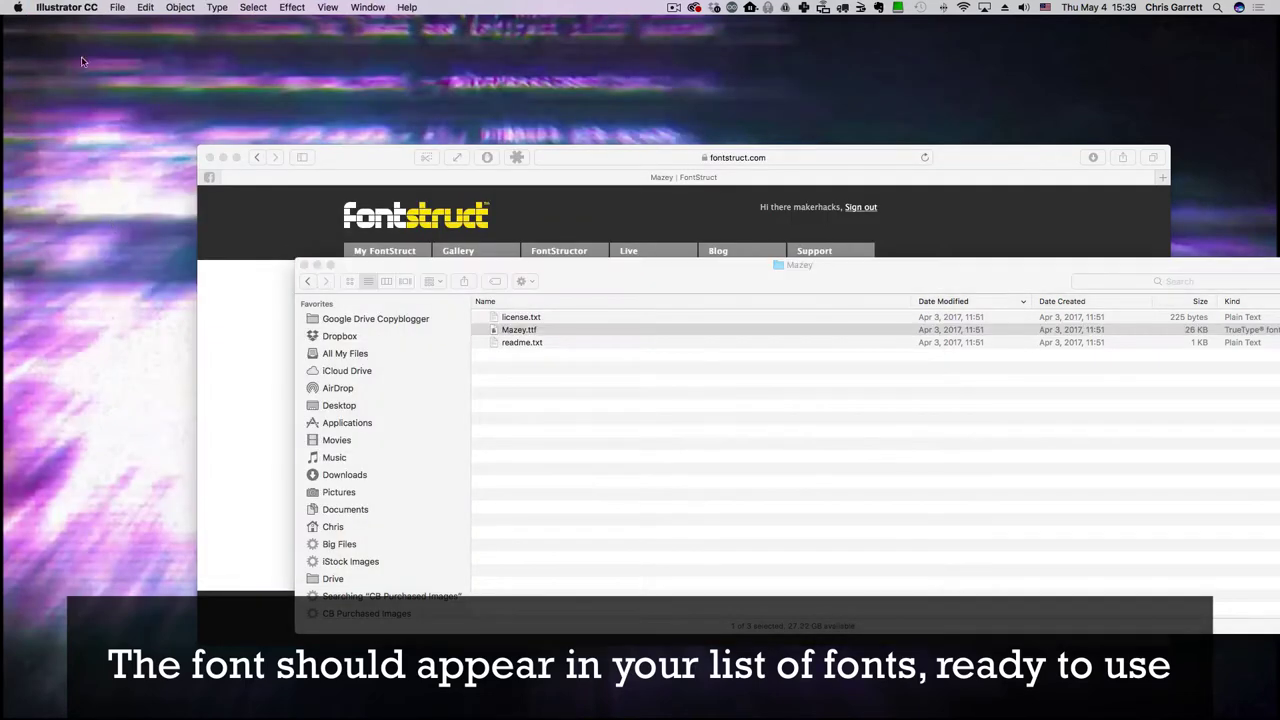
# Step: Create a new blank Illustrator document 250 mm wide and 250 mm high
pyautogui.click(117, 7)
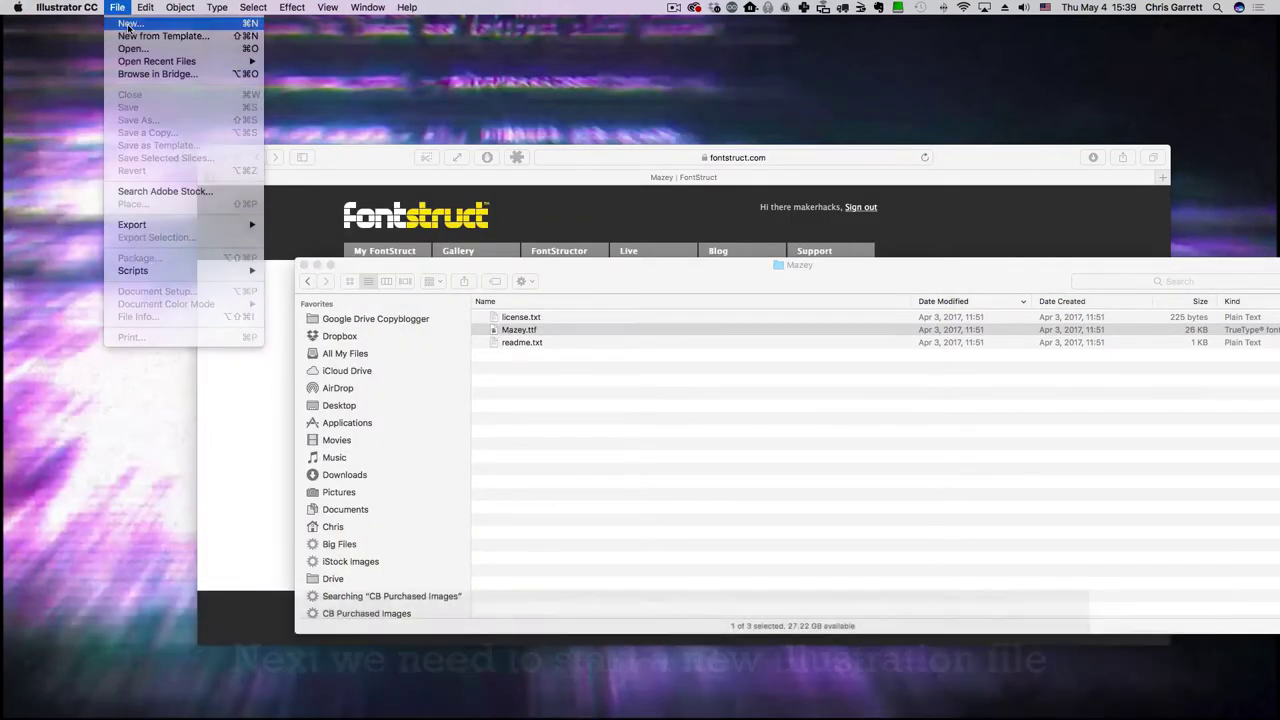
pyautogui.click(128, 29)
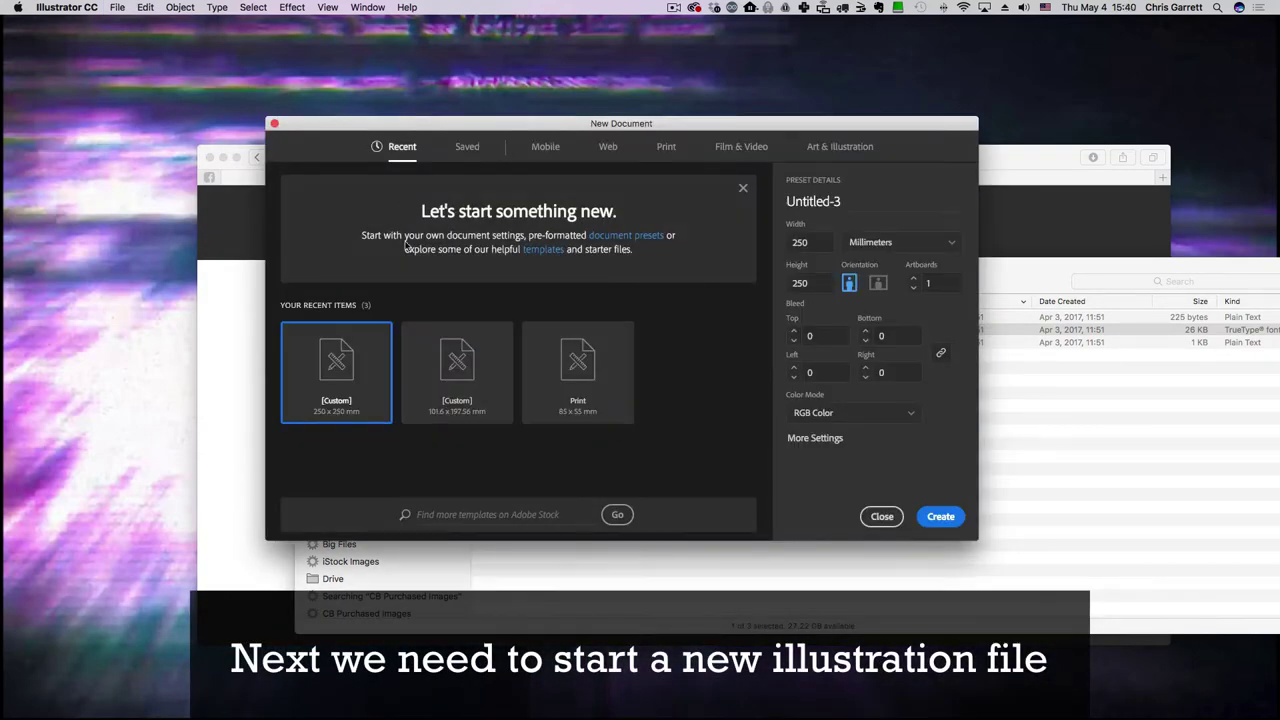
pyautogui.doubleClick(808, 243)
pyautogui.doubleClick(814, 283)
pyautogui.click(819, 286)
pyautogui.click(941, 517)
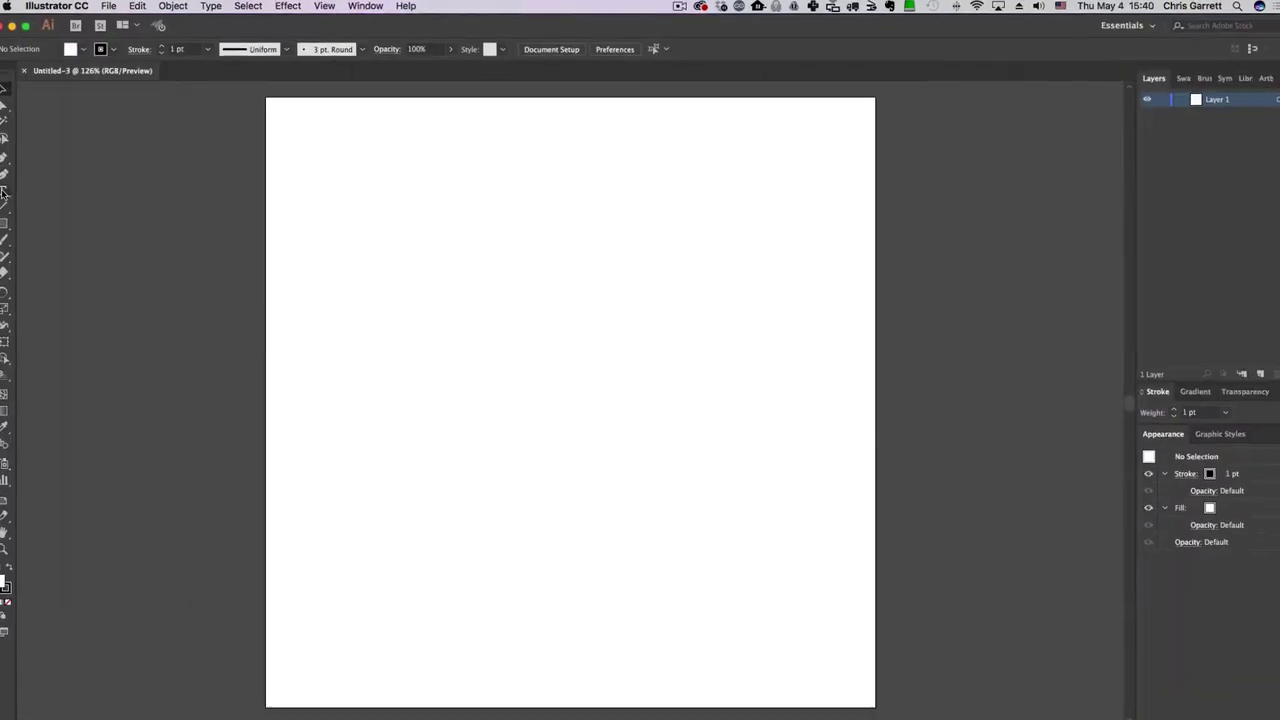
# Step: Add the text MY3D on one line and MAZE on a line below it
pyautogui.click(3, 192)
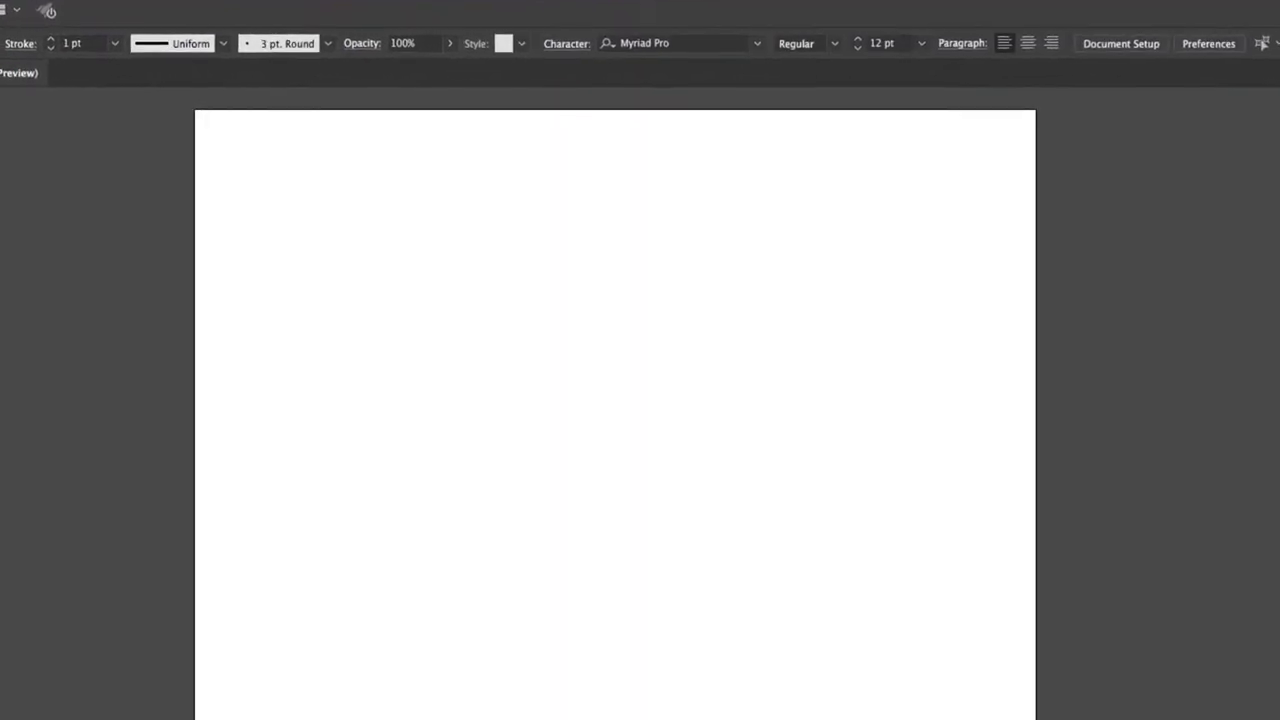
pyautogui.click(478, 487)
pyautogui.click(588, 37)
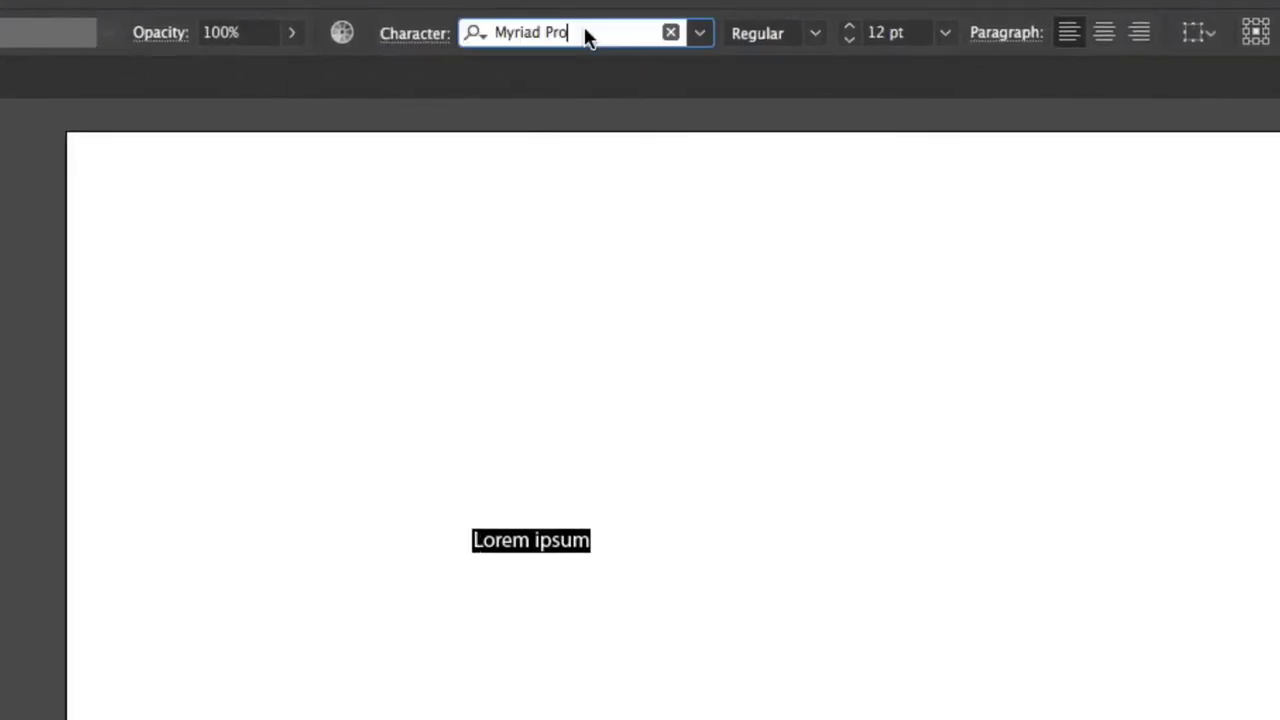
pyautogui.doubleClick(575, 540)
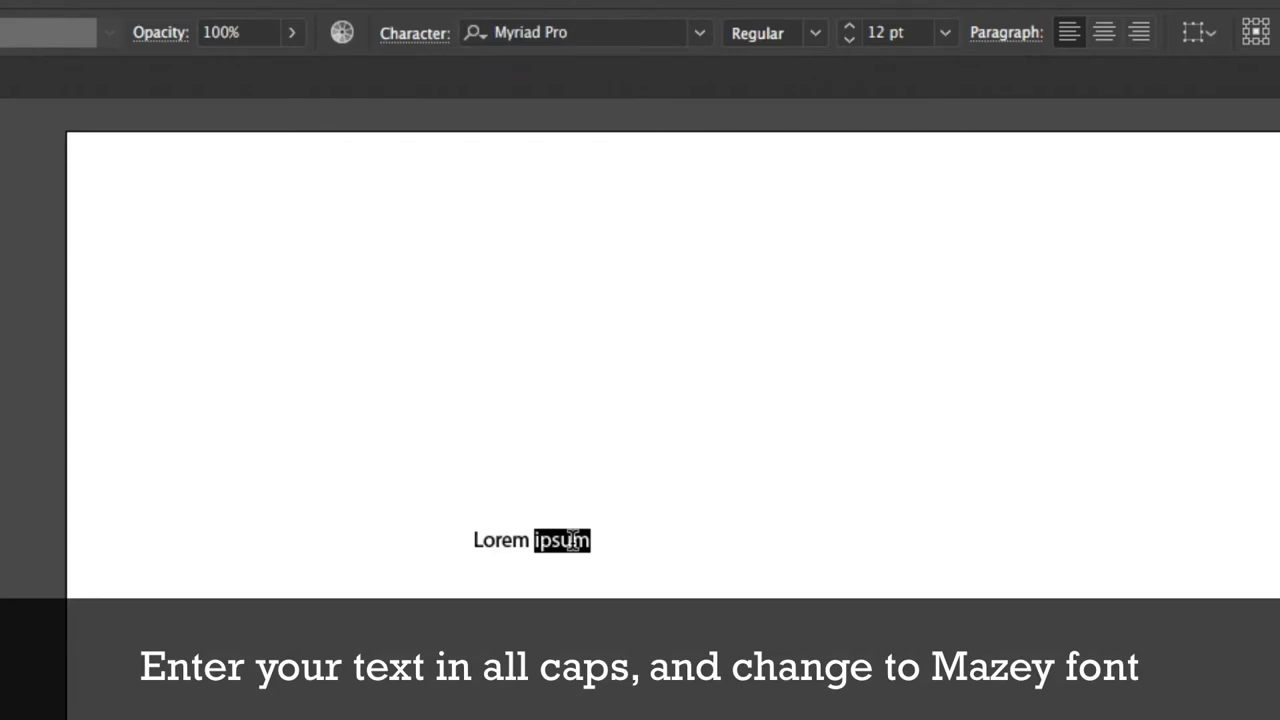
pyautogui.tripleClick(574, 540)
pyautogui.write('MY3D')
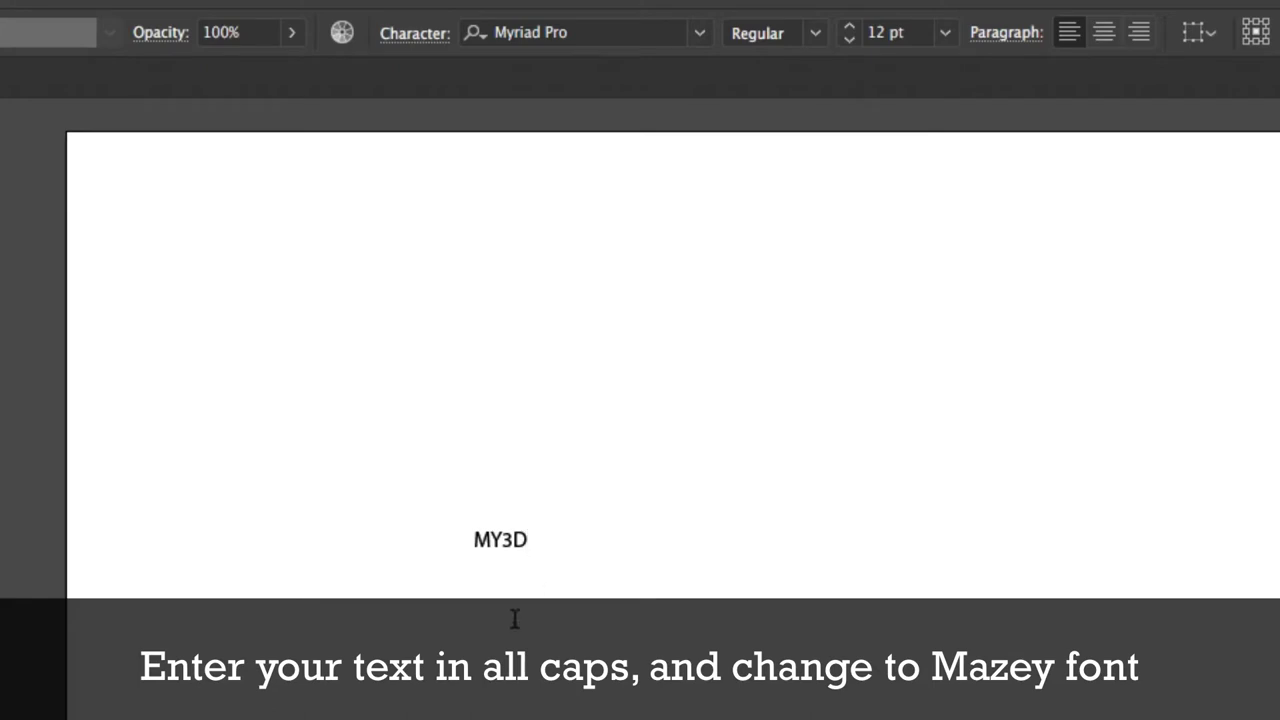
pyautogui.press('Left')
pyautogui.press('Left')
pyautogui.click(514, 579)
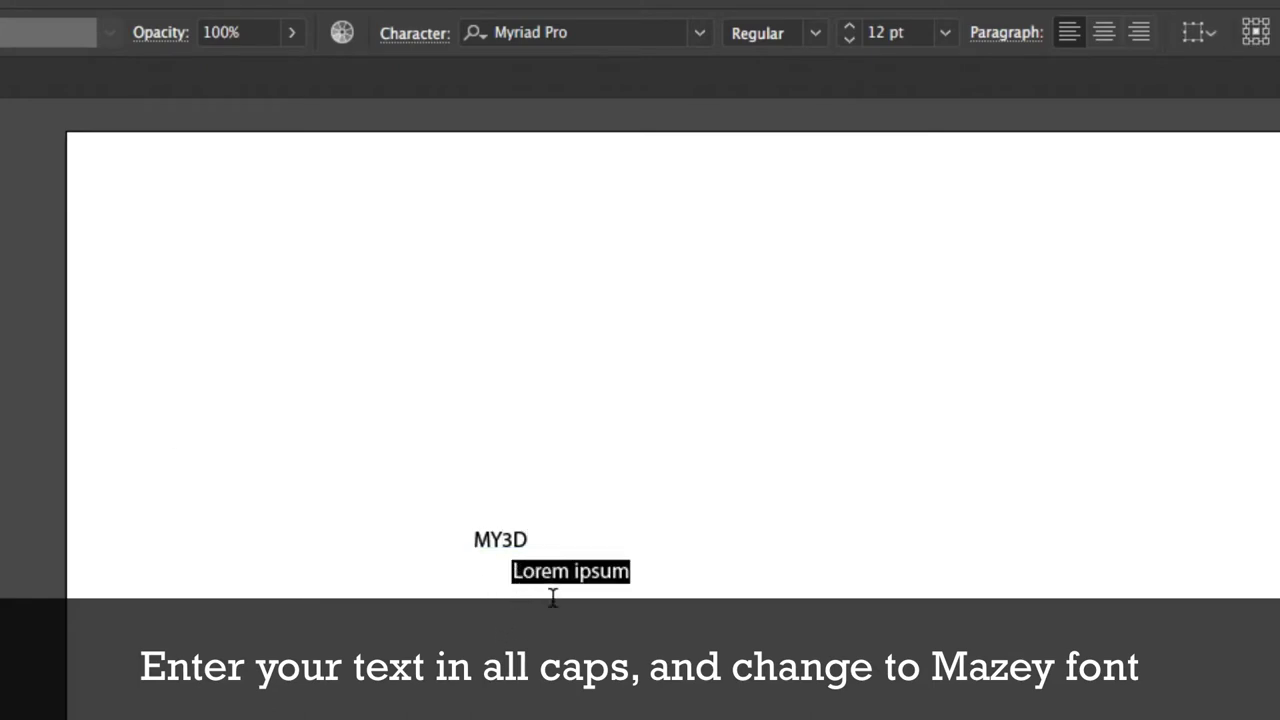
pyautogui.write('MAZE')
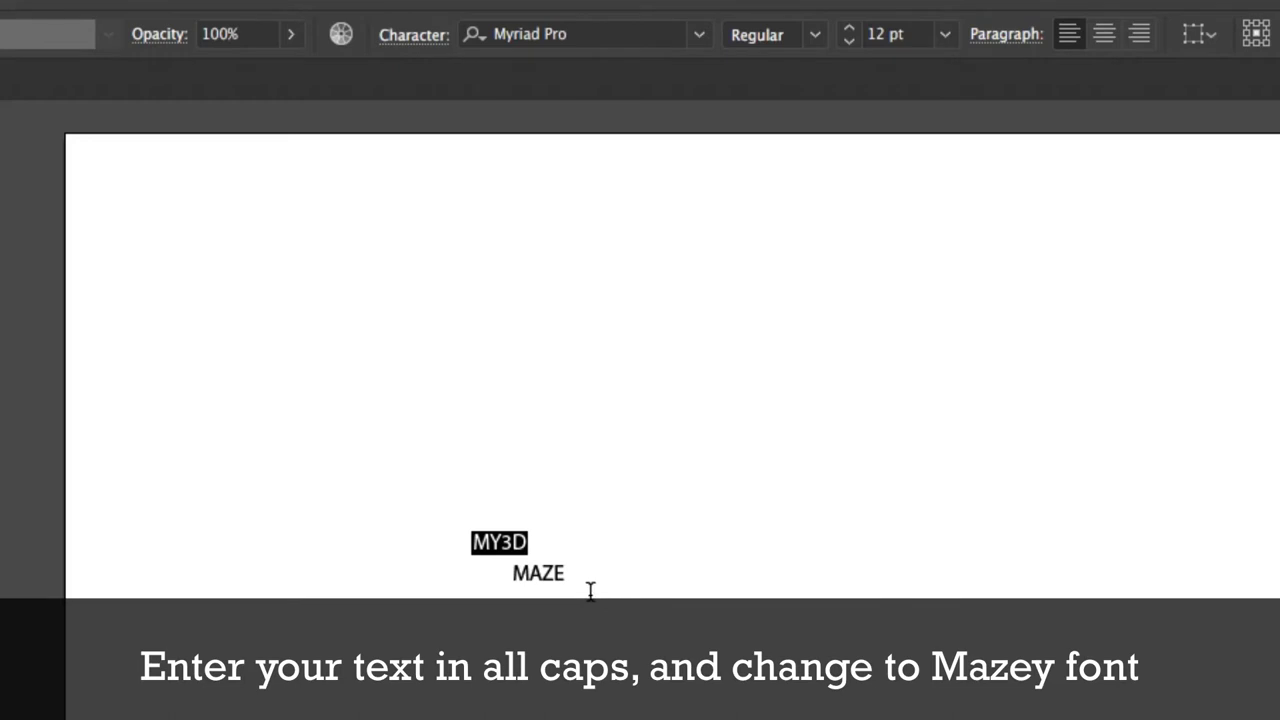
# Step: Set MY3D in the Mazey Regular font at 72 pt
pyautogui.click(560, 34)
pyautogui.tripleClick(560, 34)
pyautogui.write('MAZ')
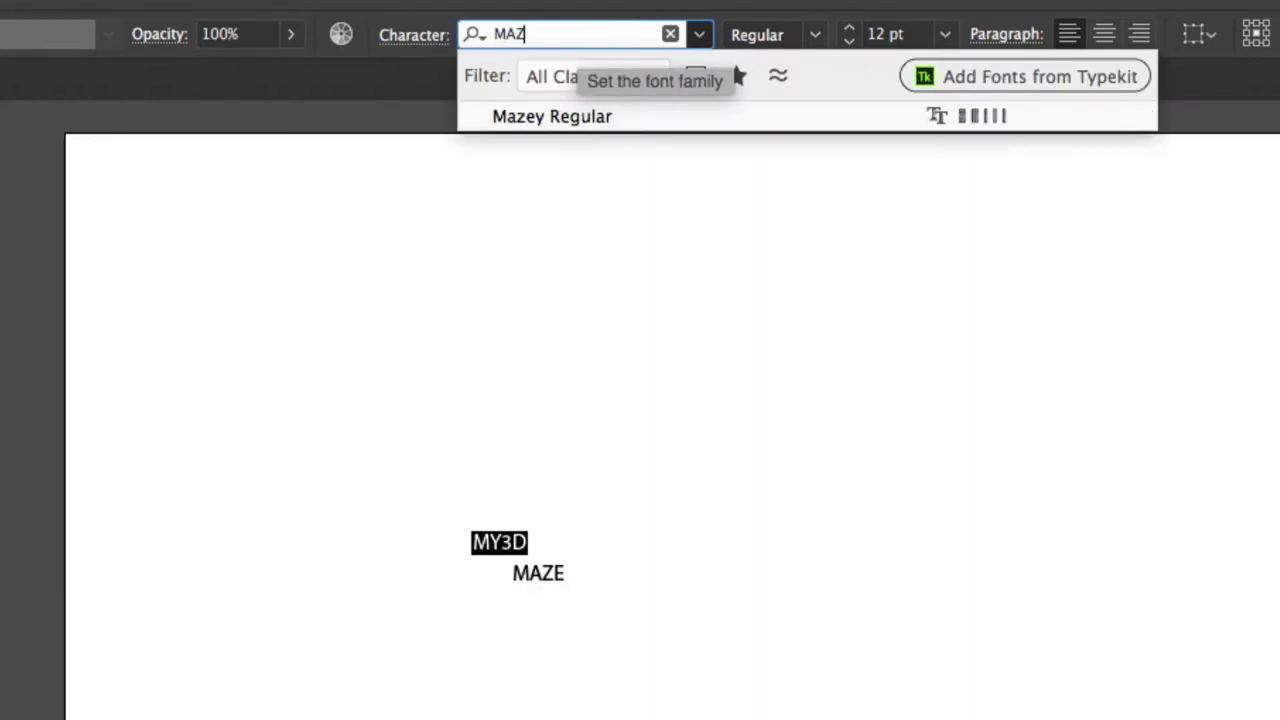
pyautogui.click(578, 116)
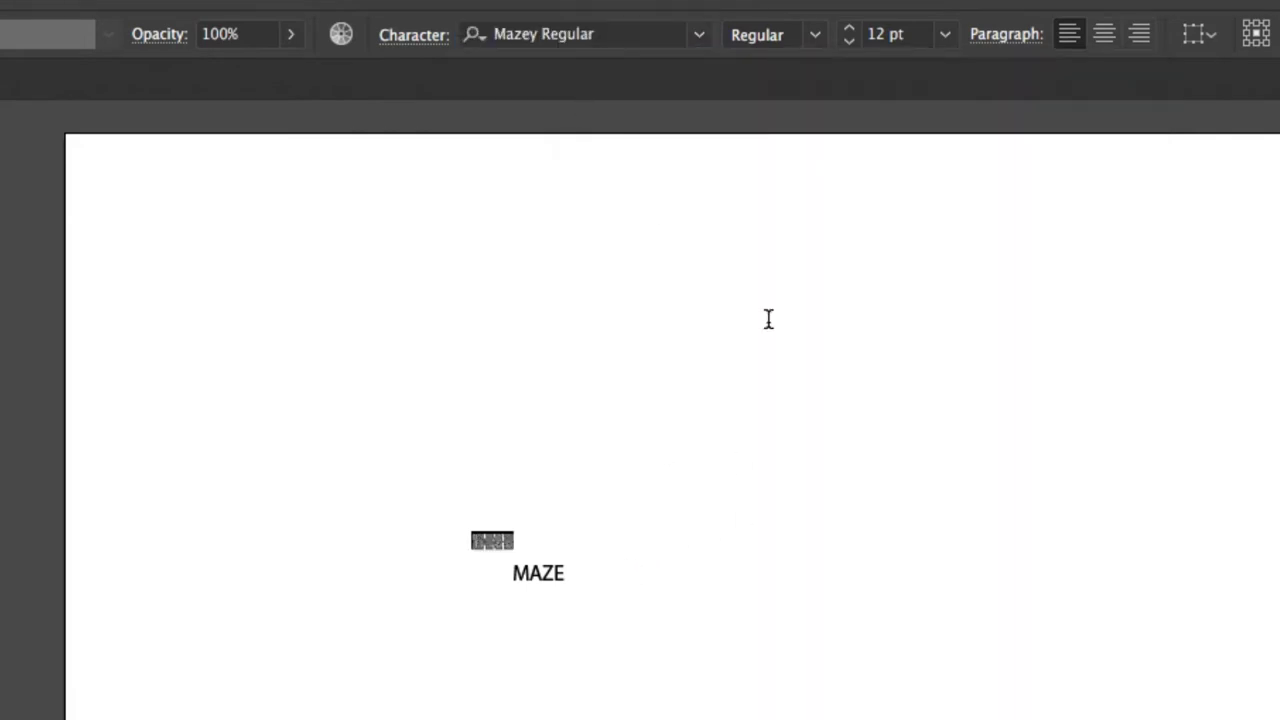
pyautogui.click(944, 34)
pyautogui.click(974, 533)
# Step: Change the MAZE line's font to Mazey Regular
pyautogui.click(563, 575)
pyautogui.doubleClick(545, 573)
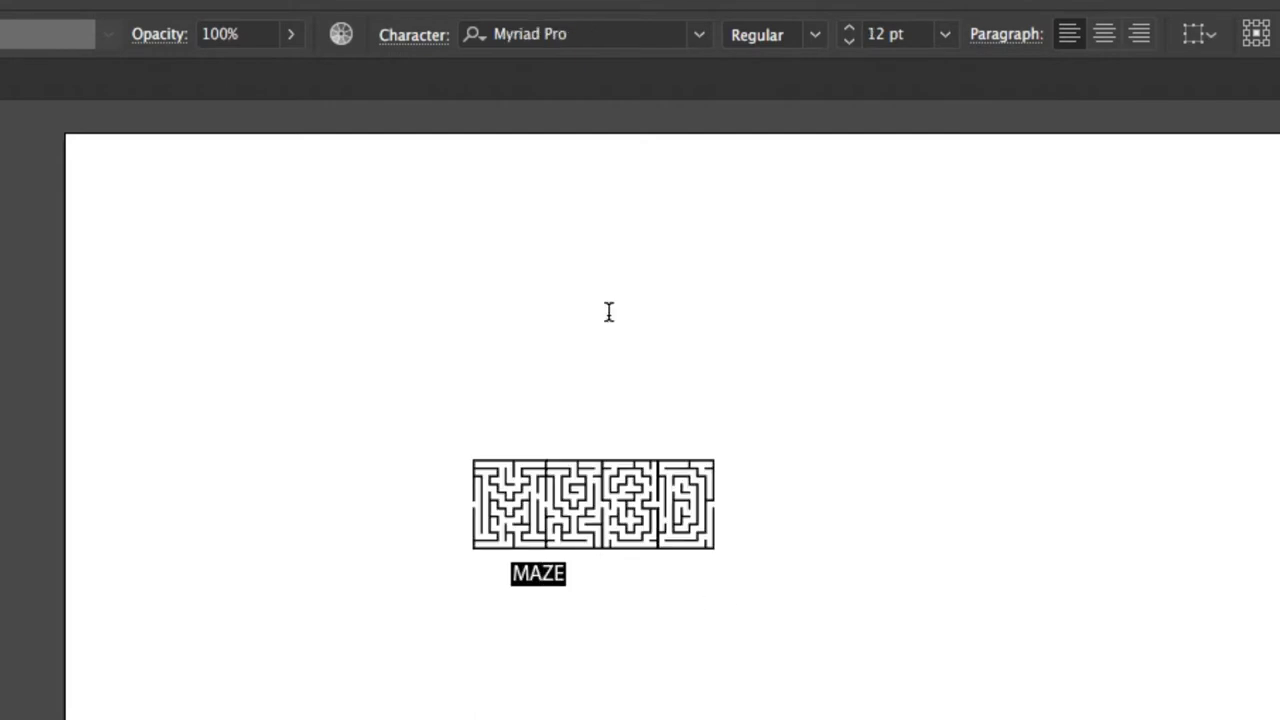
pyautogui.click(609, 34)
pyautogui.click(609, 34)
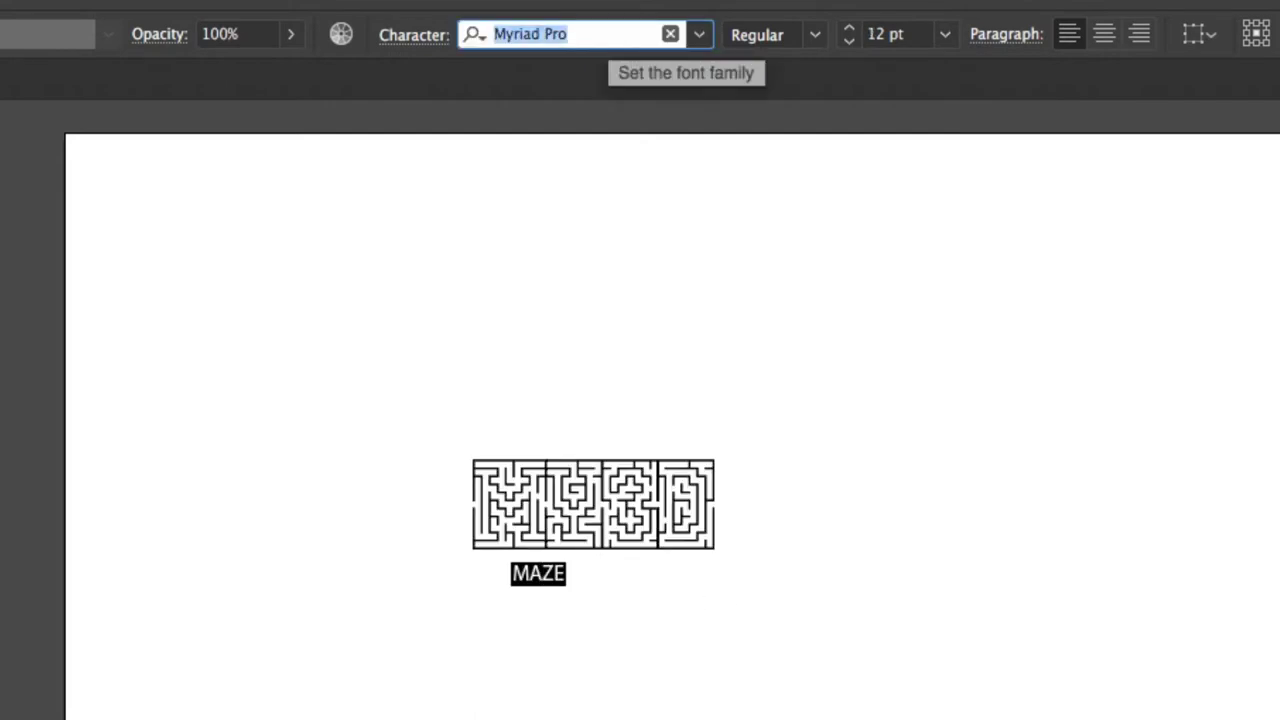
pyautogui.write('MAZ')
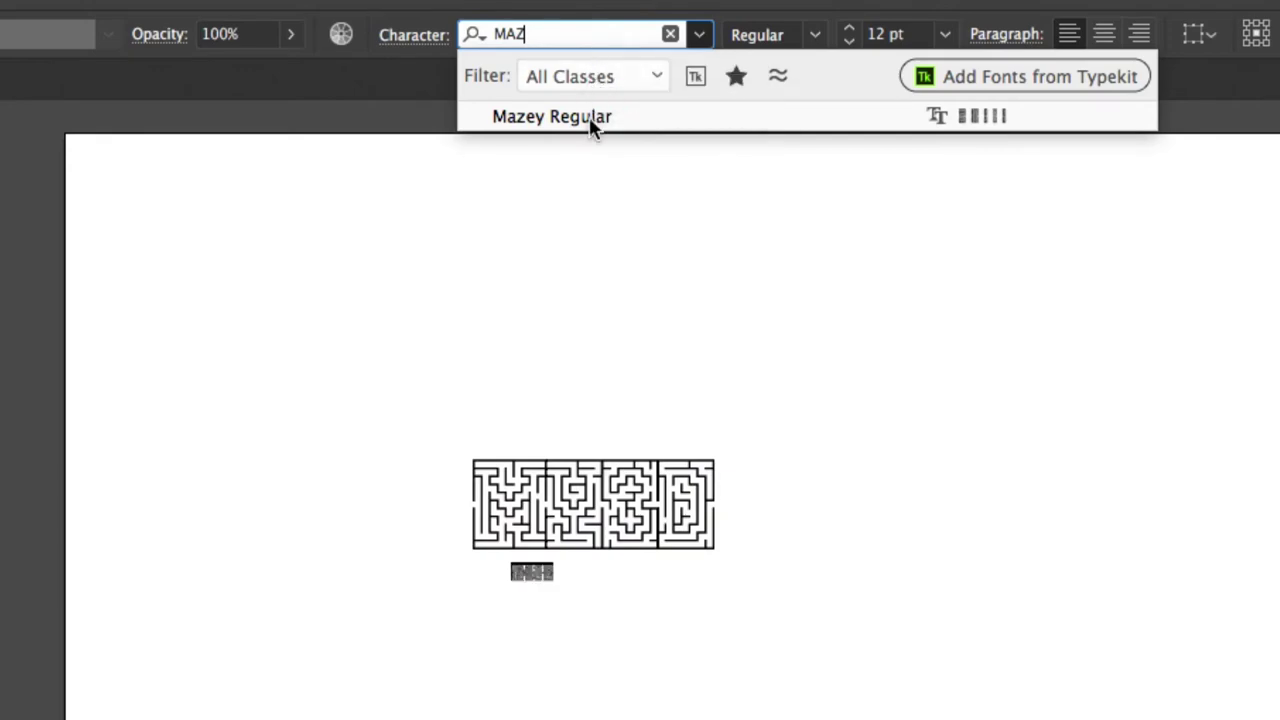
pyautogui.click(594, 117)
# Step: Set MAZE to 72 pt and move it down so the two lines stop overlapping
pyautogui.click(944, 34)
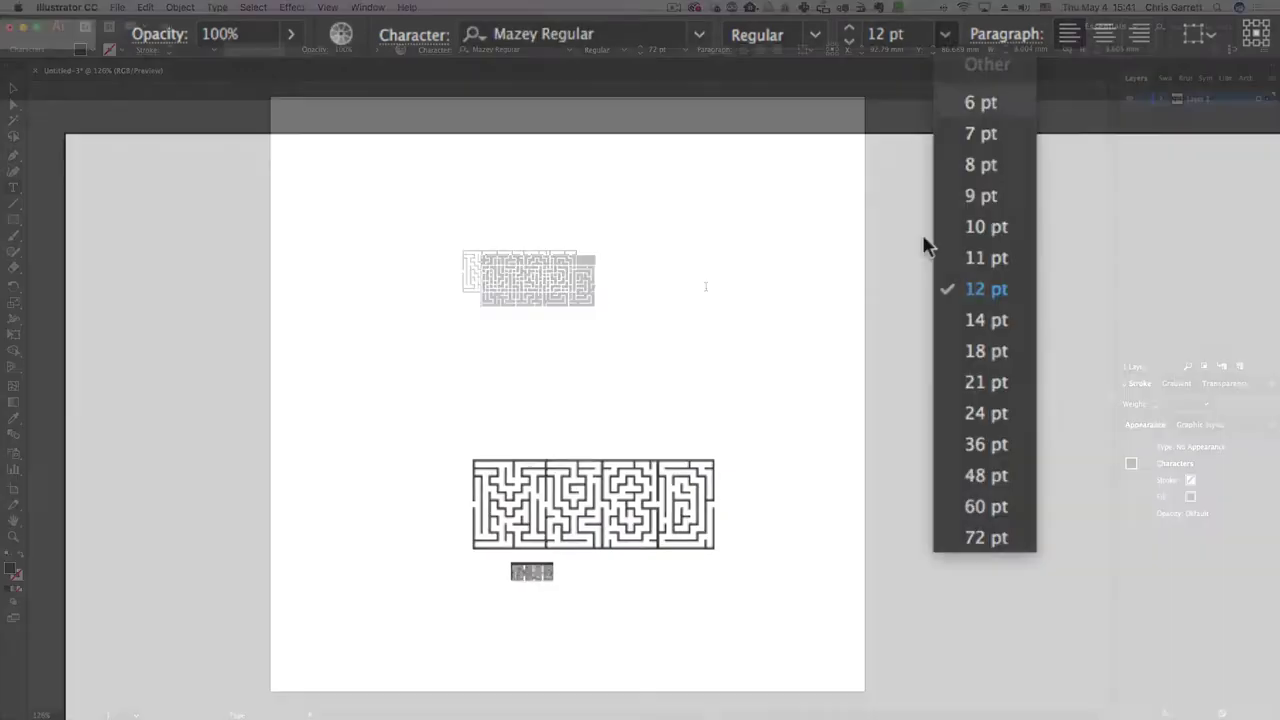
pyautogui.click(980, 534)
pyautogui.click(13, 88)
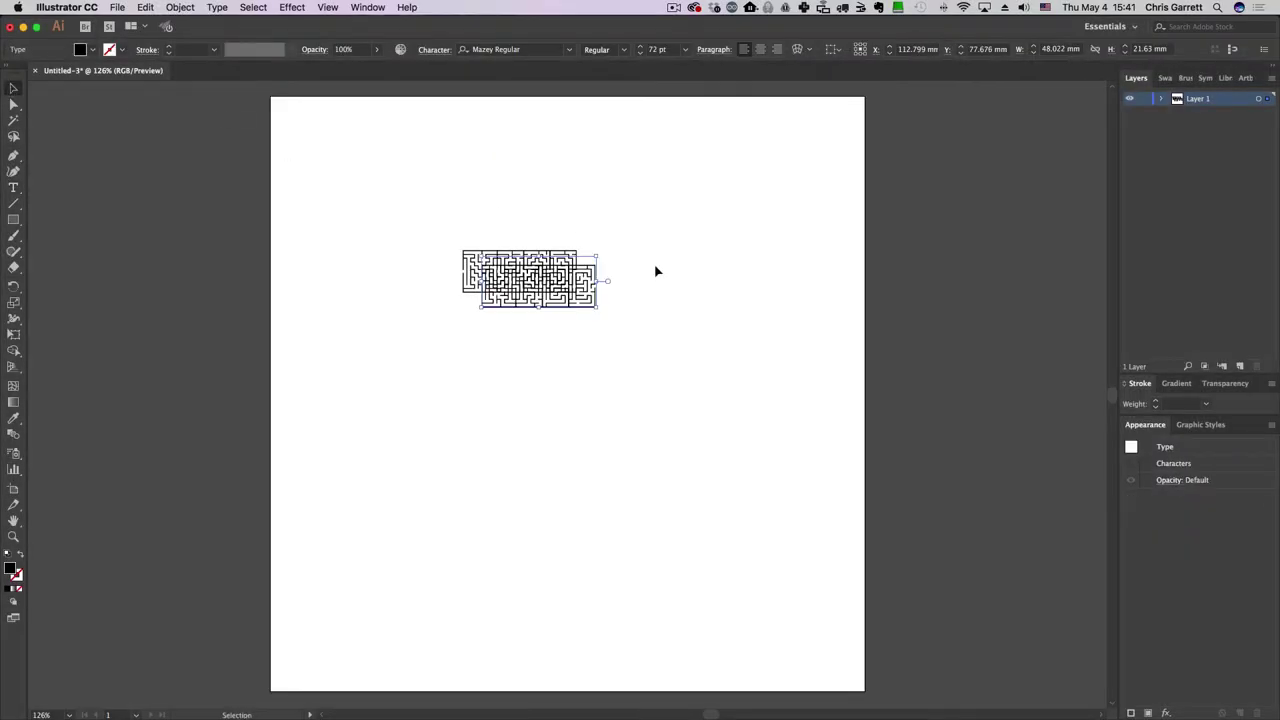
pyautogui.moveTo(582, 290)
pyautogui.mouseDown()
pyautogui.moveTo(567, 344)
pyautogui.moveTo(553, 297)
pyautogui.mouseUp()
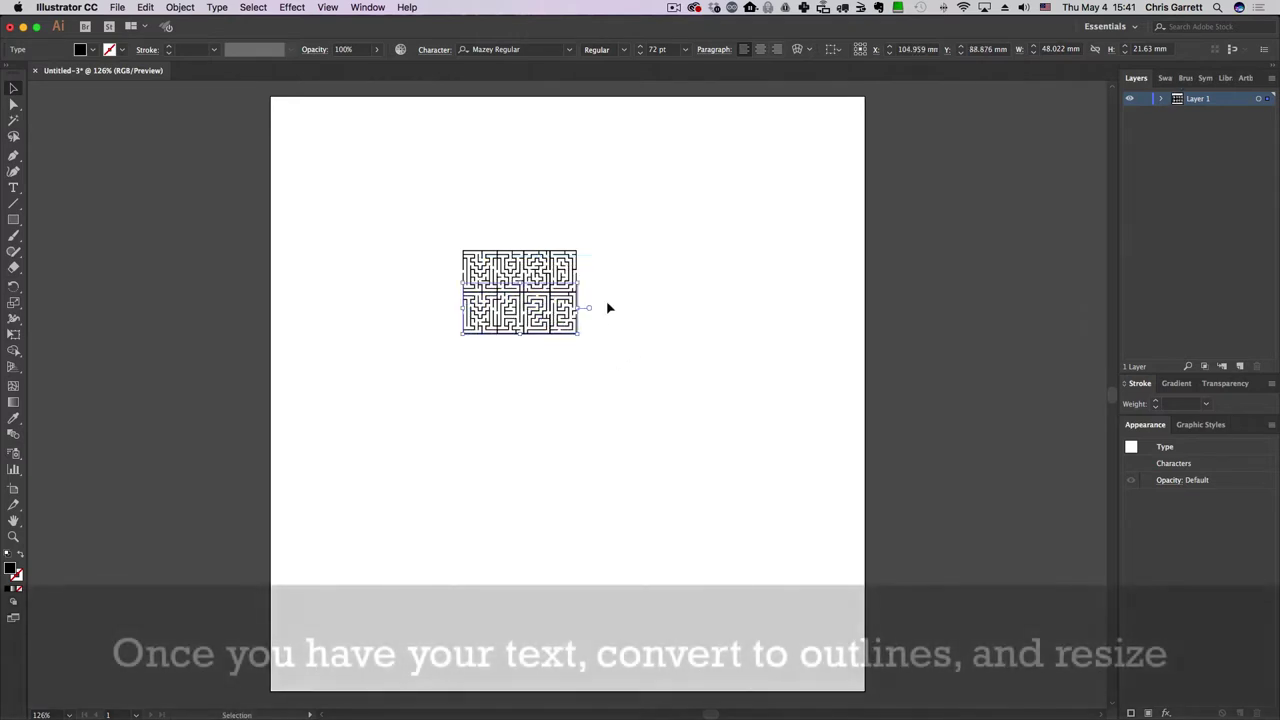
pyautogui.click(643, 307)
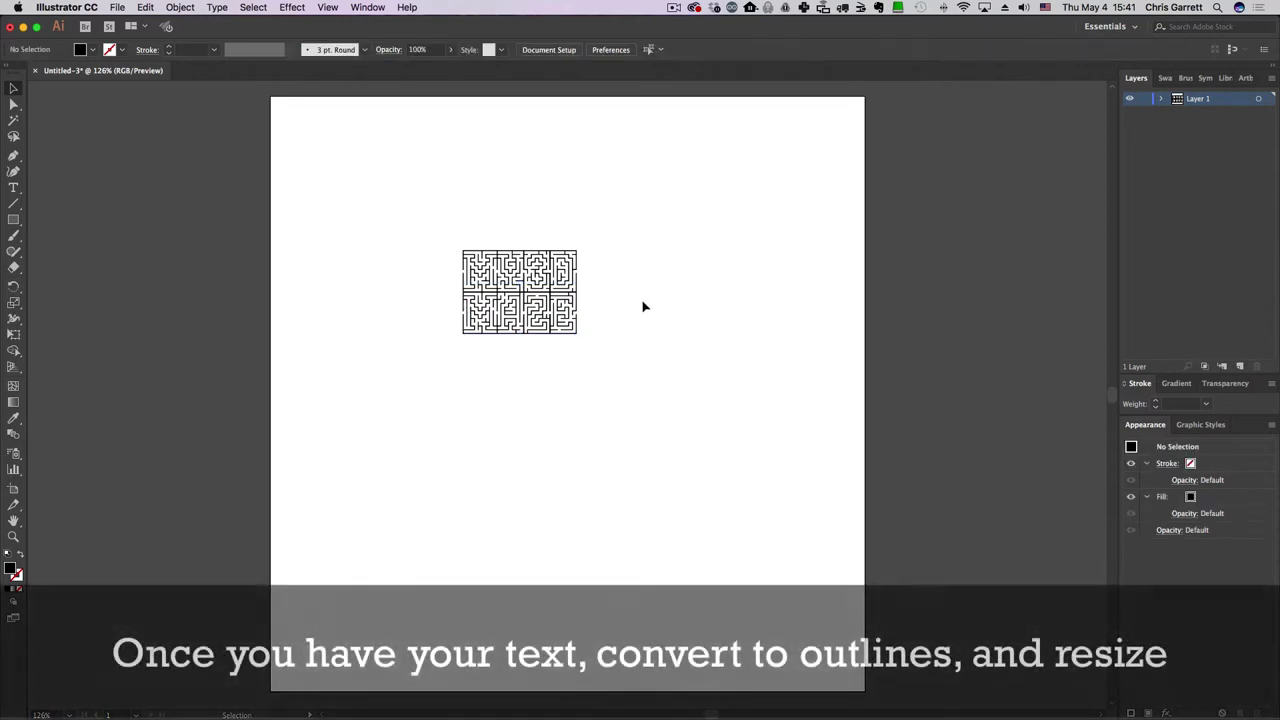
# Step: Outline and group the maze text, scale it to about 150 mm wide, and centre it
pyautogui.hotkey('ctrl', 'a')
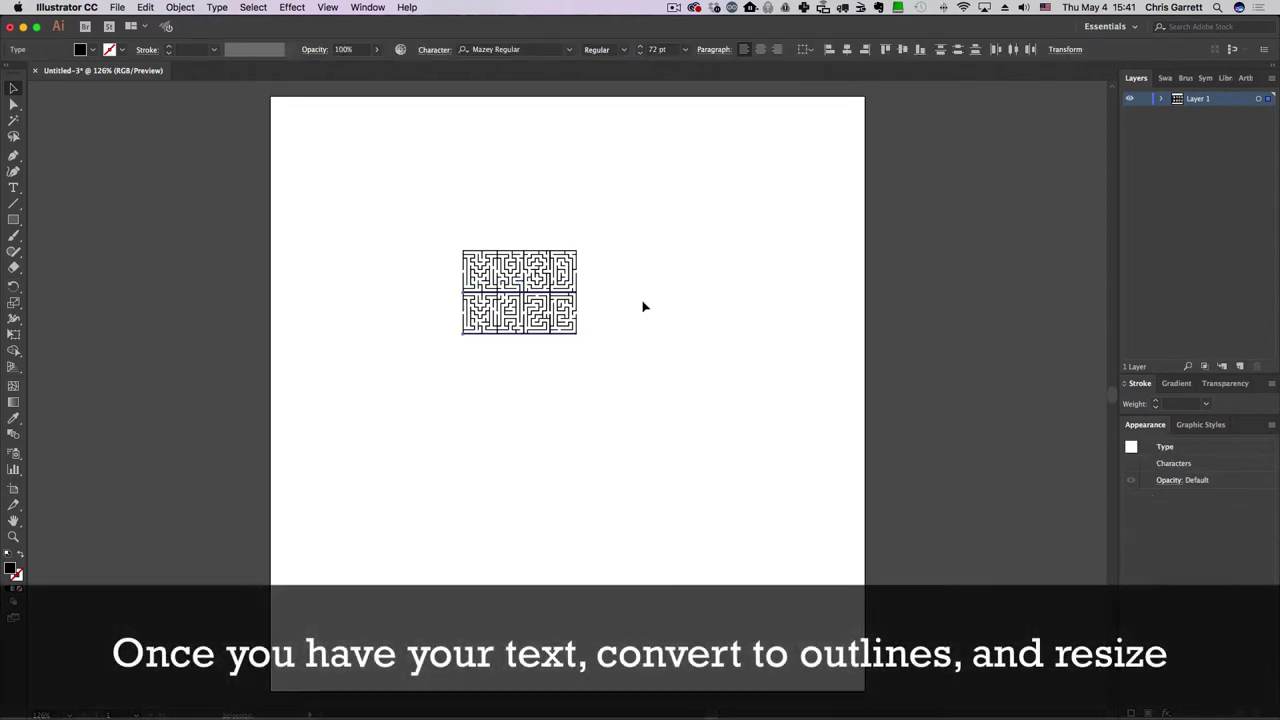
pyautogui.click(222, 8)
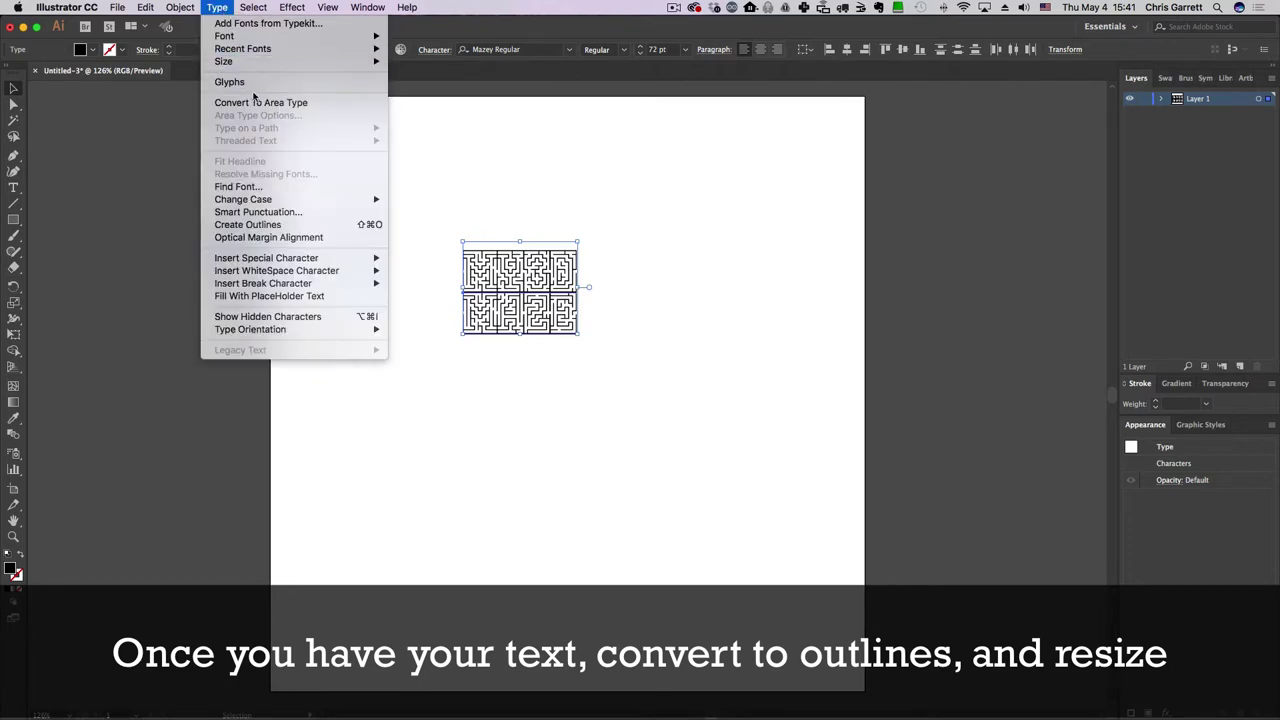
pyautogui.click(260, 226)
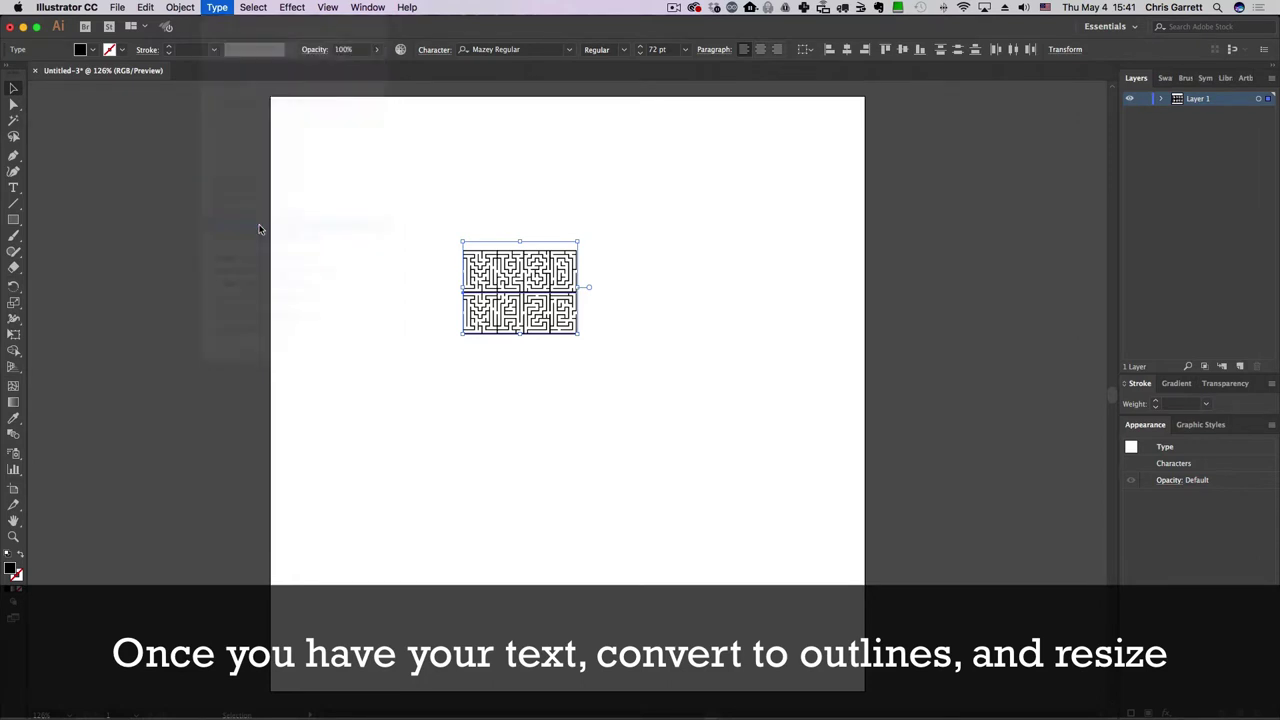
pyautogui.click(184, 9)
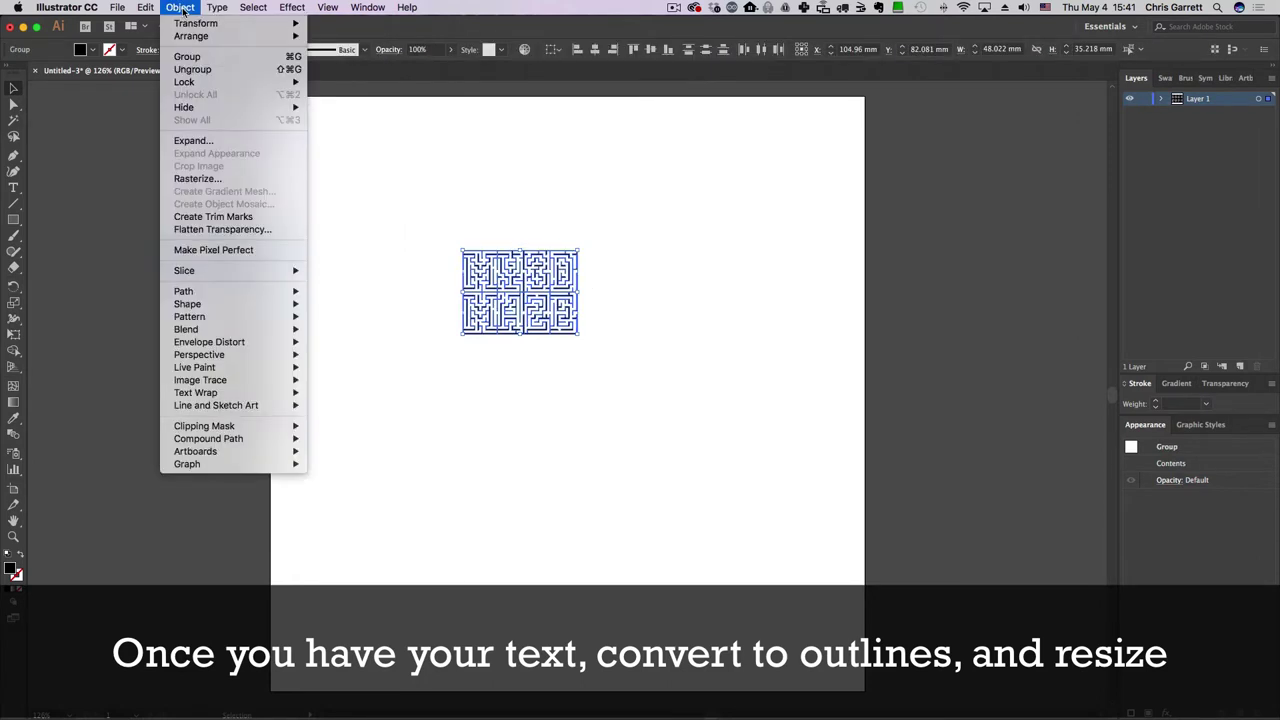
pyautogui.click(186, 60)
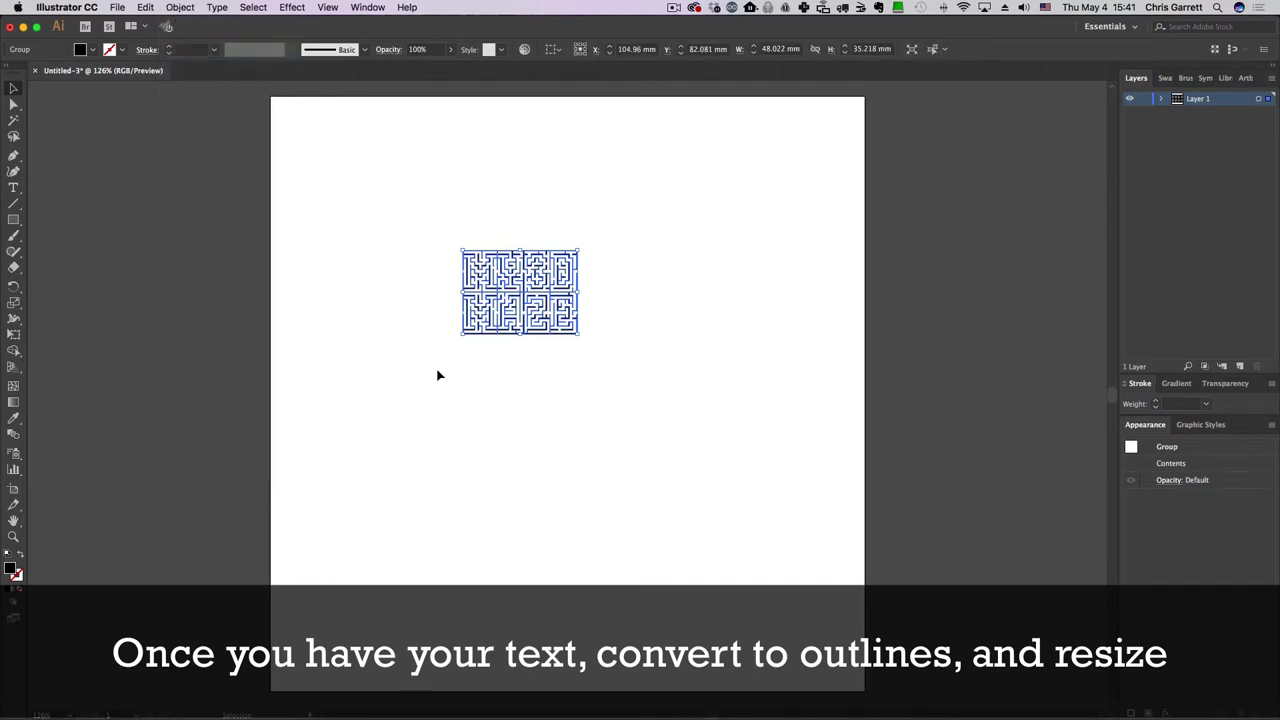
pyautogui.moveTo(577, 333); pyautogui.dragTo(820, 600)
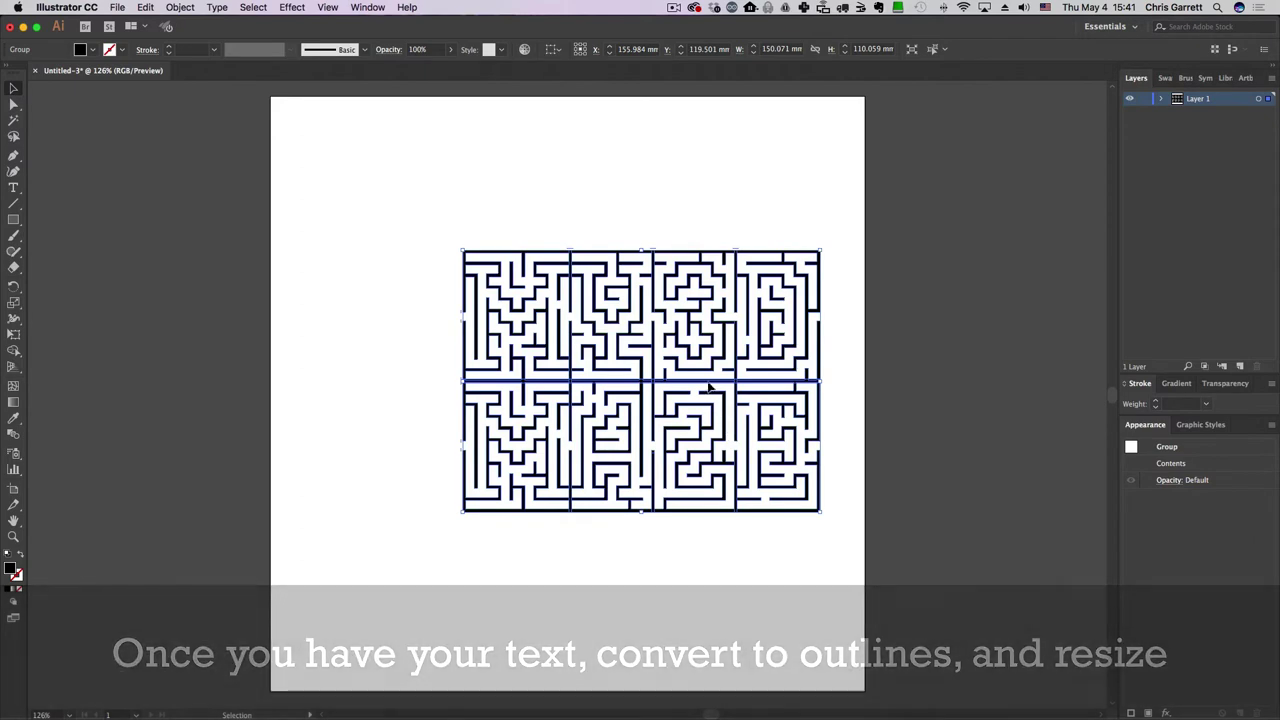
pyautogui.moveTo(687, 384); pyautogui.dragTo(647, 386)
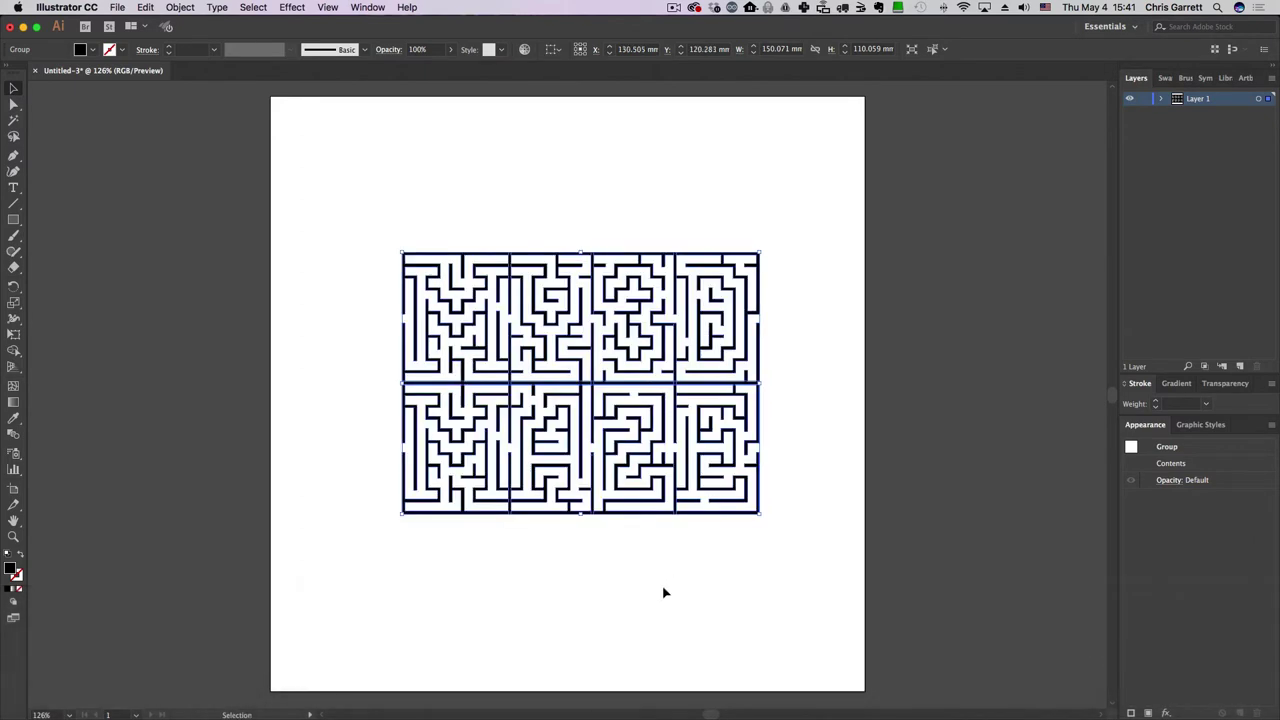
# Step: Add a new layer, then rename Layer 1 to 'maze' and Layer 2 to 'solution'
pyautogui.click(663, 593)
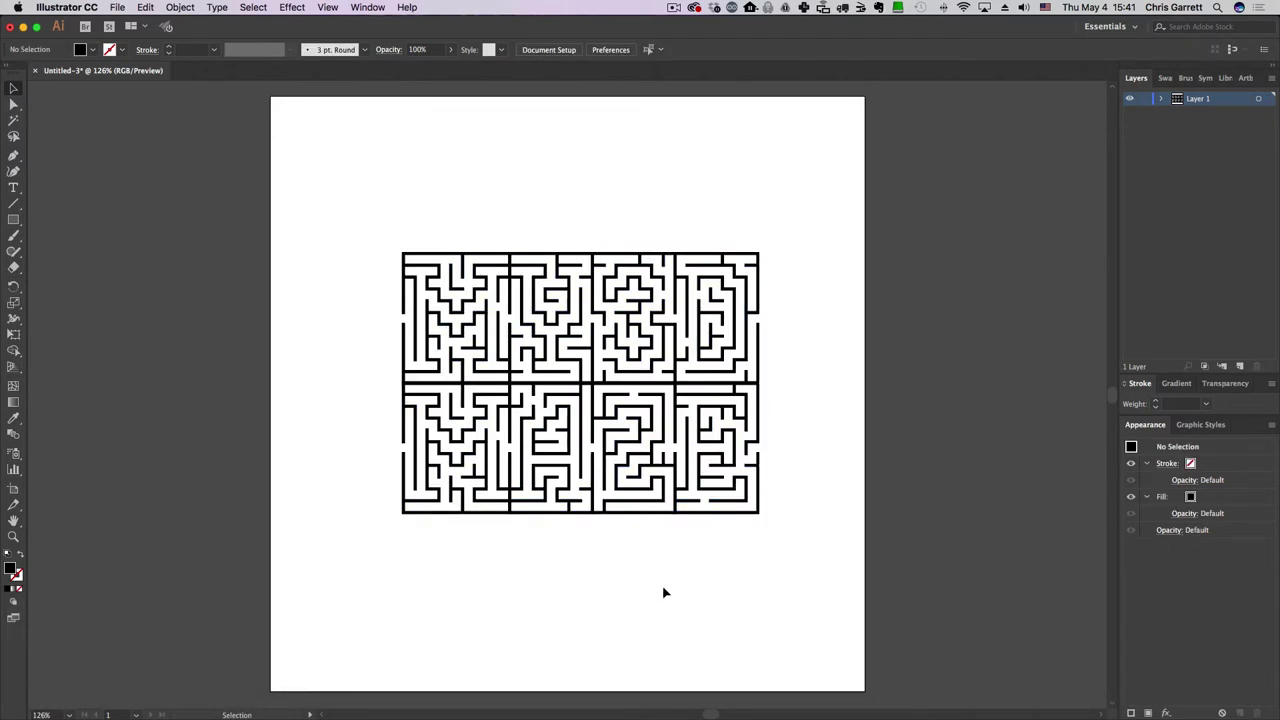
pyautogui.click(1239, 367)
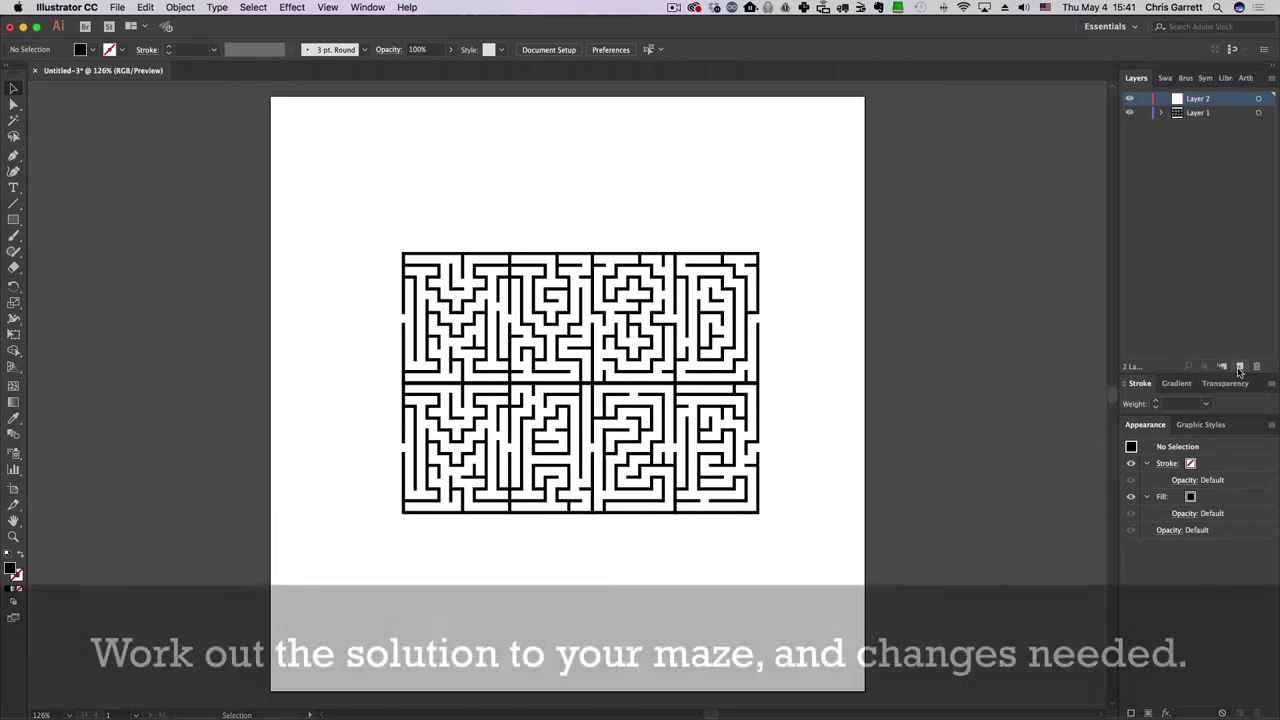
pyautogui.click(1198, 114)
pyautogui.doubleClick(1198, 114)
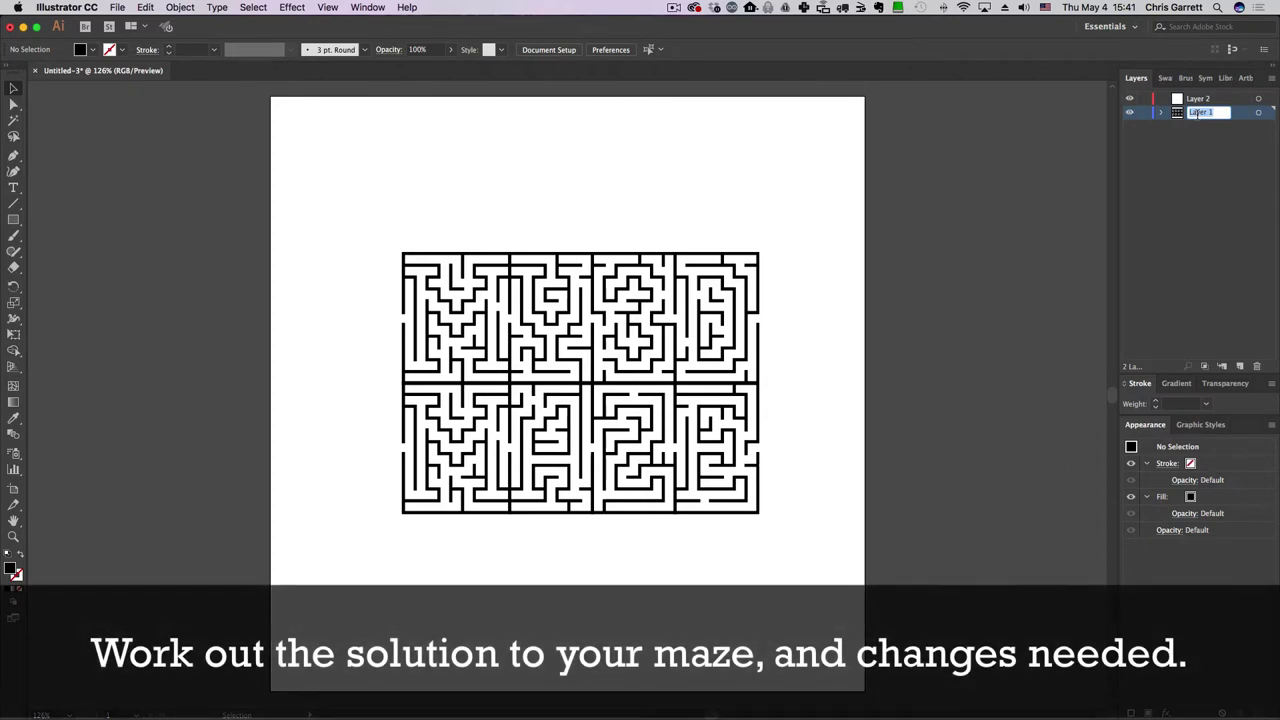
pyautogui.write('maze')
pyautogui.press('Return')
pyautogui.doubleClick(1203, 100)
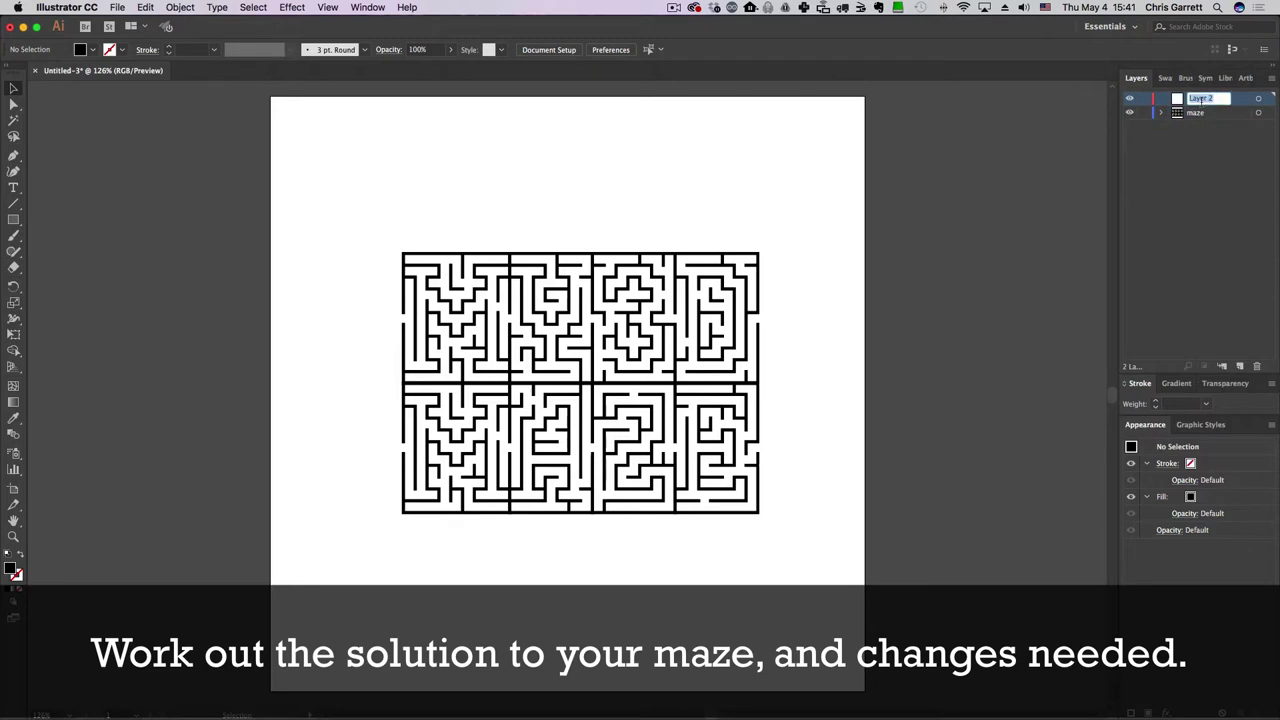
pyautogui.write('solution')
pyautogui.press('Return')
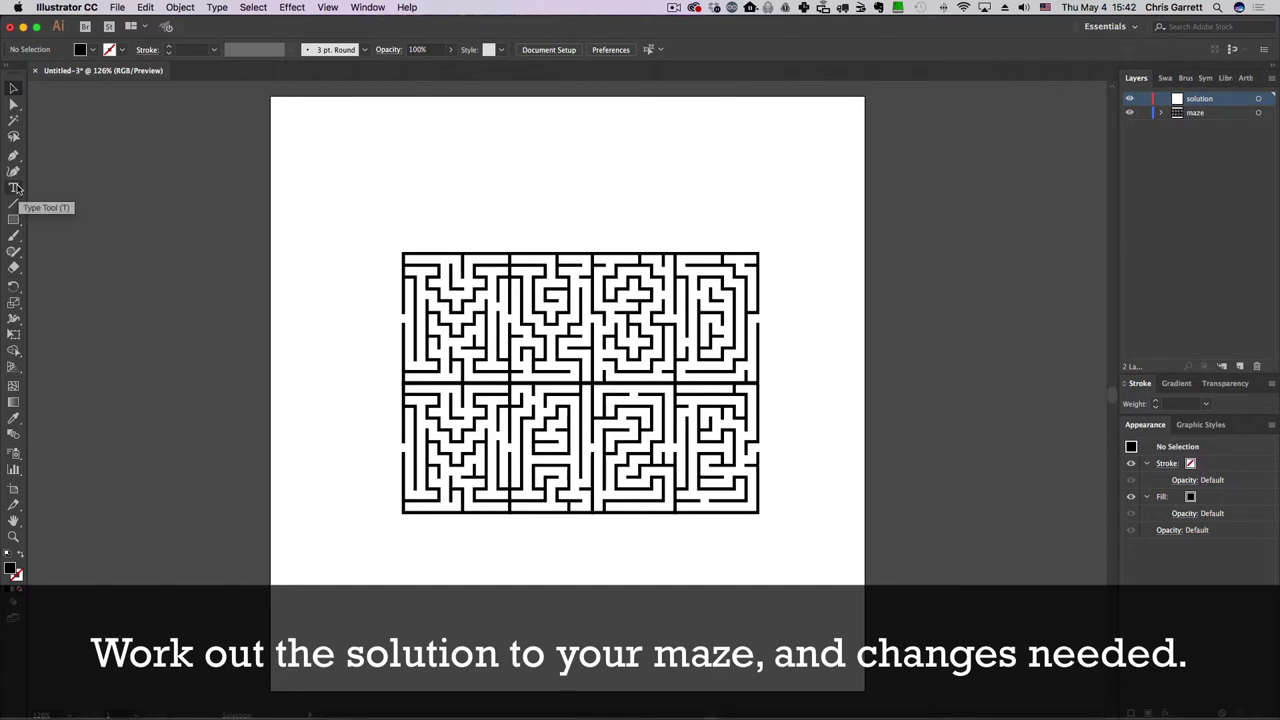
# Step: Choose the Paintbrush with a red fill and a red stroke
pyautogui.click(12, 236)
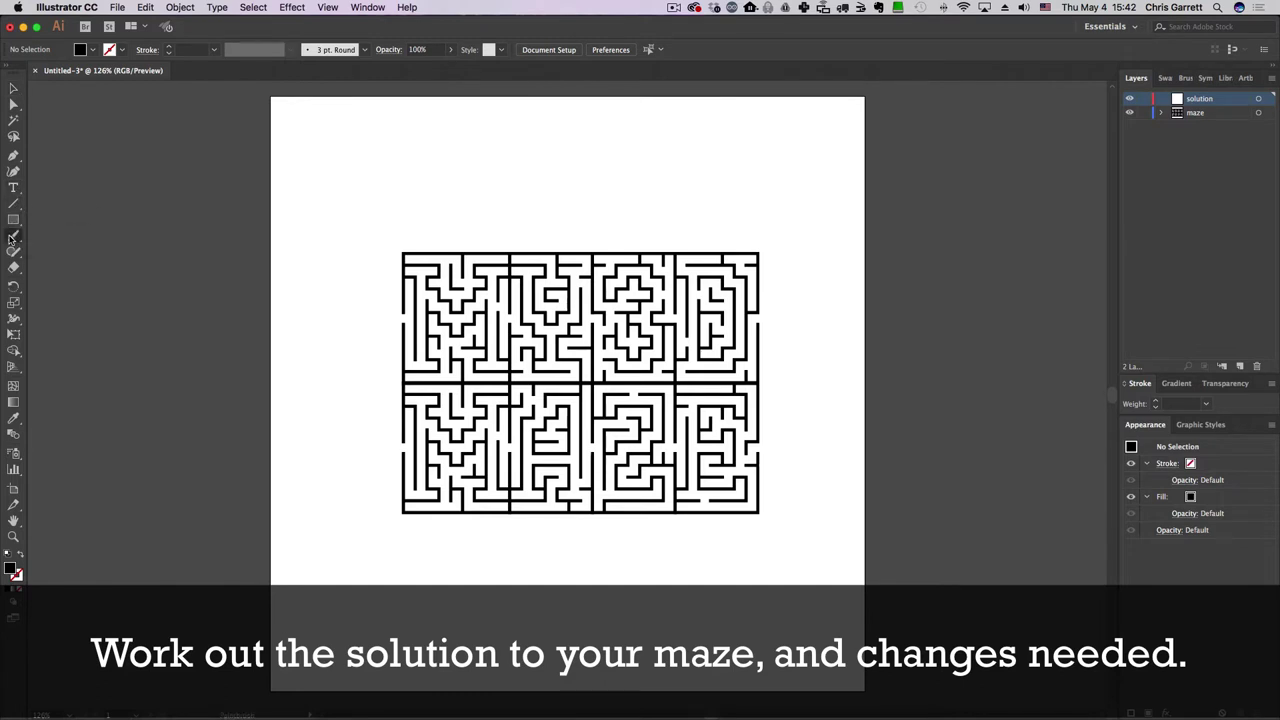
pyautogui.click(92, 52)
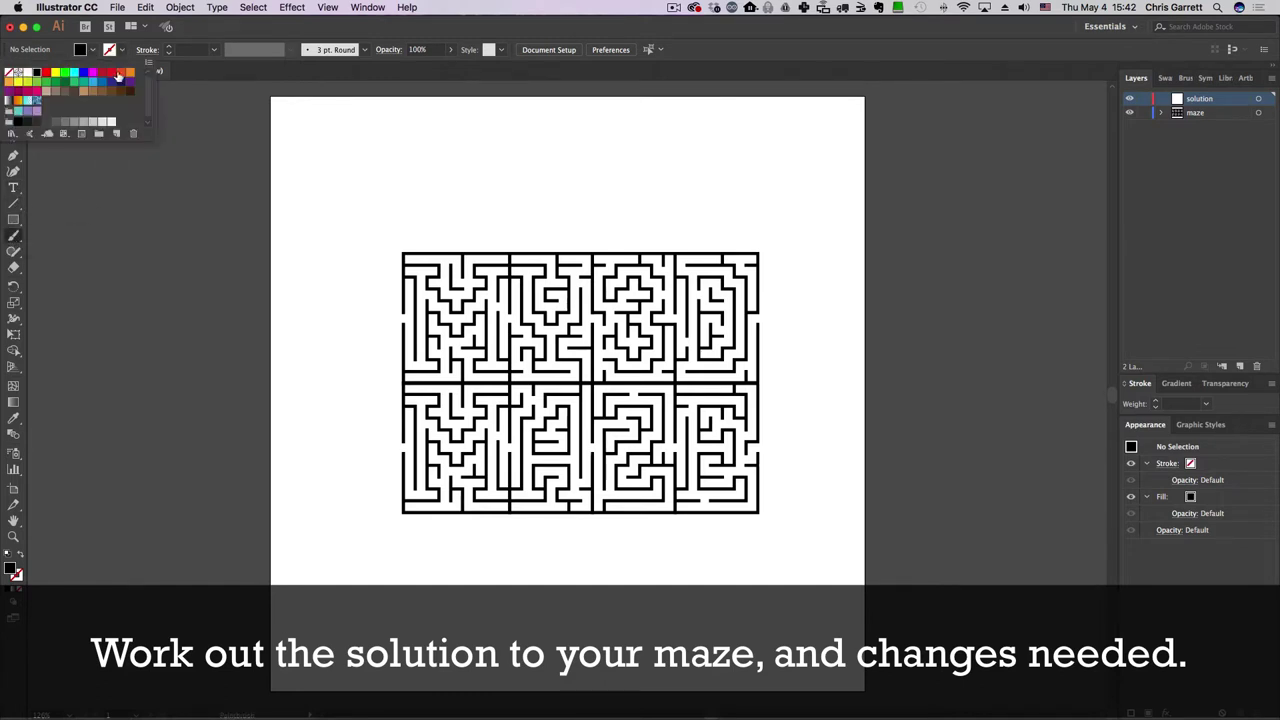
pyautogui.click(113, 73)
pyautogui.click(123, 50)
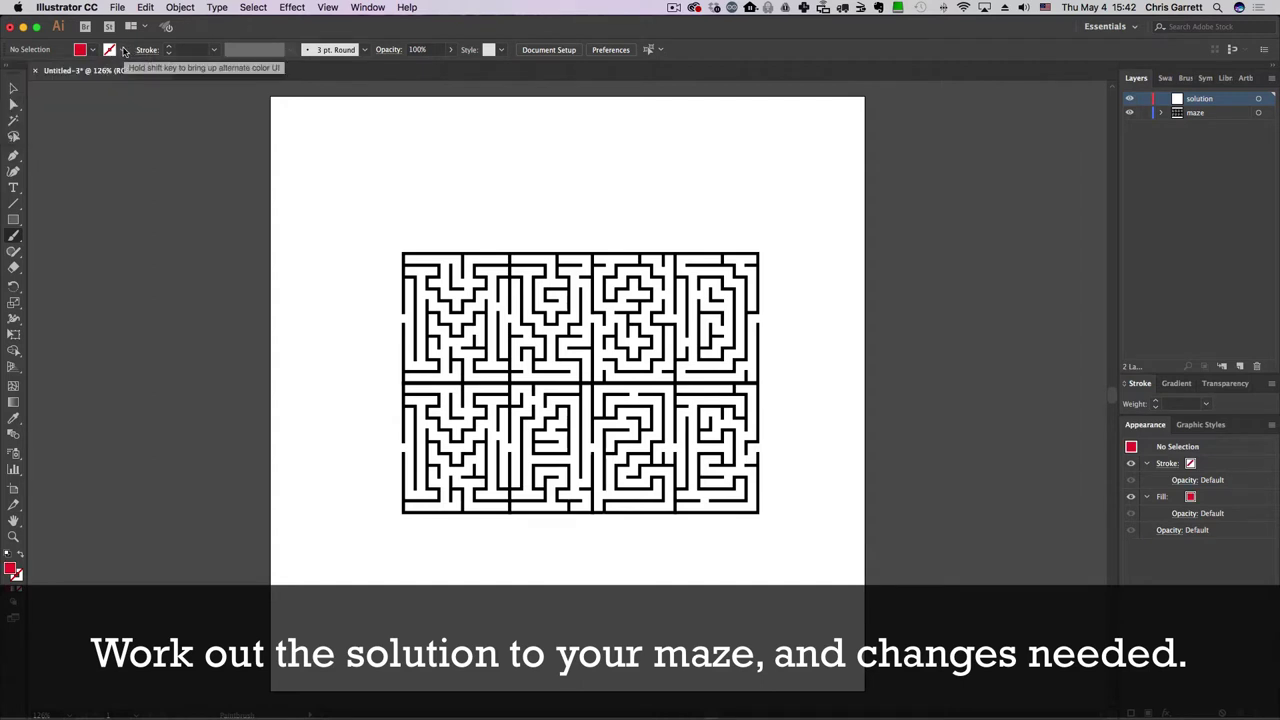
pyautogui.click(123, 50)
pyautogui.click(112, 74)
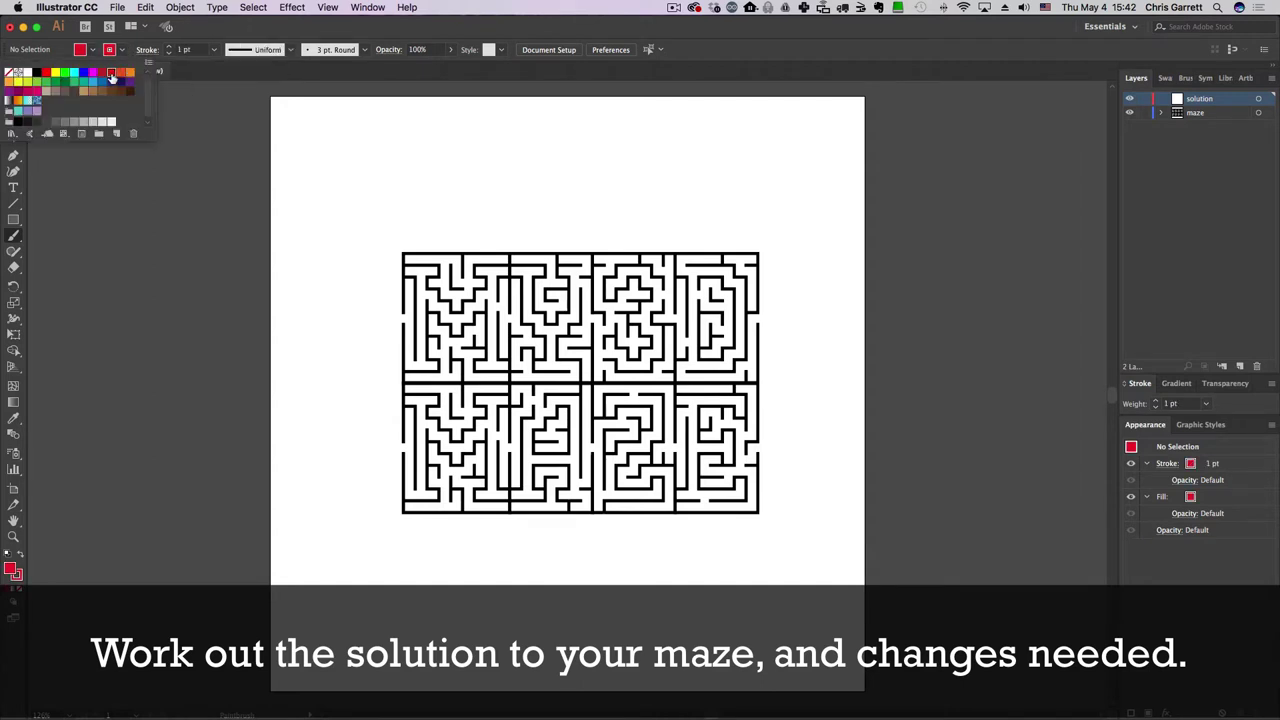
pyautogui.click(393, 291)
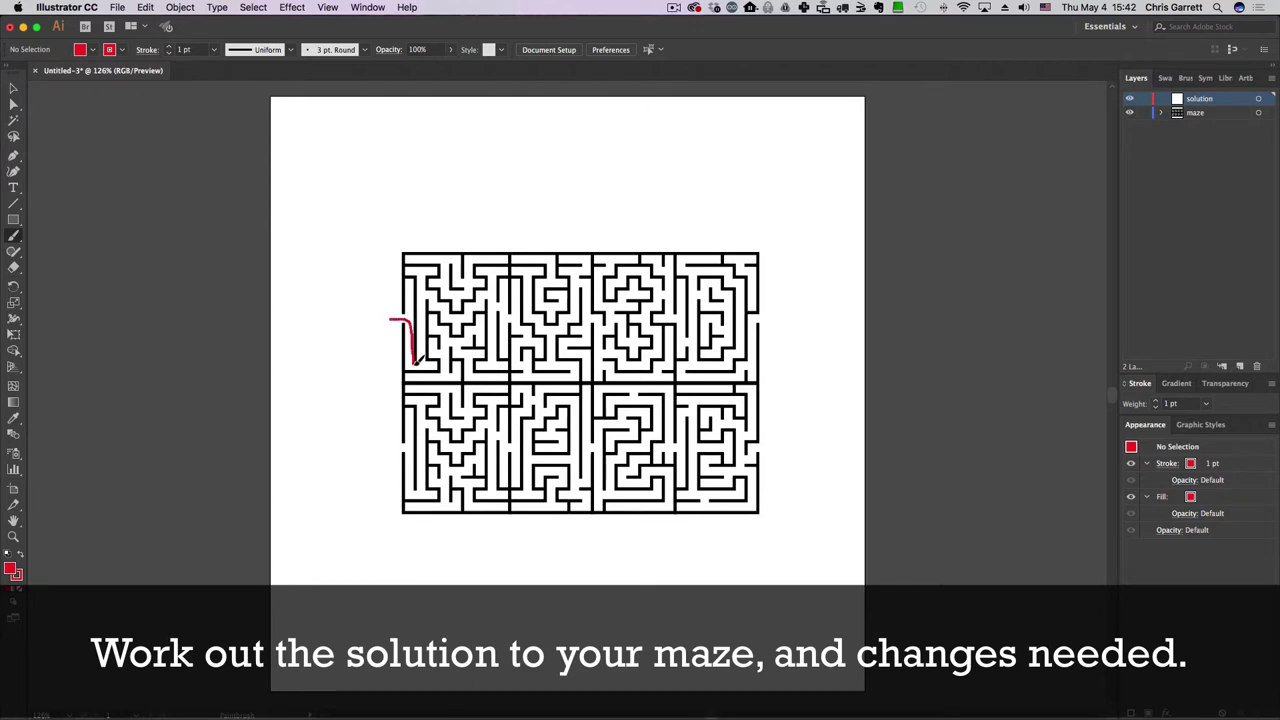
# Step: Paint the red solution route from the left entrance through the top row and back through the bottom row
pyautogui.moveTo(418, 364)
pyautogui.mouseDown()
pyautogui.moveTo(425, 301)
pyautogui.moveTo(490, 302)
pyautogui.mouseUp()
pyautogui.moveTo(508, 312); pyautogui.dragTo(526, 328)
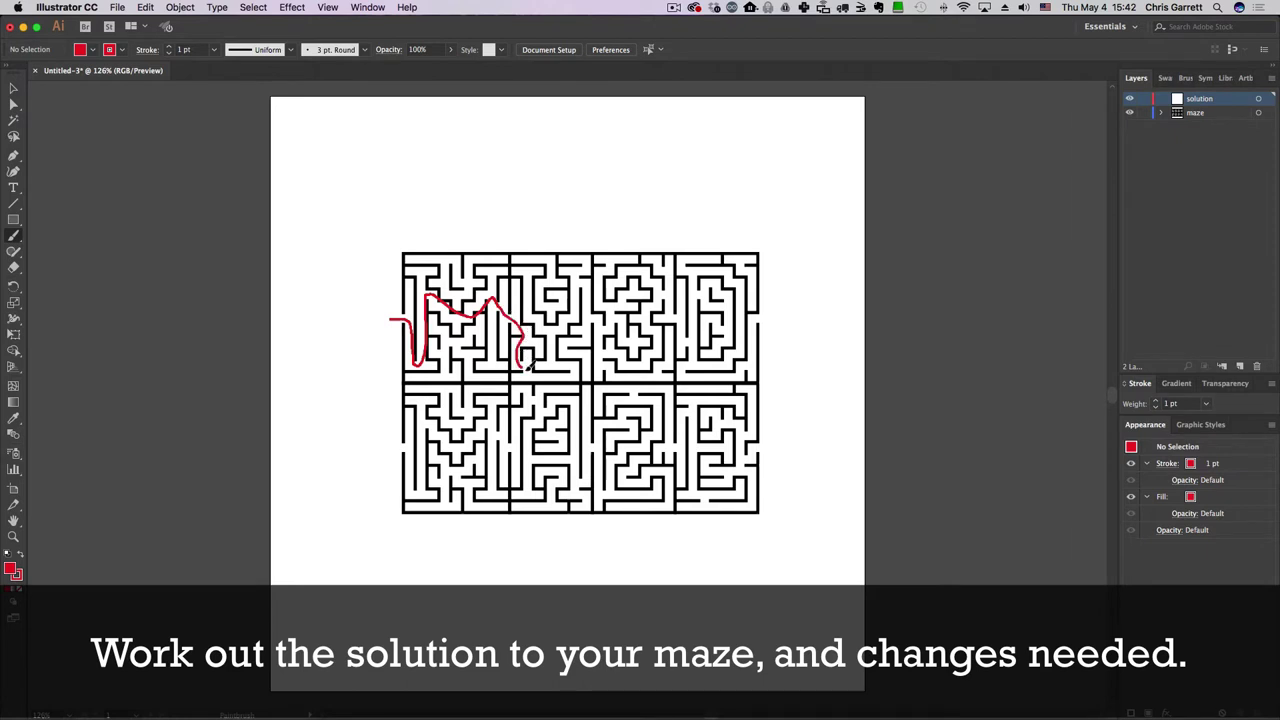
pyautogui.moveTo(521, 344)
pyautogui.mouseDown()
pyautogui.moveTo(573, 372)
pyautogui.moveTo(582, 277)
pyautogui.moveTo(597, 314)
pyautogui.mouseUp()
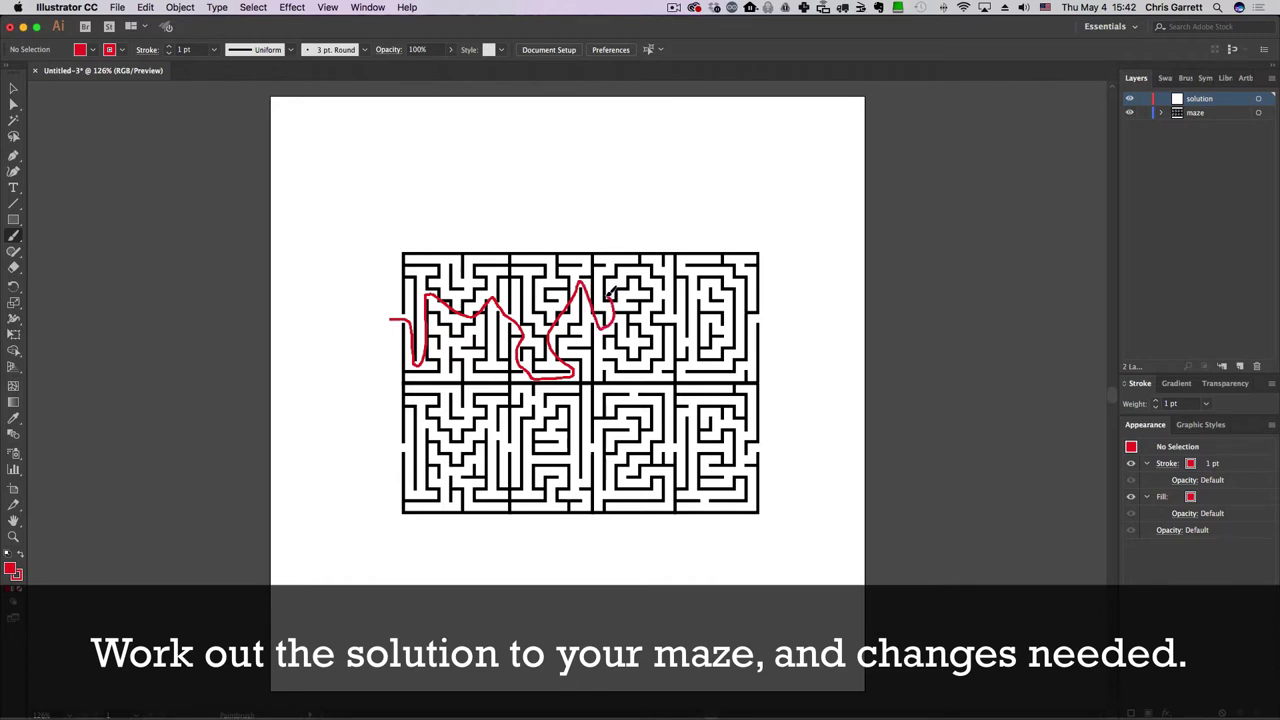
pyautogui.moveTo(610, 291)
pyautogui.mouseDown()
pyautogui.moveTo(615, 325)
pyautogui.moveTo(645, 360)
pyautogui.moveTo(661, 281)
pyautogui.mouseUp()
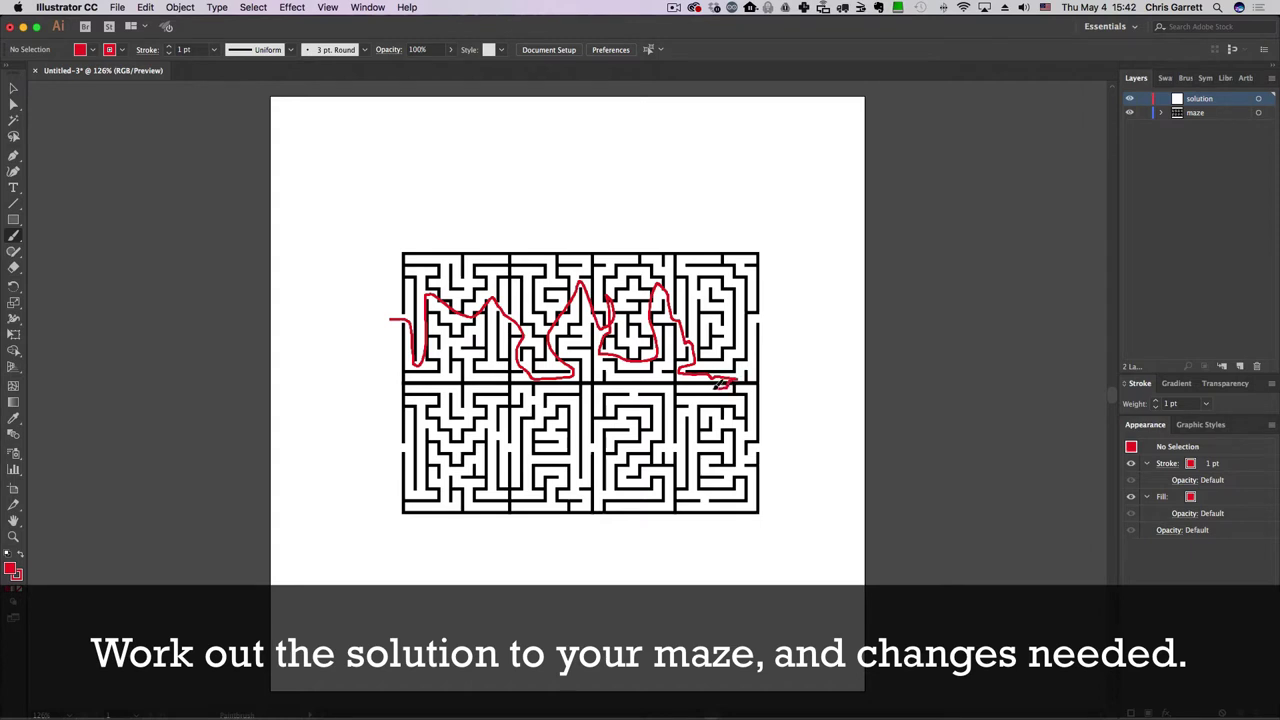
pyautogui.moveTo(719, 384); pyautogui.dragTo(682, 385)
pyautogui.moveTo(655, 430); pyautogui.dragTo(602, 464)
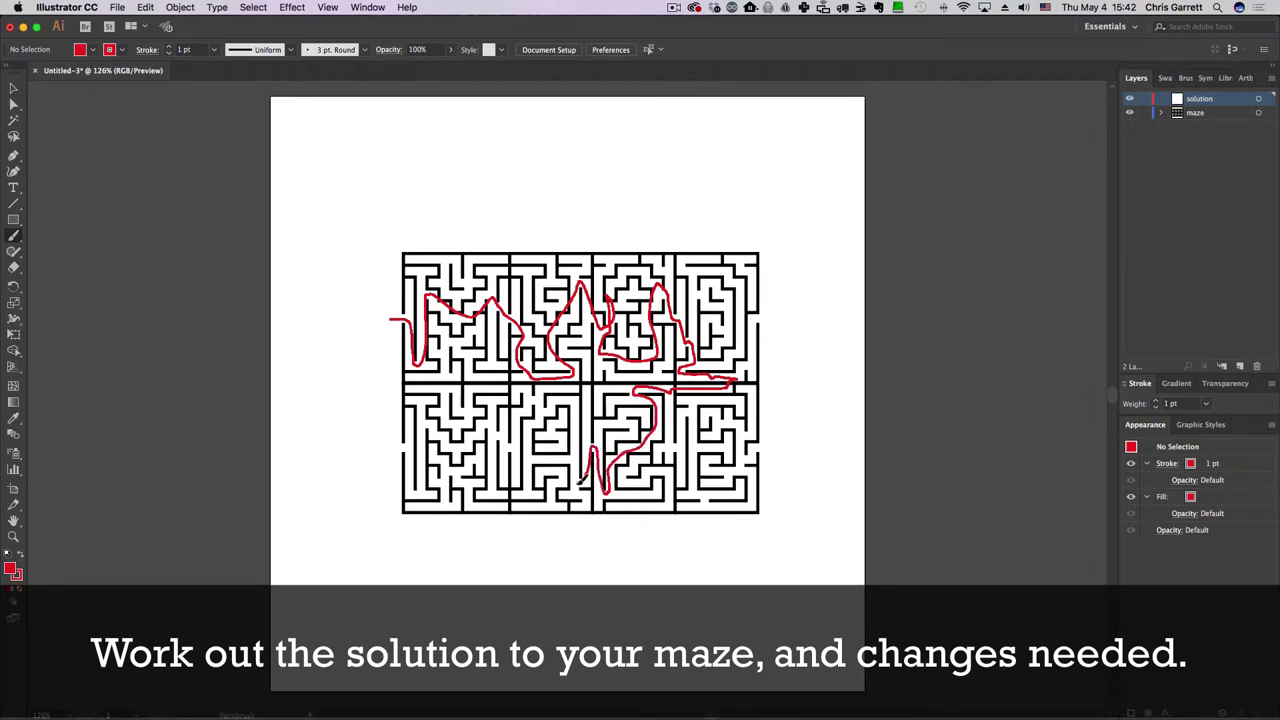
pyautogui.moveTo(578, 479)
pyautogui.mouseDown()
pyautogui.moveTo(574, 458)
pyautogui.moveTo(528, 424)
pyautogui.moveTo(517, 432)
pyautogui.mouseUp()
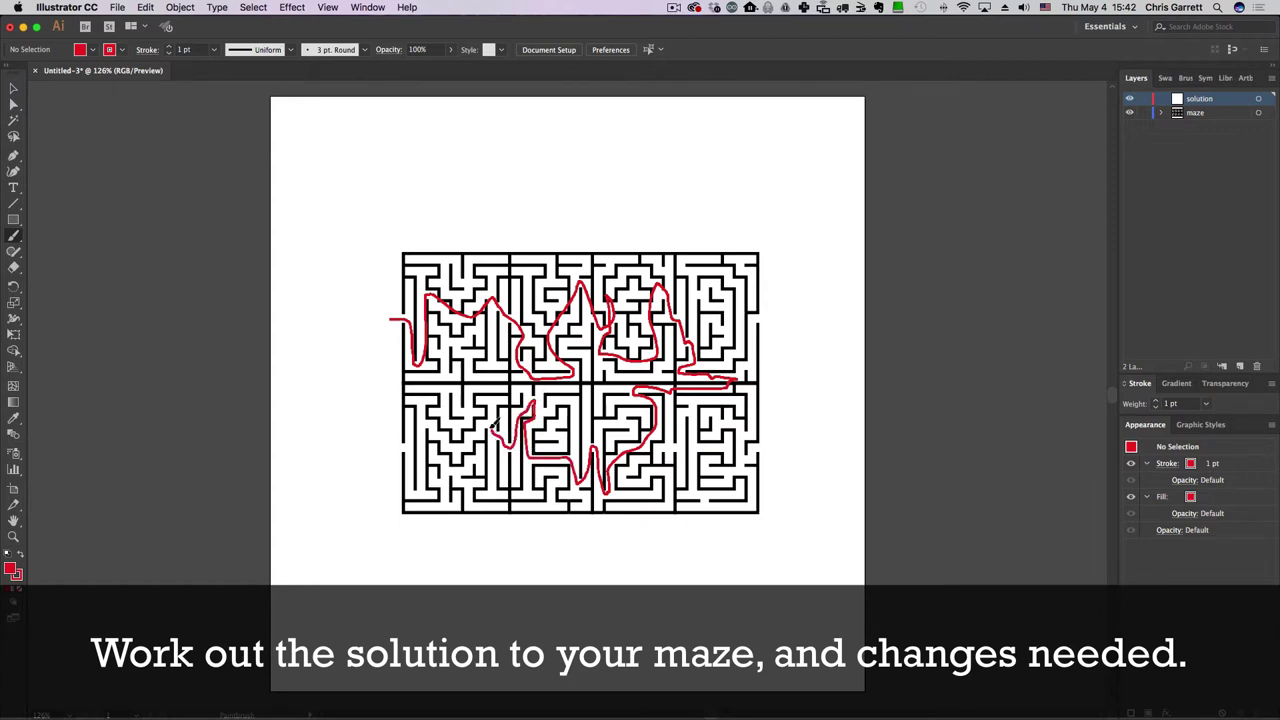
pyautogui.moveTo(473, 434)
pyautogui.mouseDown()
pyautogui.moveTo(444, 444)
pyautogui.moveTo(423, 486)
pyautogui.moveTo(397, 442)
pyautogui.mouseUp()
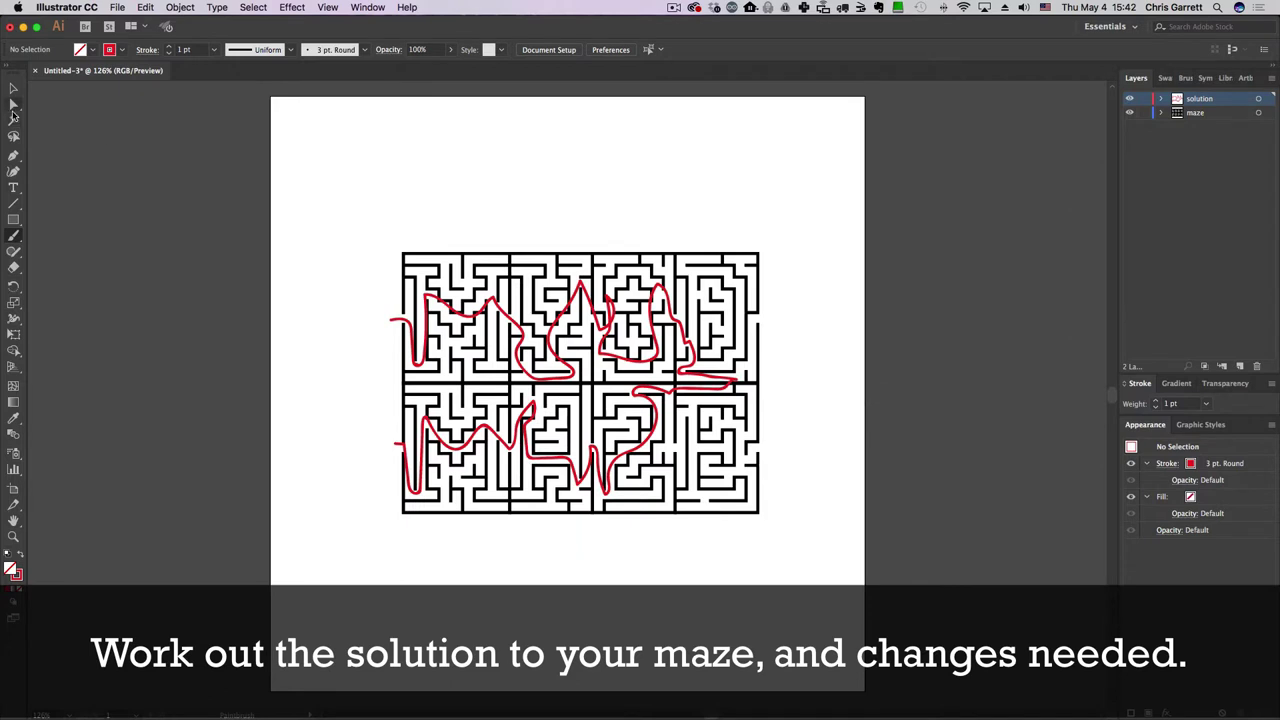
# Step: Switch the stroke to yellow and circle three unwanted openings along the maze's right edge
pyautogui.click(112, 50)
pyautogui.click(55, 71)
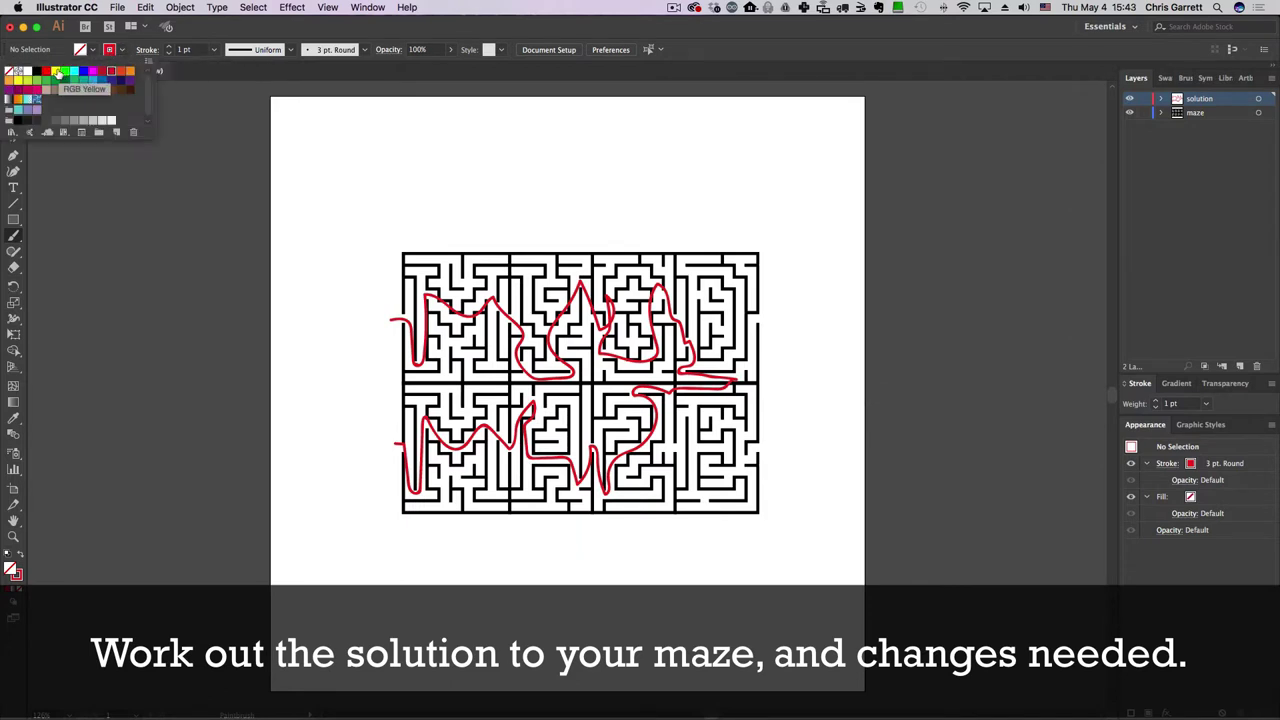
pyautogui.click(788, 388)
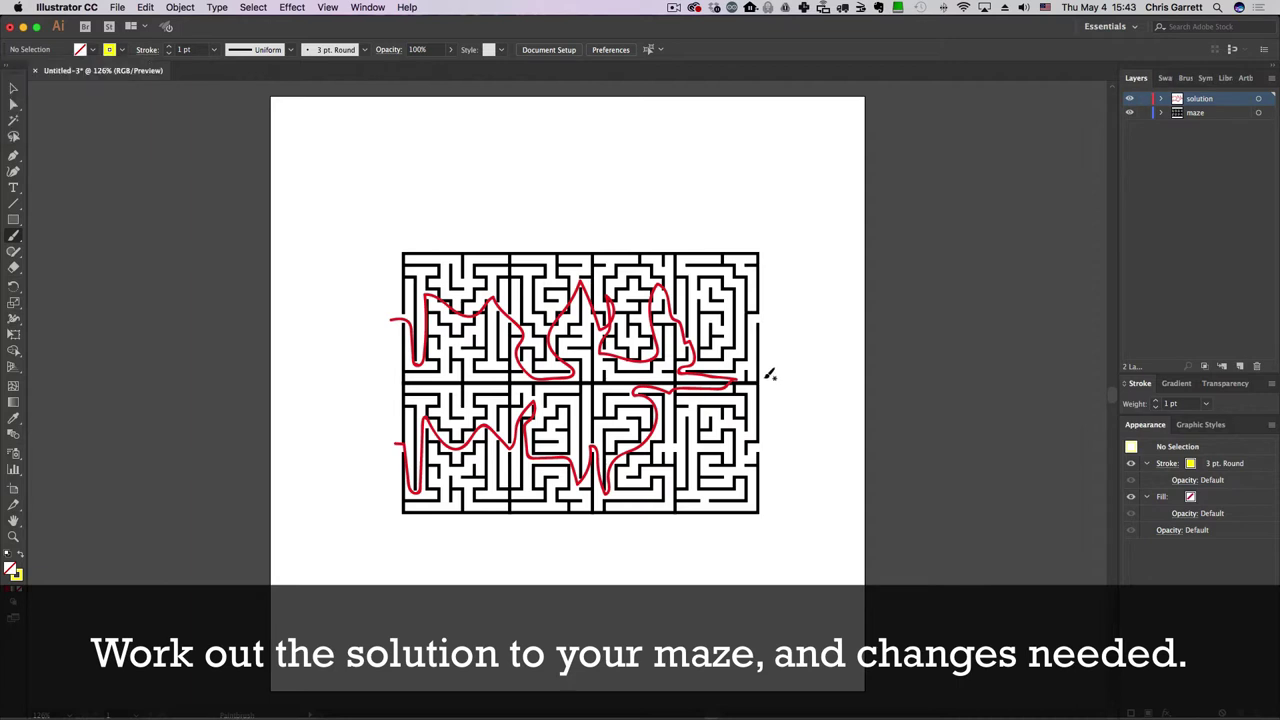
pyautogui.moveTo(706, 367); pyautogui.dragTo(748, 372)
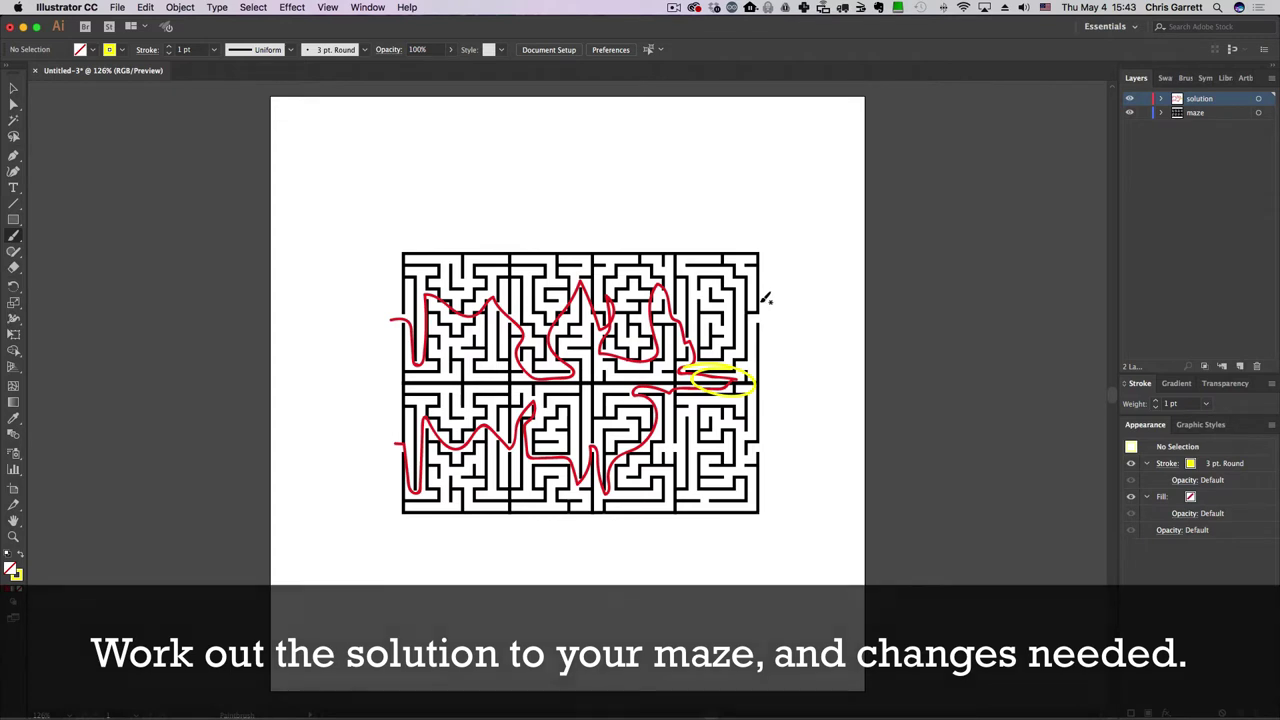
pyautogui.moveTo(758, 309)
pyautogui.mouseDown()
pyautogui.moveTo(741, 304)
pyautogui.moveTo(770, 305)
pyautogui.mouseUp()
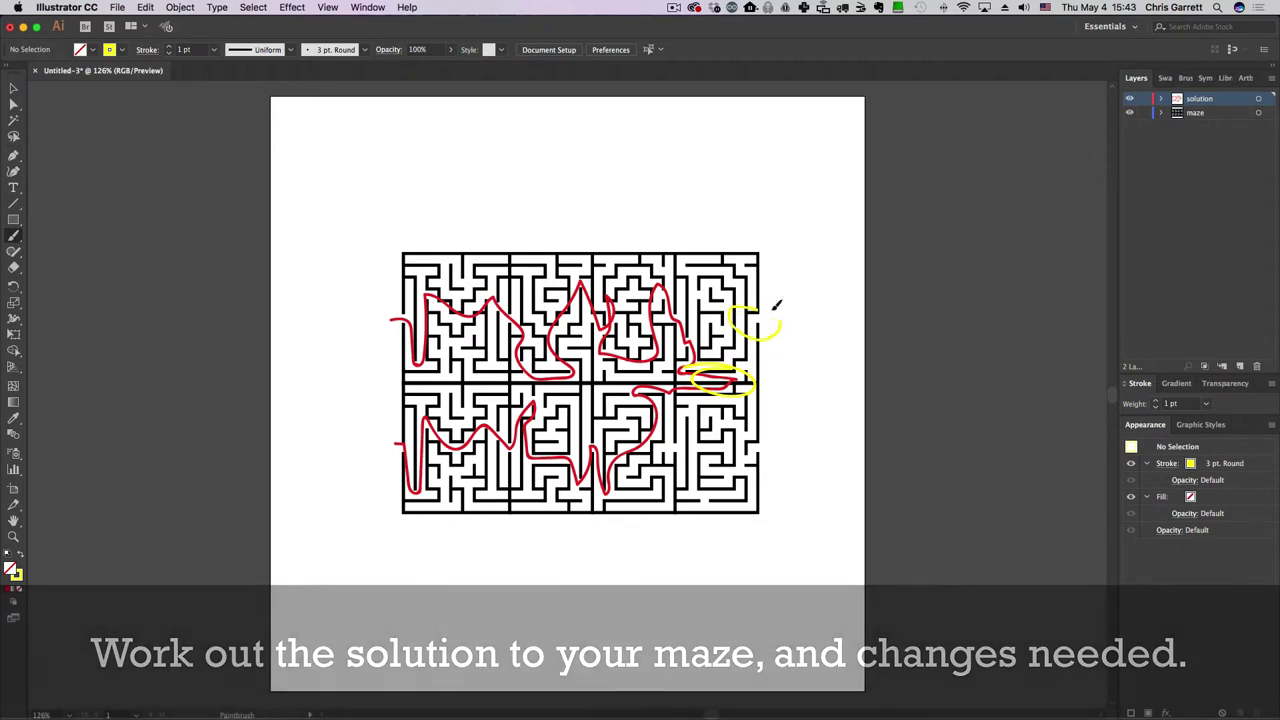
pyautogui.moveTo(768, 436)
pyautogui.mouseDown()
pyautogui.moveTo(763, 458)
pyautogui.moveTo(748, 452)
pyautogui.mouseUp()
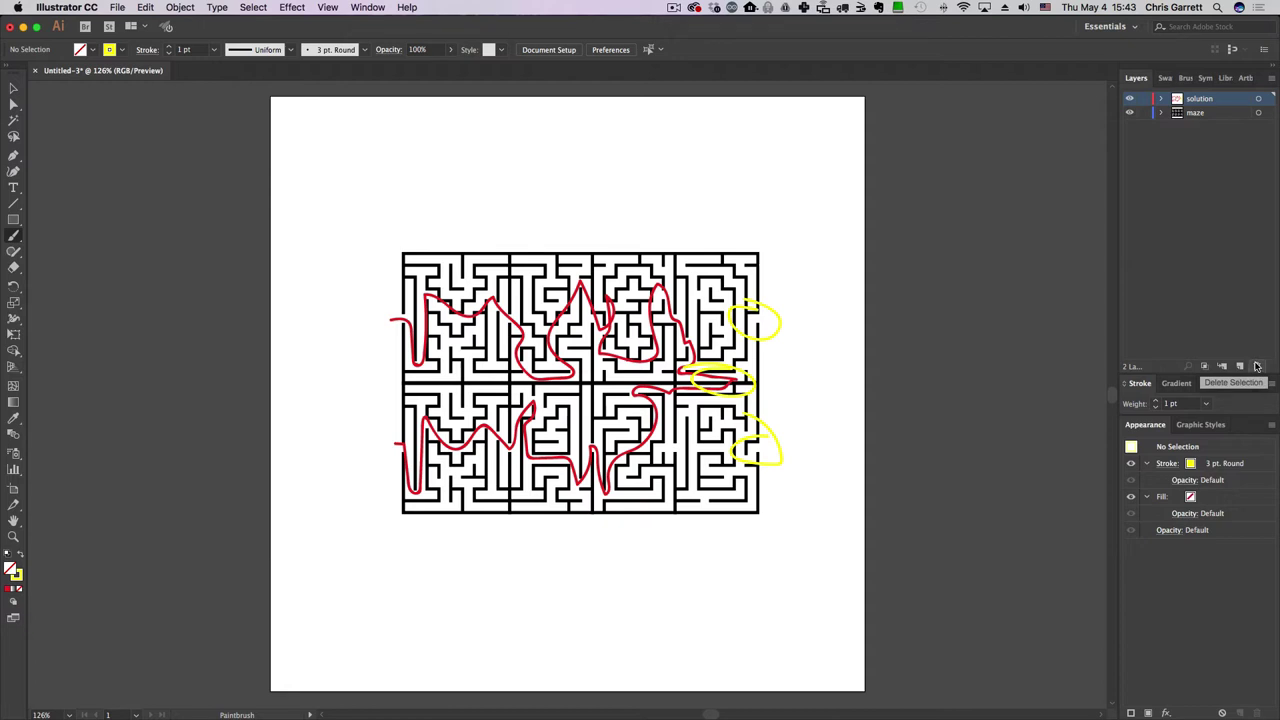
# Step: Delete the solution layer with its markings and ungroup the maze into separate word rows
pyautogui.click(1257, 366)
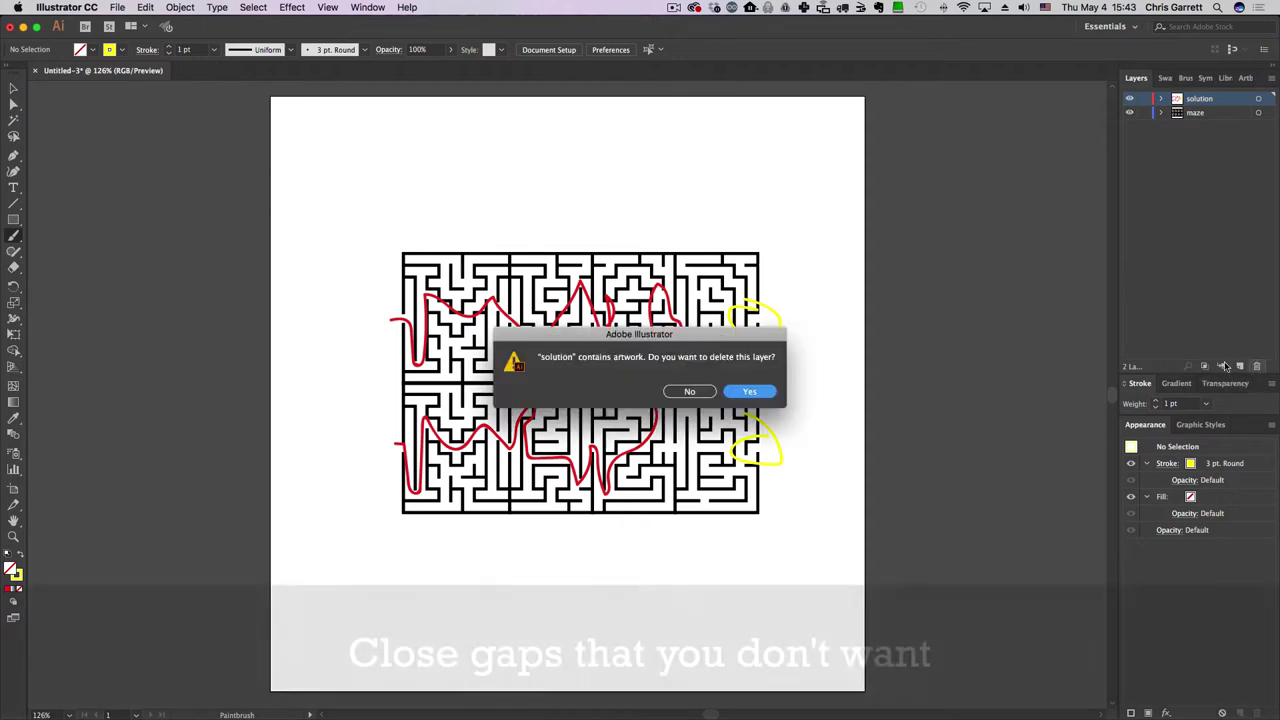
pyautogui.click(755, 392)
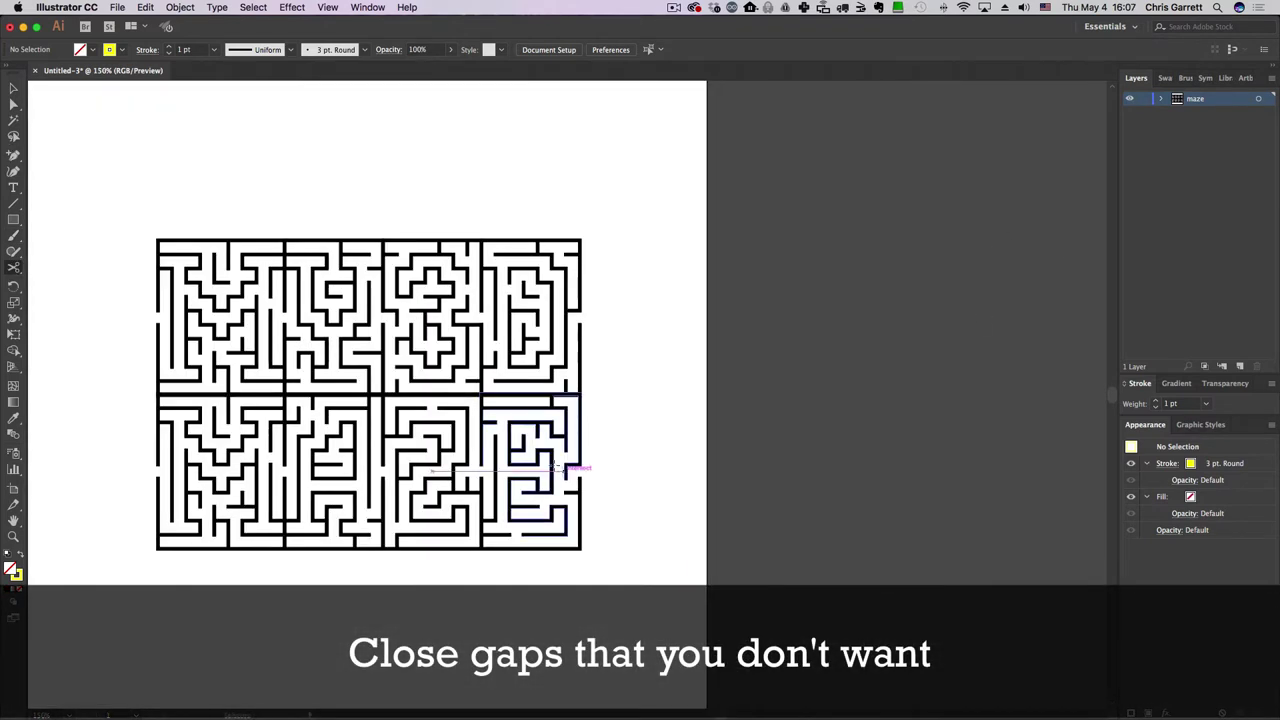
pyautogui.click(13, 88)
pyautogui.moveTo(112, 200)
pyautogui.mouseDown()
pyautogui.moveTo(593, 368)
pyautogui.moveTo(615, 401)
pyautogui.mouseUp()
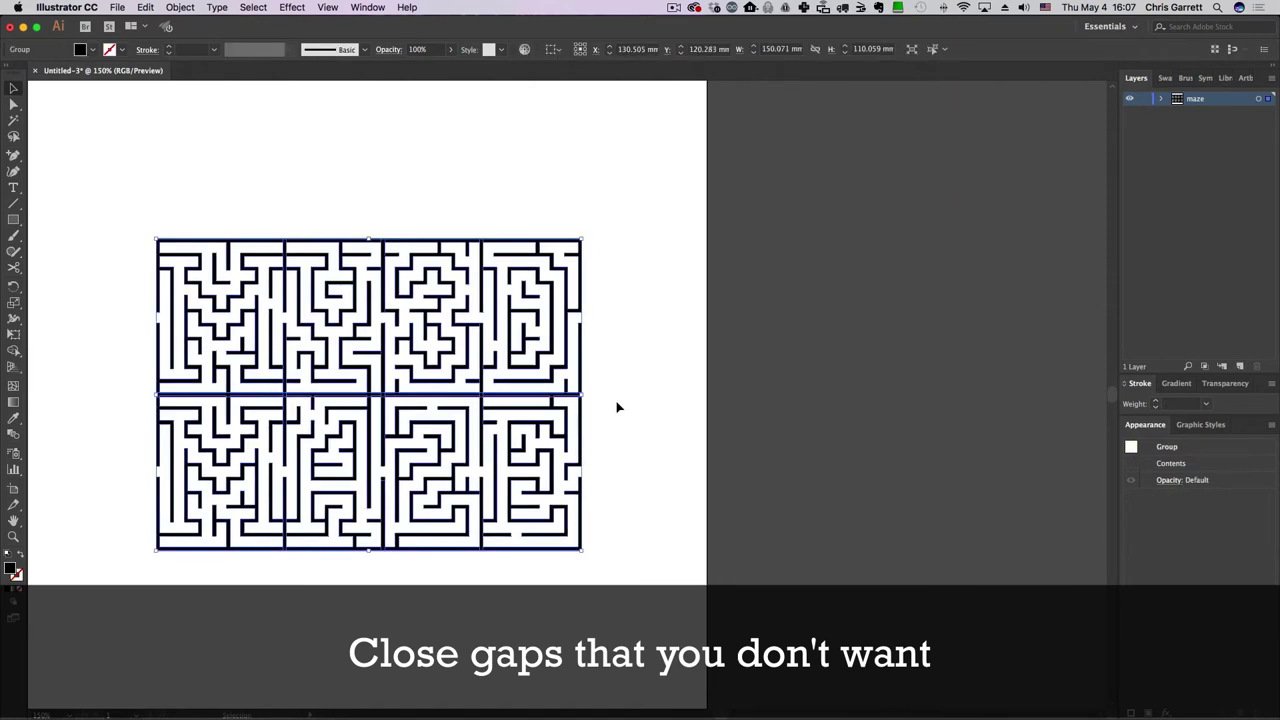
pyautogui.click(180, 7)
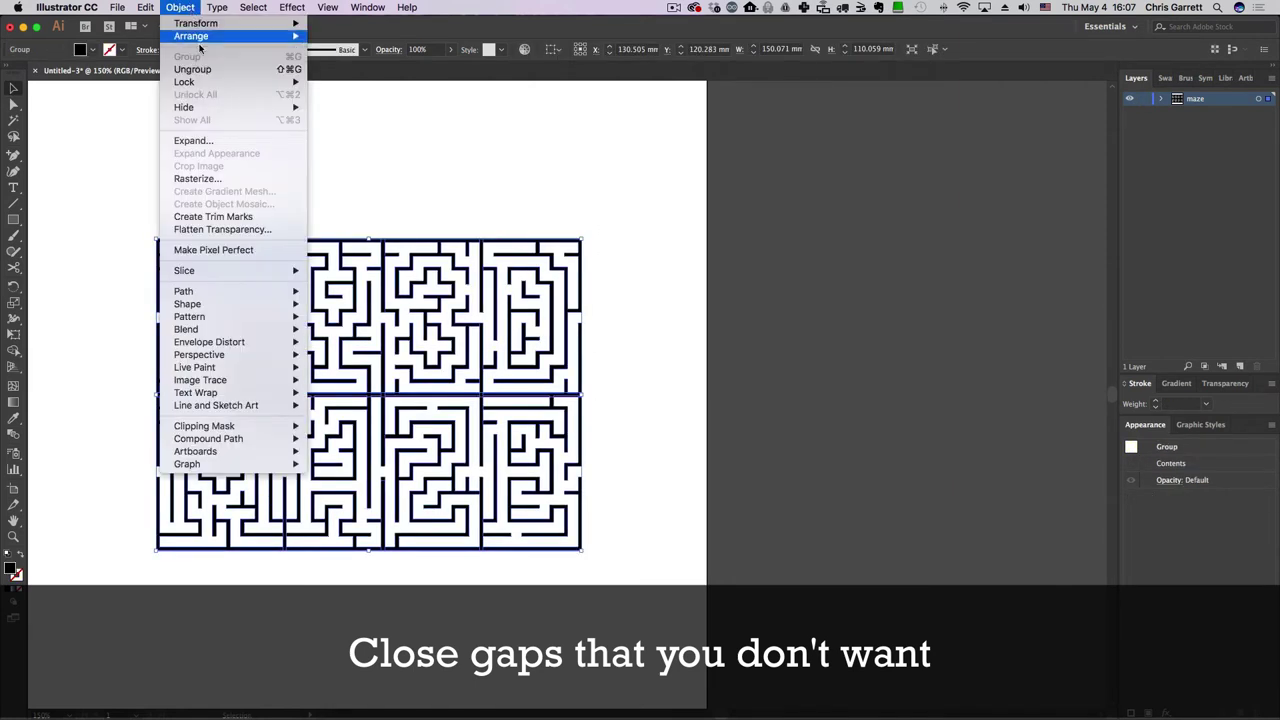
pyautogui.click(436, 248)
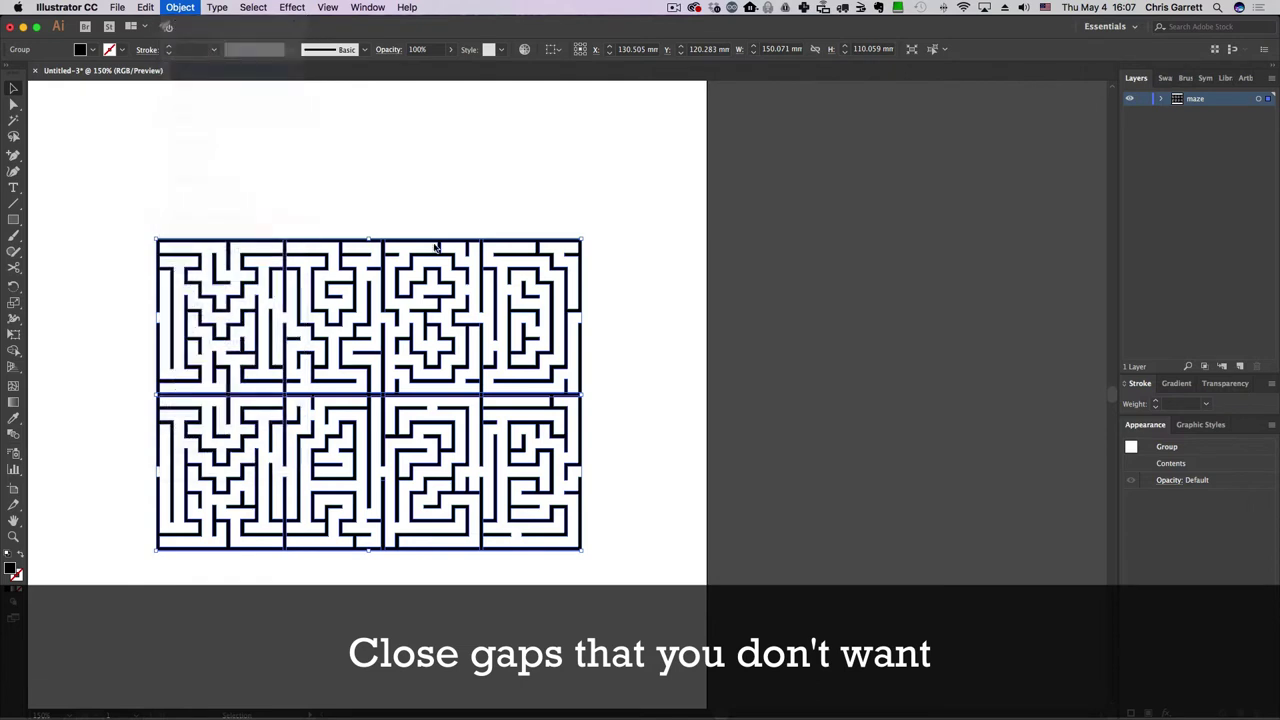
pyautogui.click(630, 353)
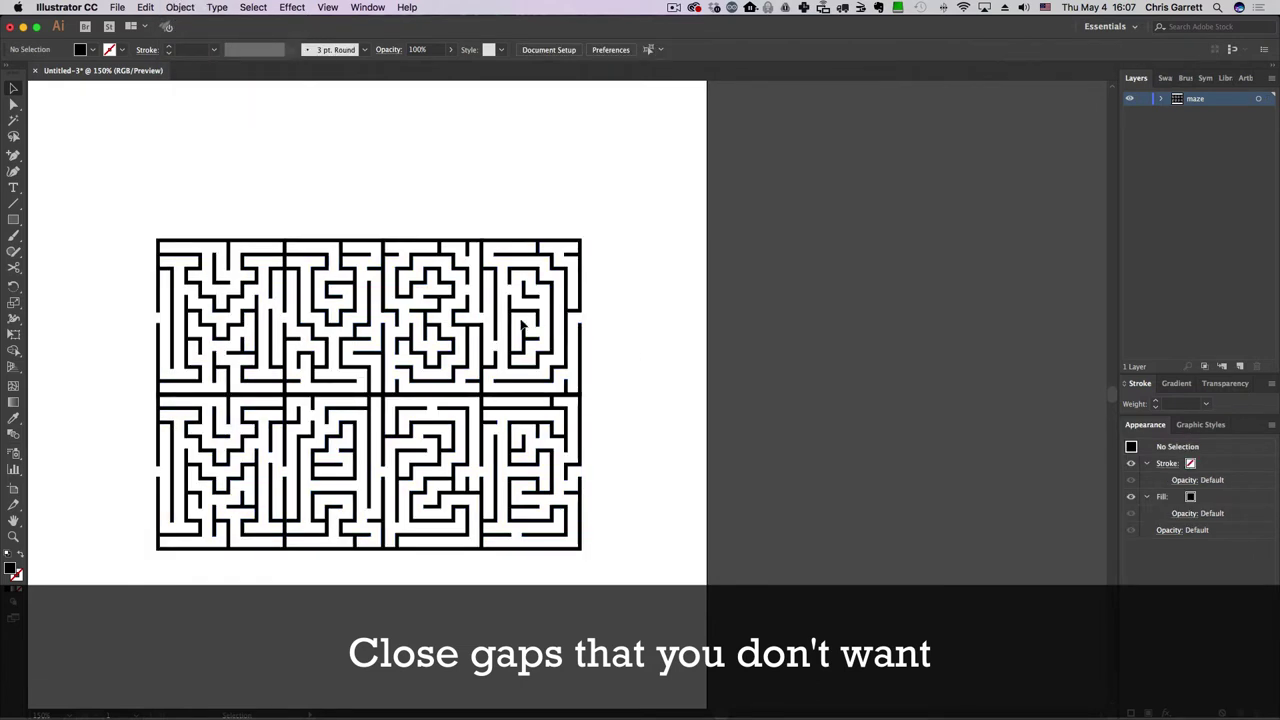
# Step: Zoom to 300% and nudge the upper maze half up slightly
pyautogui.click(516, 327)
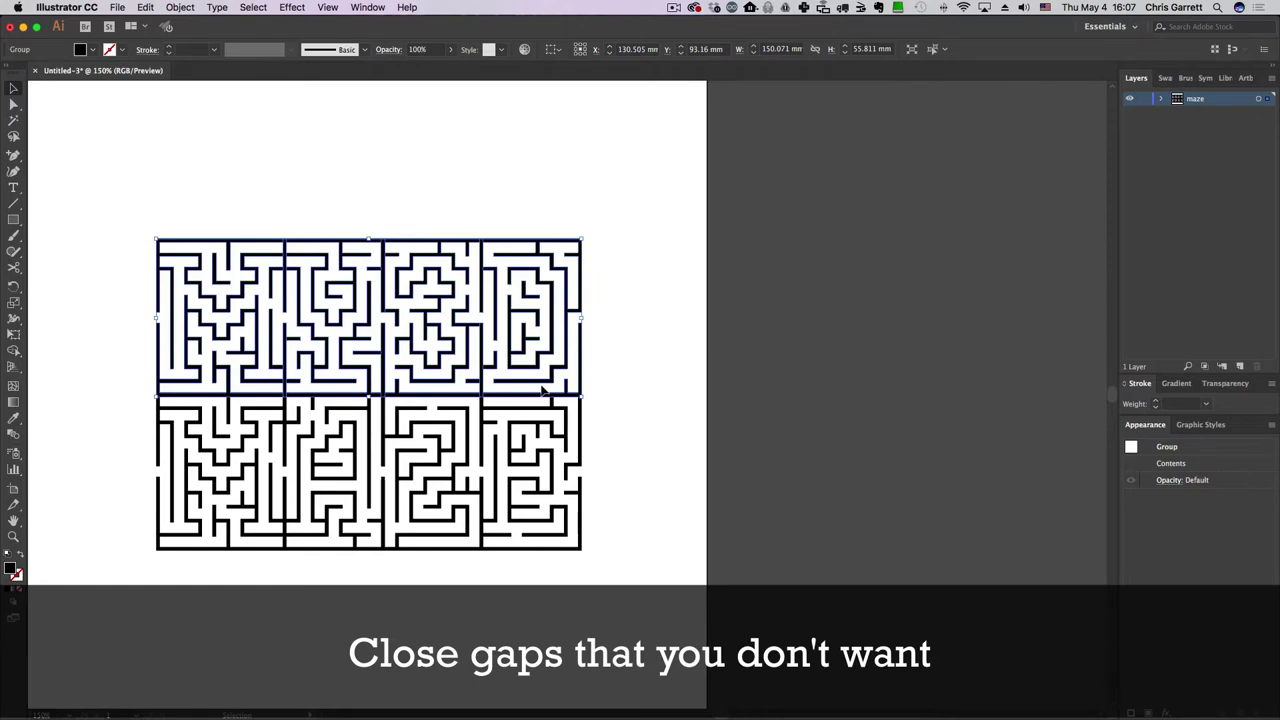
pyautogui.press('super+equal')
pyautogui.press('super+equal')
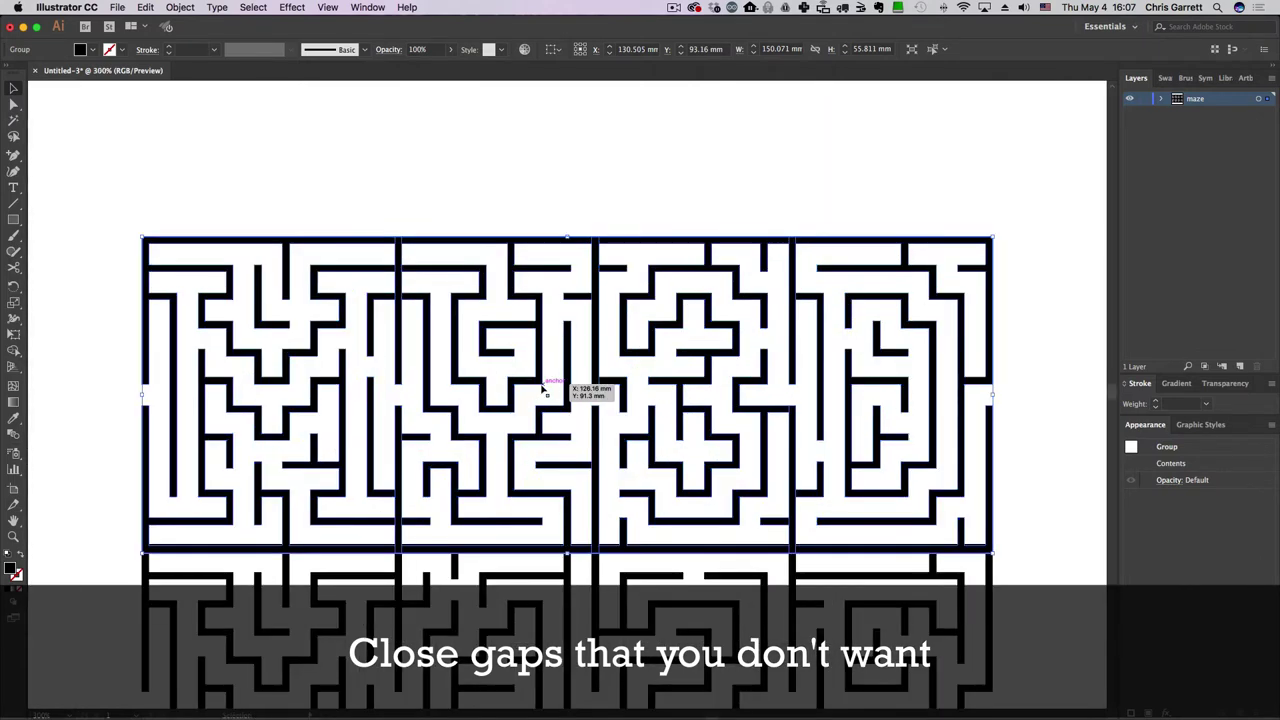
pyautogui.press('Up')
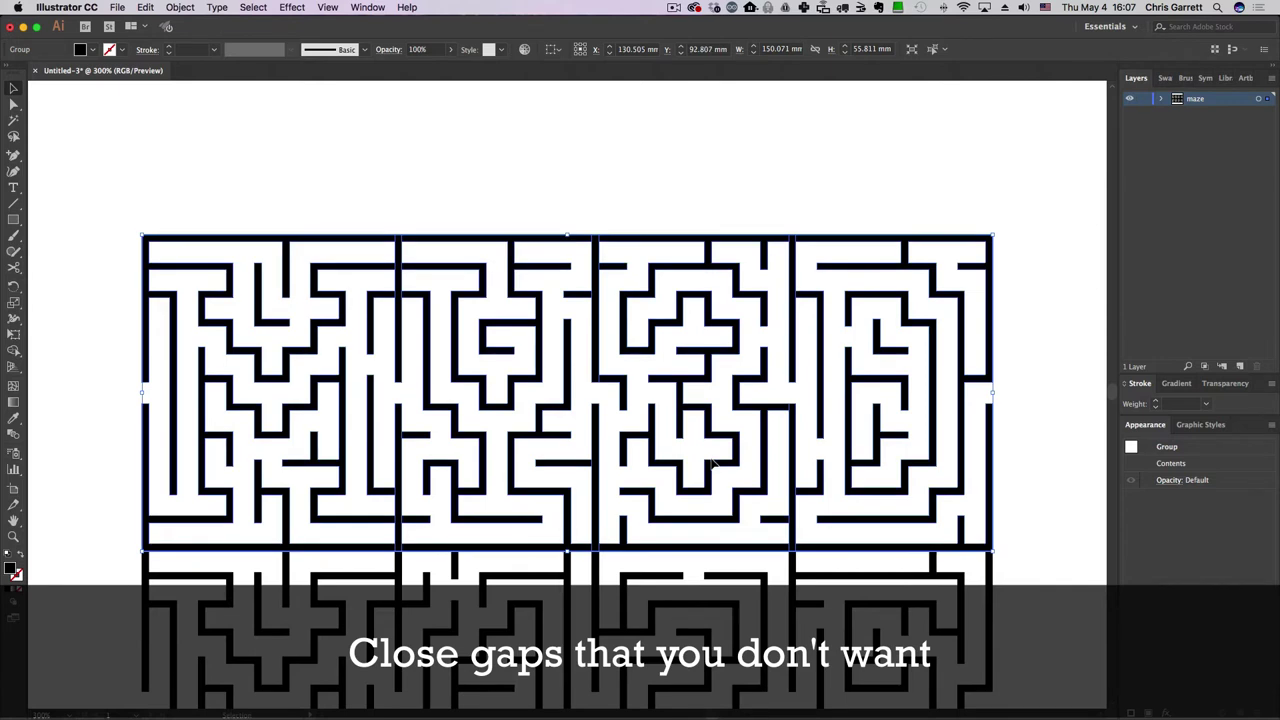
# Step: Drag the right wall's top anchor upward to seal the gap, then exit isolation mode
pyautogui.click(1042, 452)
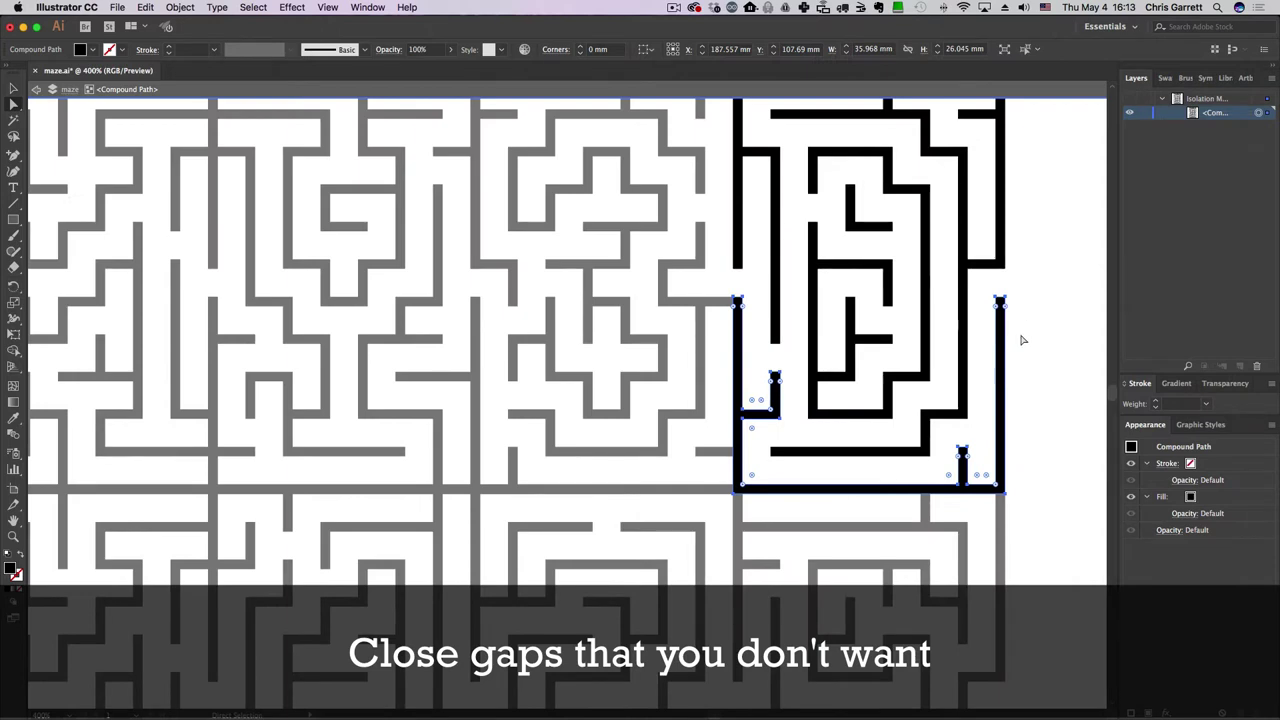
pyautogui.click(1022, 340)
pyautogui.click(998, 338)
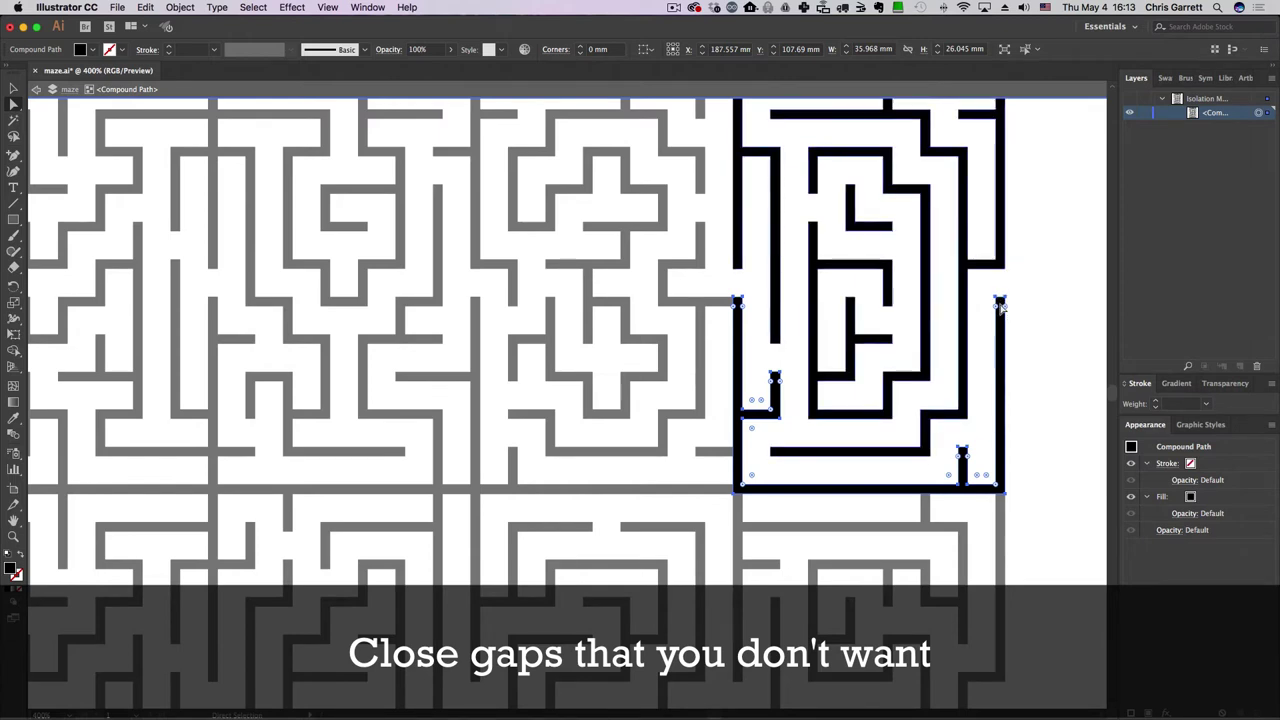
pyautogui.moveTo(999, 308); pyautogui.dragTo(1004, 268)
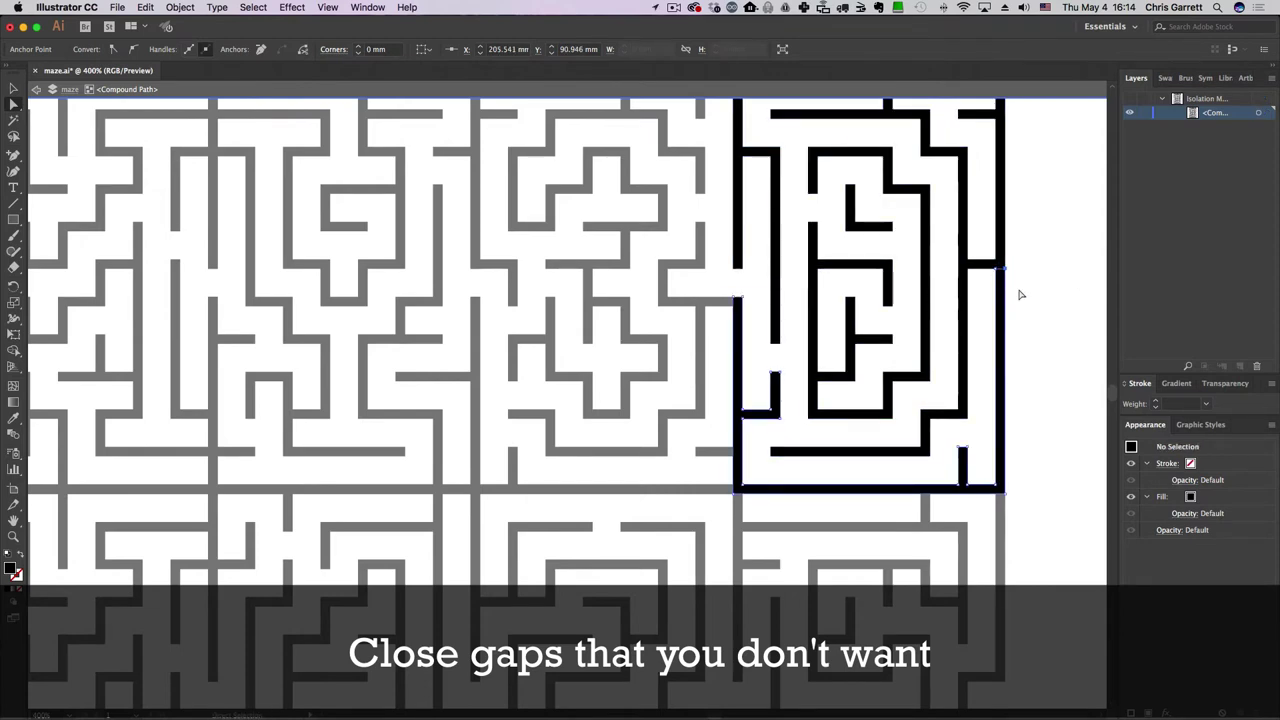
pyautogui.click(1016, 290)
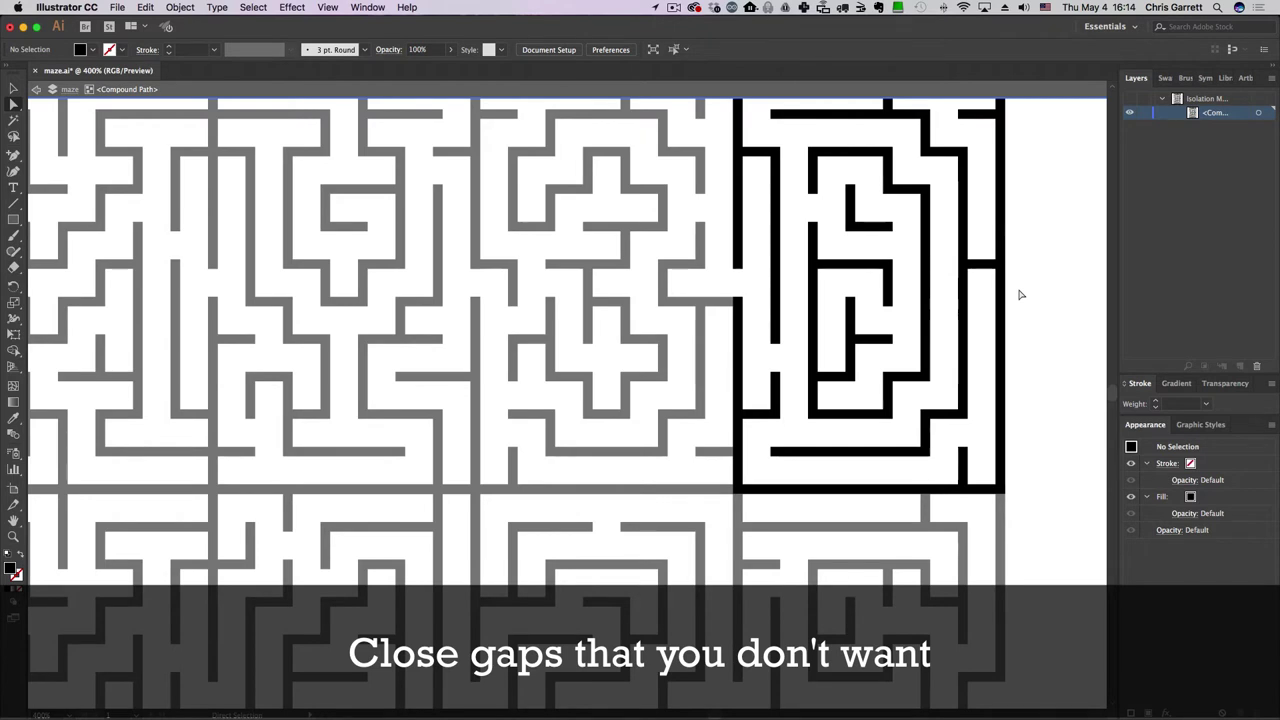
pyautogui.doubleClick(1020, 294)
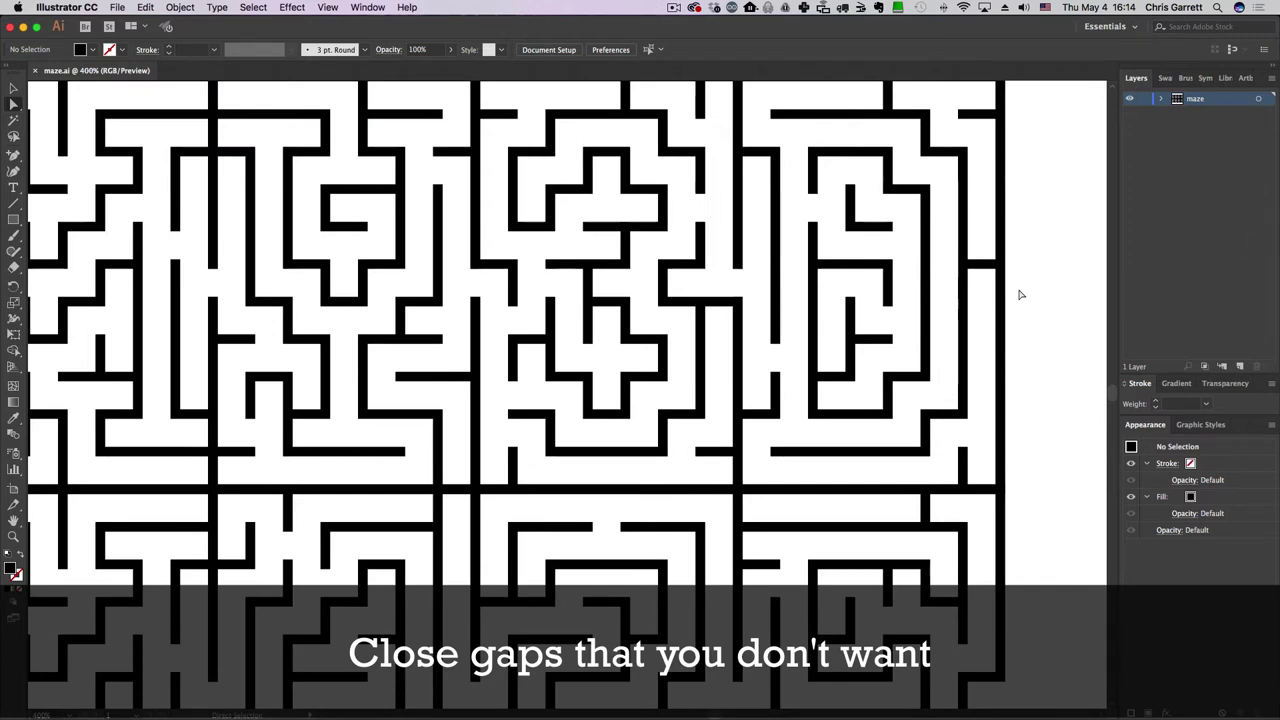
# Step: Drag the right outer wall's end anchor up to meet the wall above
pyautogui.scroll(-2, 1020, 295)
pyautogui.scroll(-2, 1021, 297)
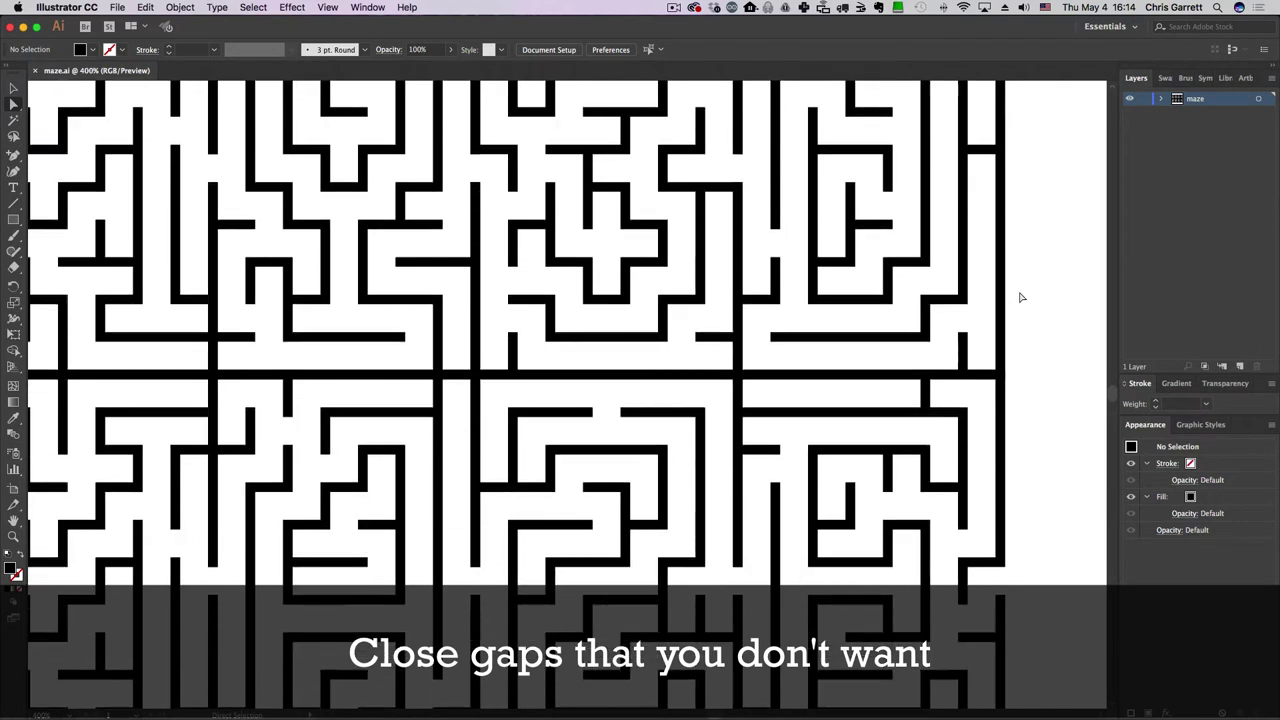
pyautogui.scroll(-2, 1020, 297)
pyautogui.click(1020, 566)
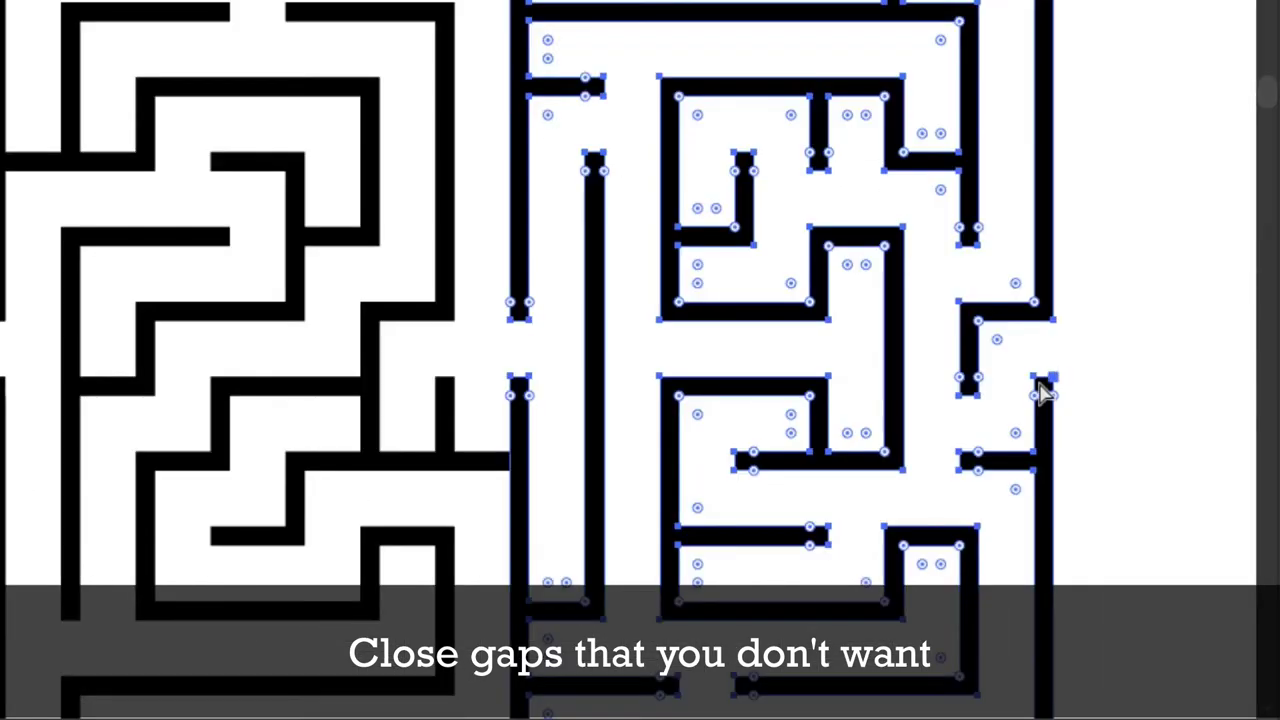
pyautogui.moveTo(1042, 393); pyautogui.dragTo(1040, 322)
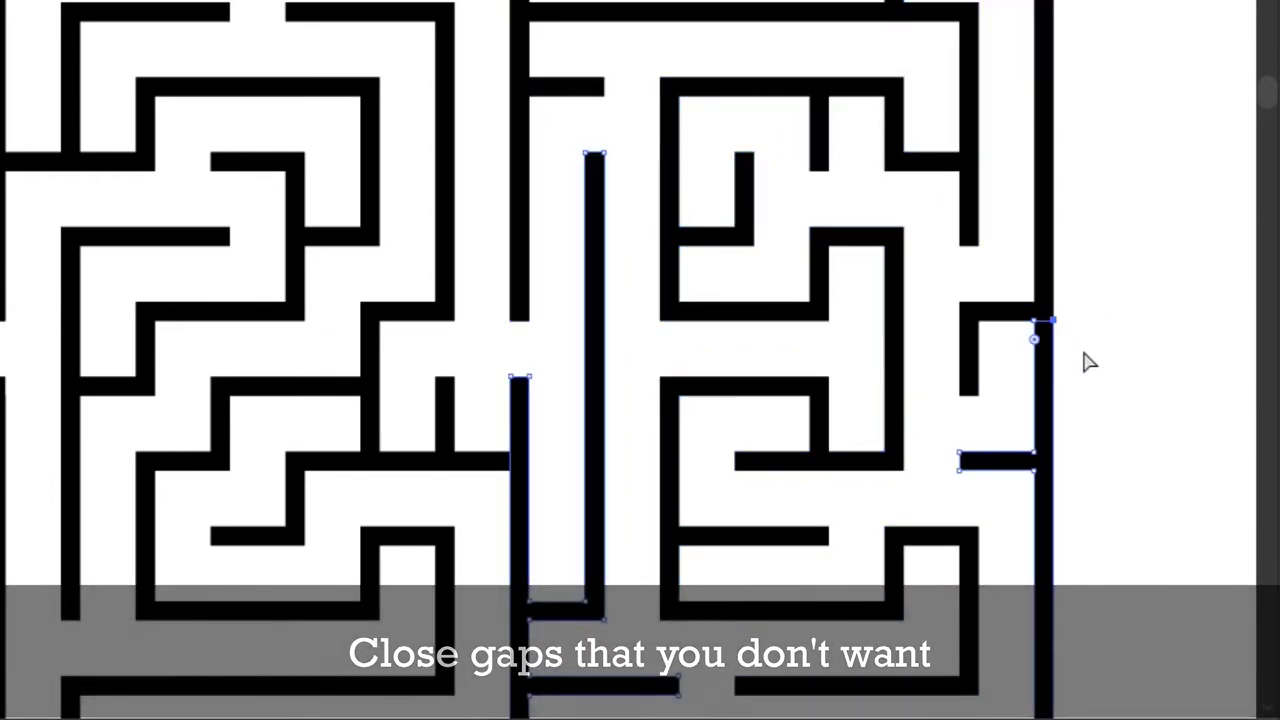
pyautogui.click(1087, 360)
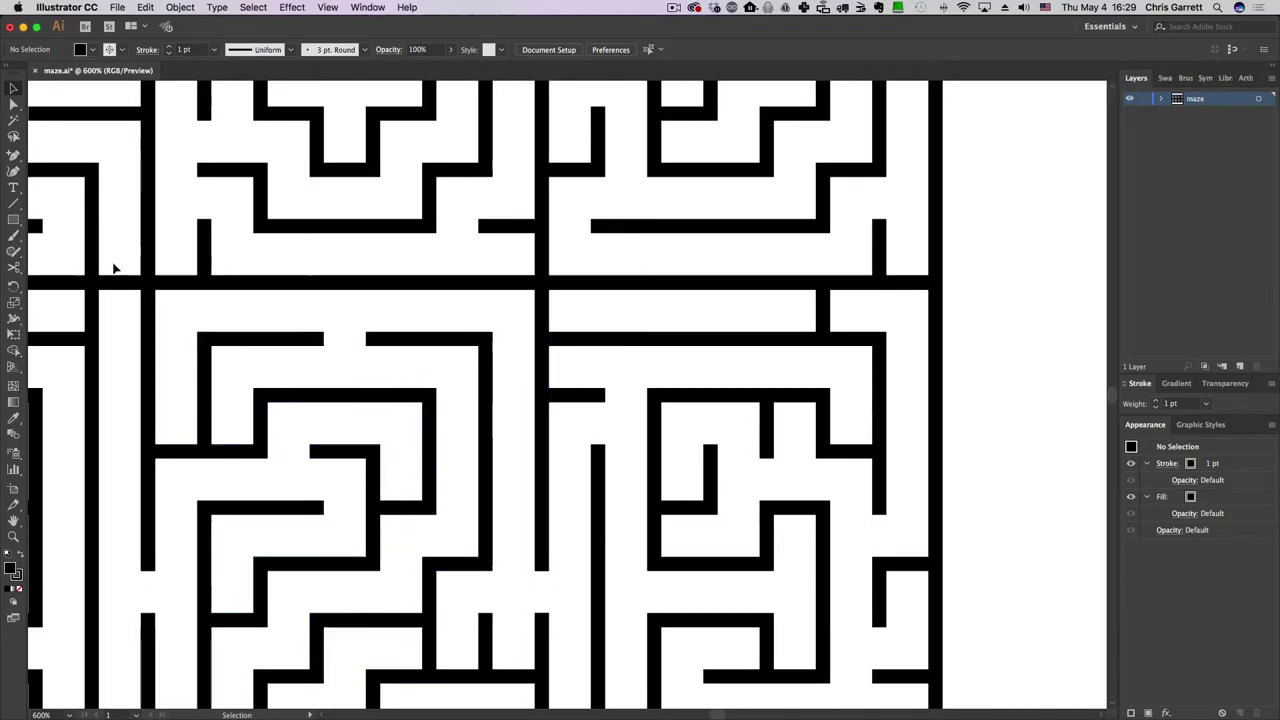
# Step: Draw a small red rectangle over the right-edge wall and cut it with Divide Objects Below
pyautogui.press('m')
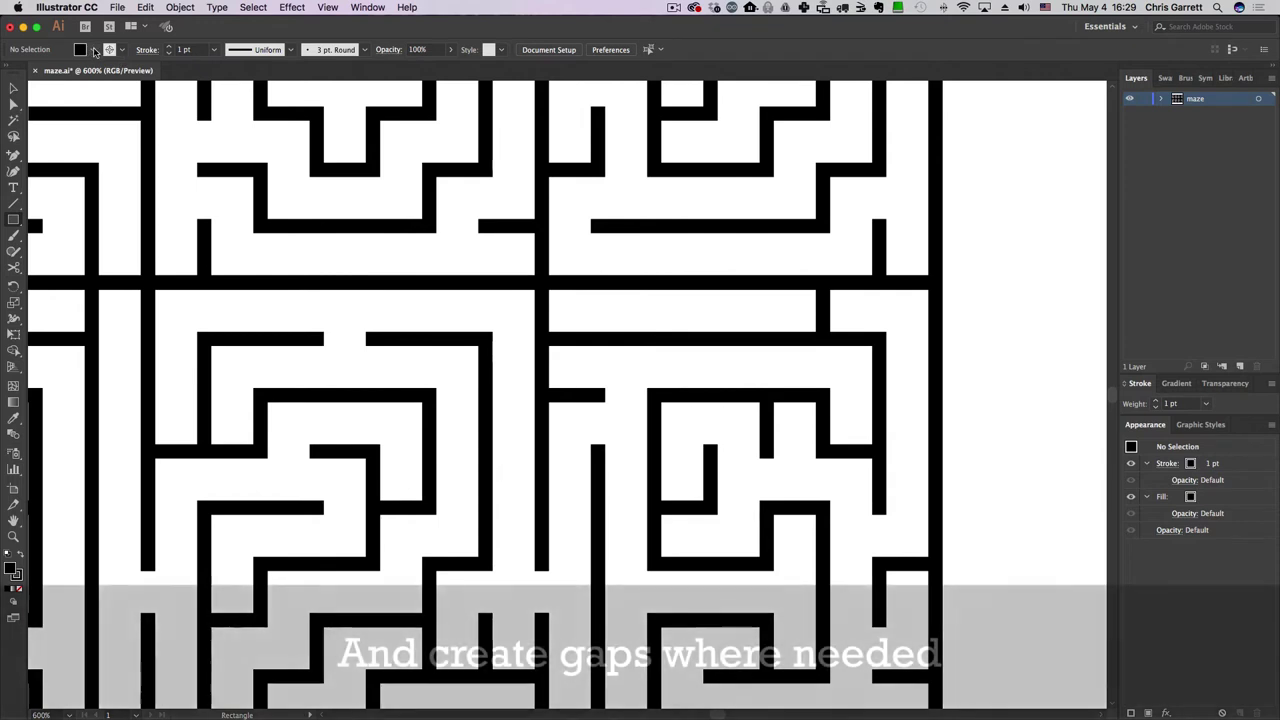
pyautogui.click(91, 49)
pyautogui.click(45, 73)
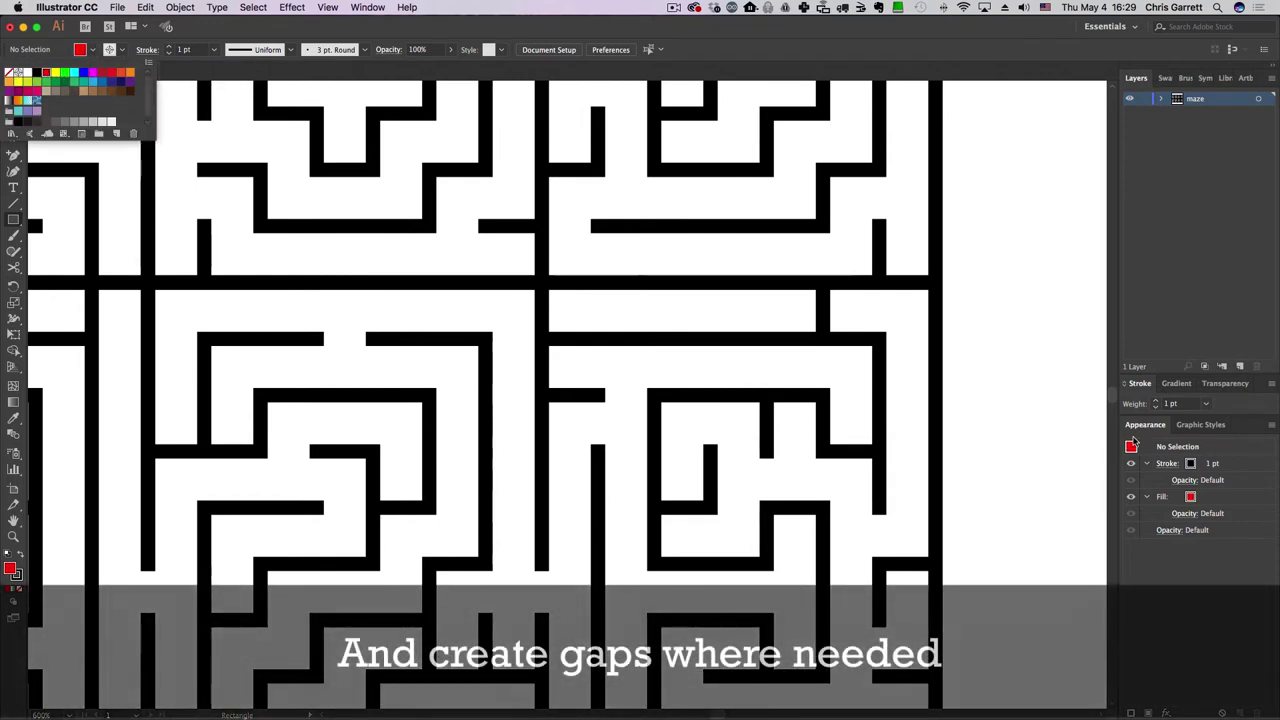
pyautogui.click(890, 271)
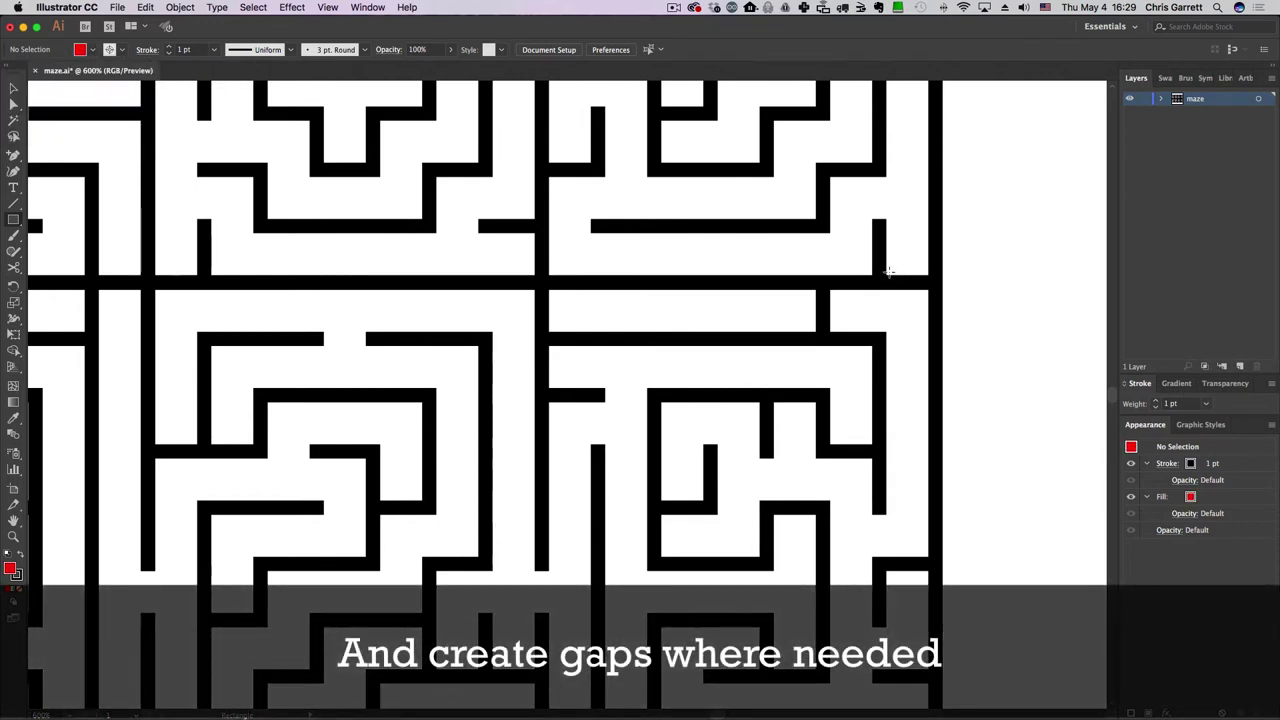
pyautogui.moveTo(890, 272); pyautogui.dragTo(927, 293)
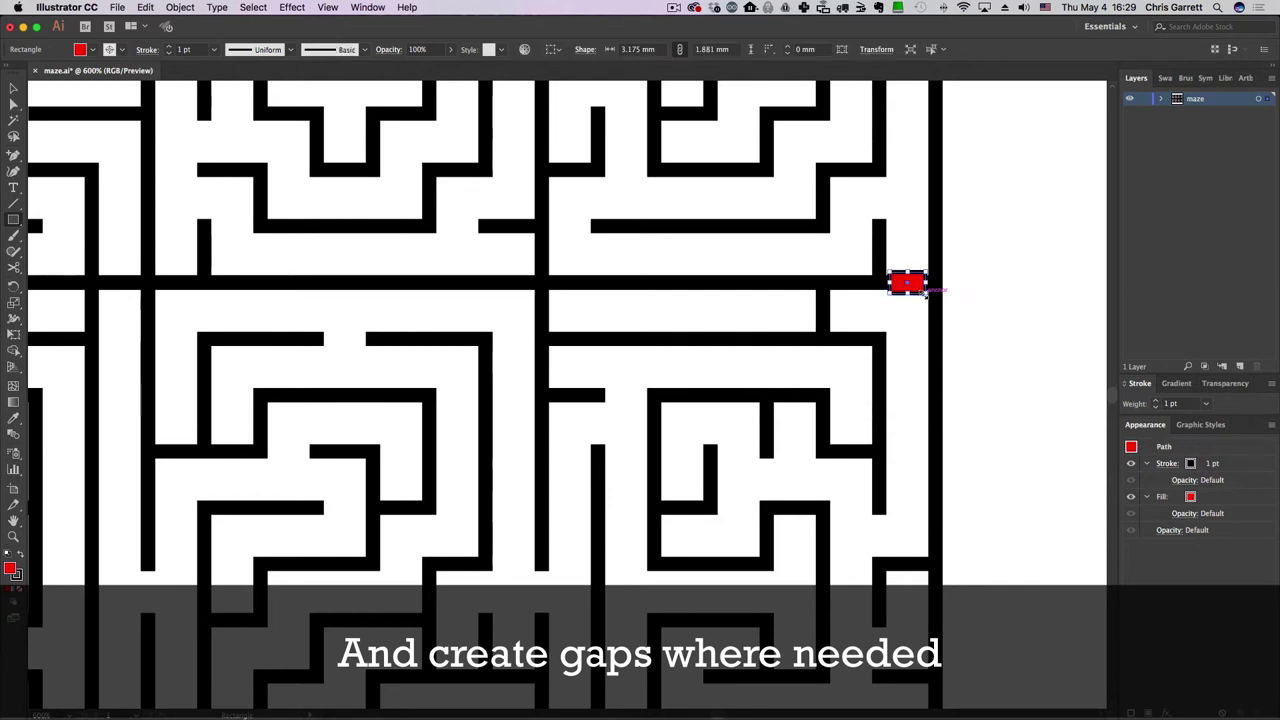
pyautogui.moveTo(889, 283); pyautogui.dragTo(926, 285)
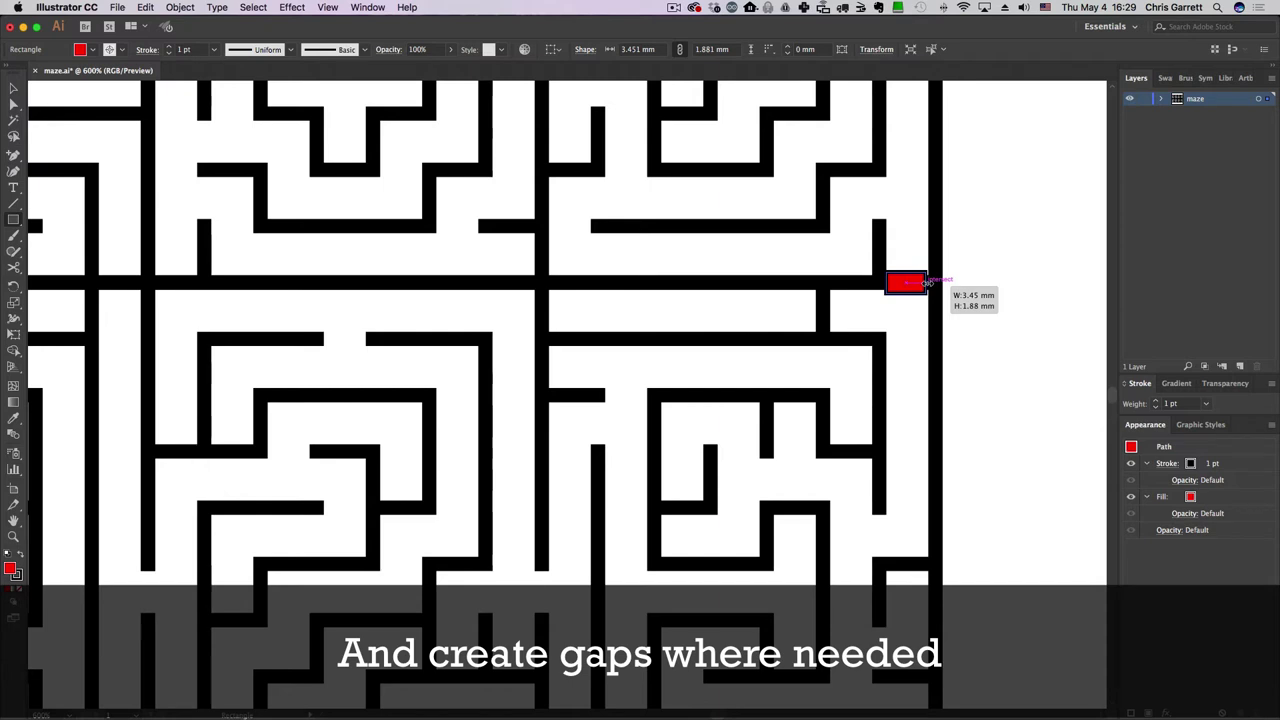
pyautogui.moveTo(928, 283); pyautogui.dragTo(930, 283)
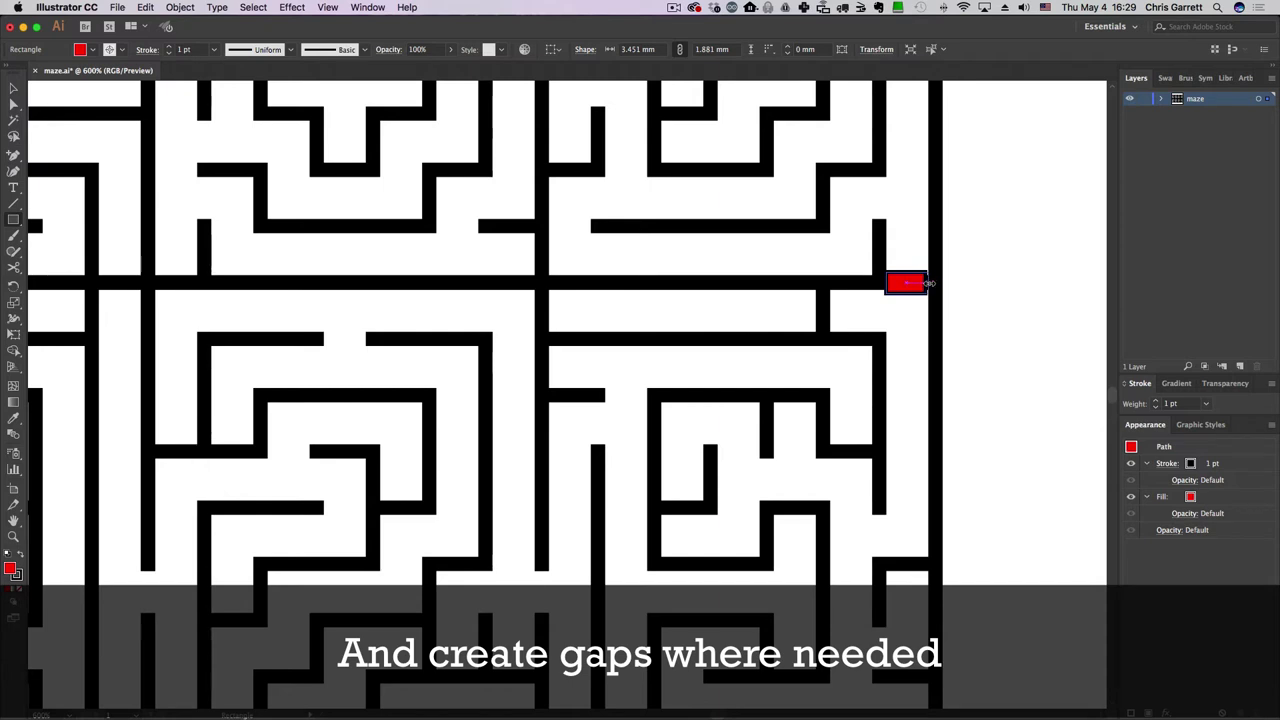
pyautogui.click(185, 7)
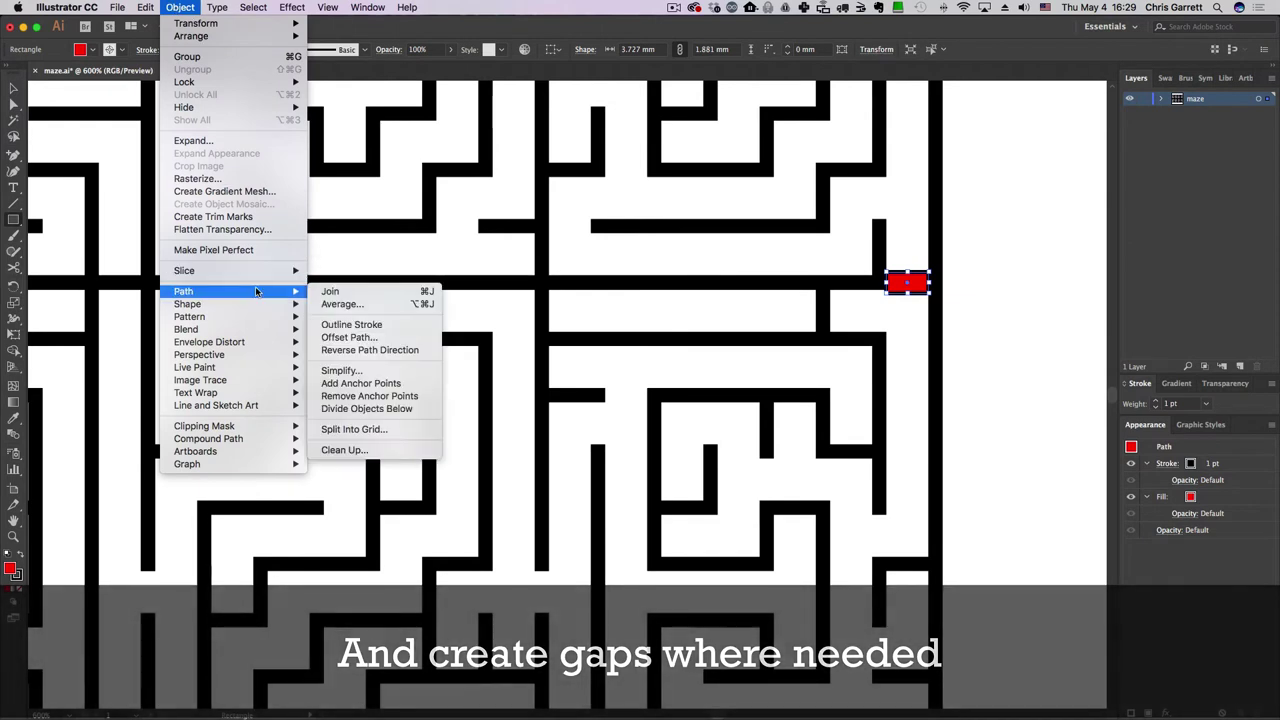
pyautogui.moveTo(184, 291)
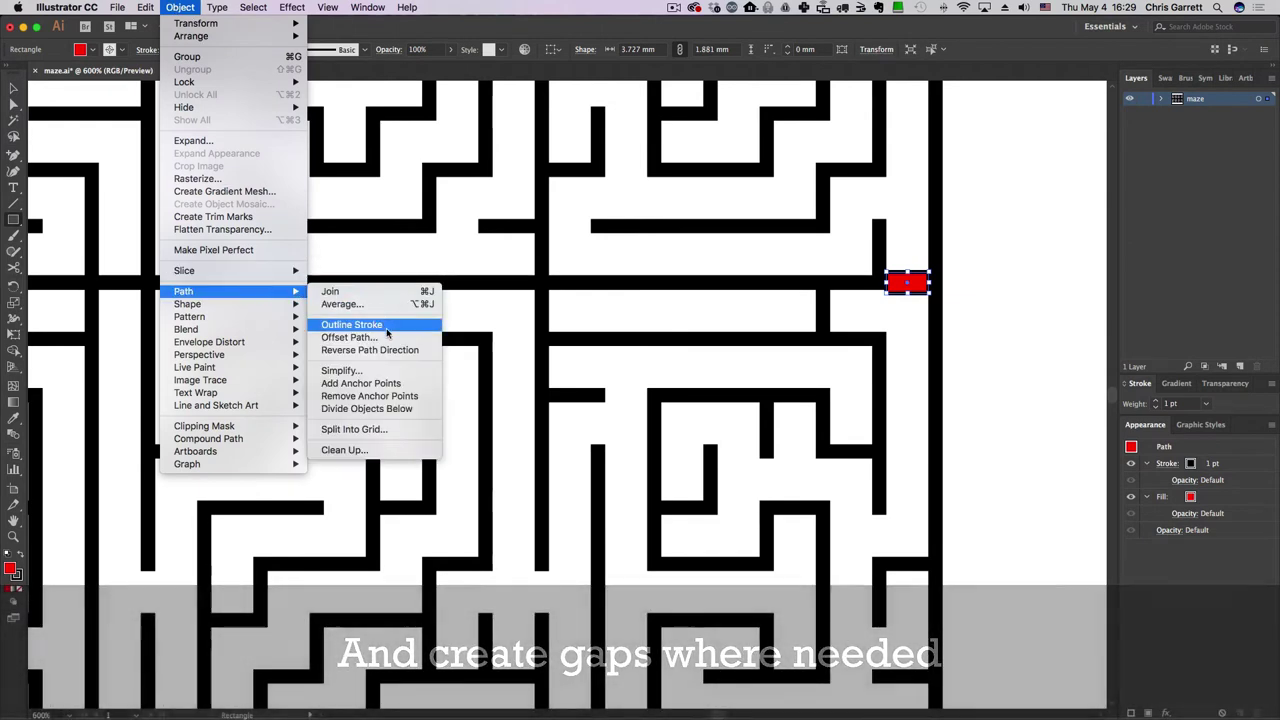
pyautogui.click(391, 409)
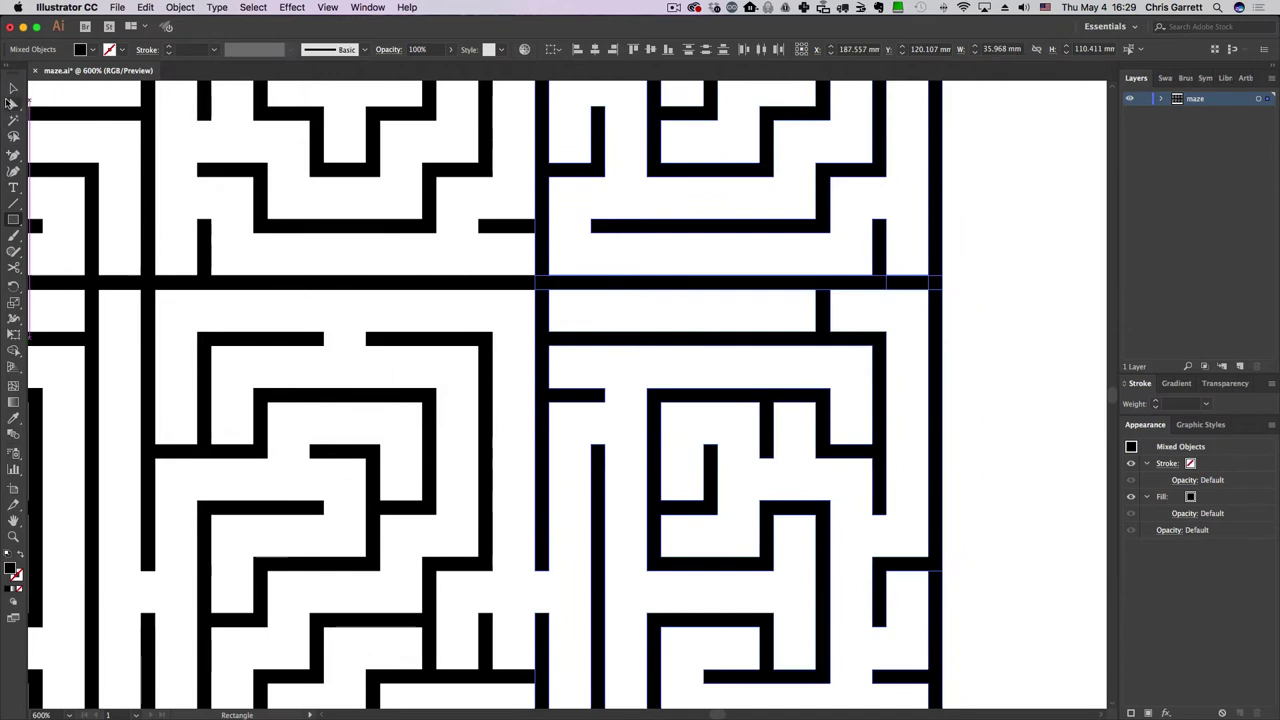
# Step: Isolate the small cut-off wall piece and delete it
pyautogui.click(14, 90)
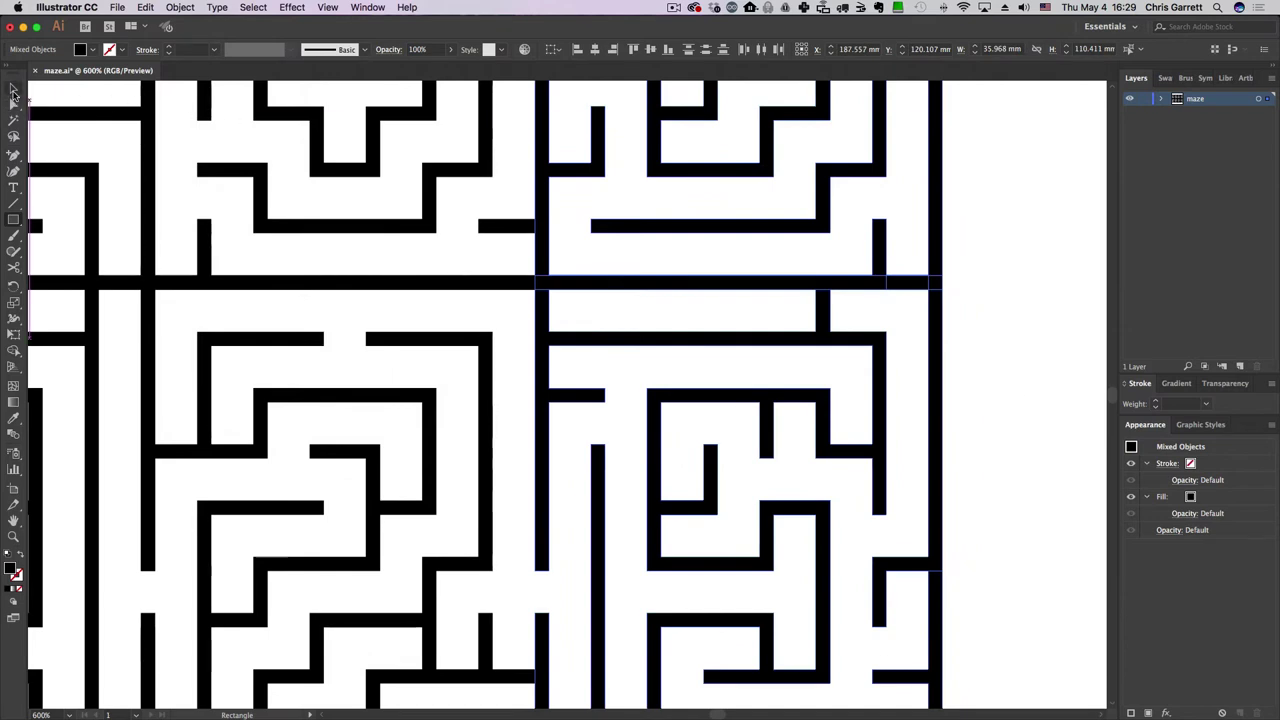
pyautogui.doubleClick(901, 290)
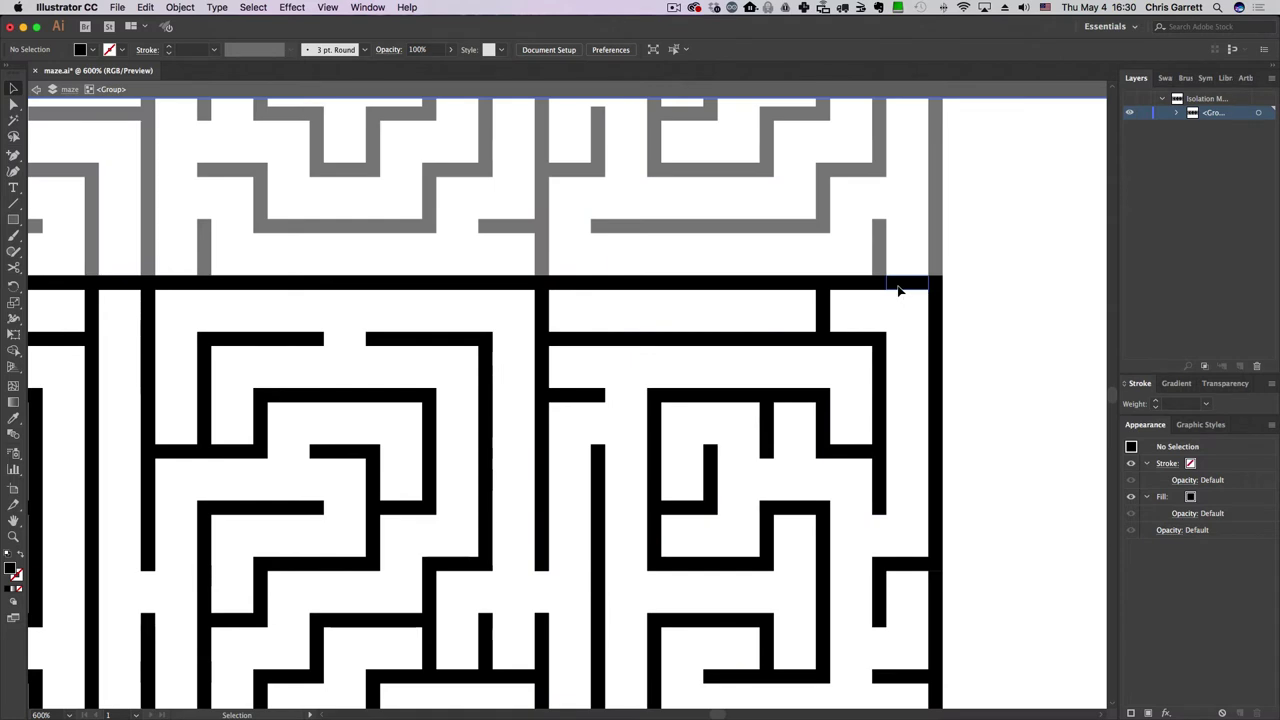
pyautogui.doubleClick(899, 290)
pyautogui.press('Delete')
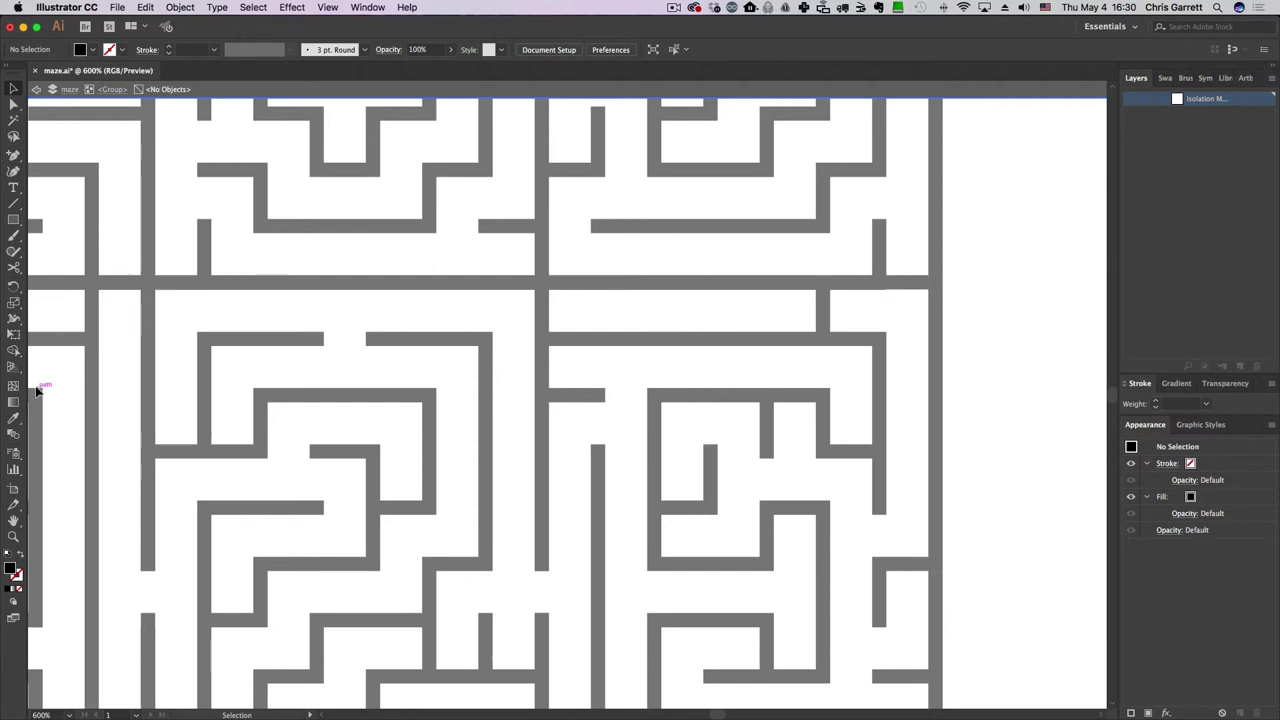
# Step: Draw another small rectangle over the gap area and apply Divide Objects Below
pyautogui.click(13, 219)
pyautogui.moveTo(886, 270); pyautogui.dragTo(929, 295)
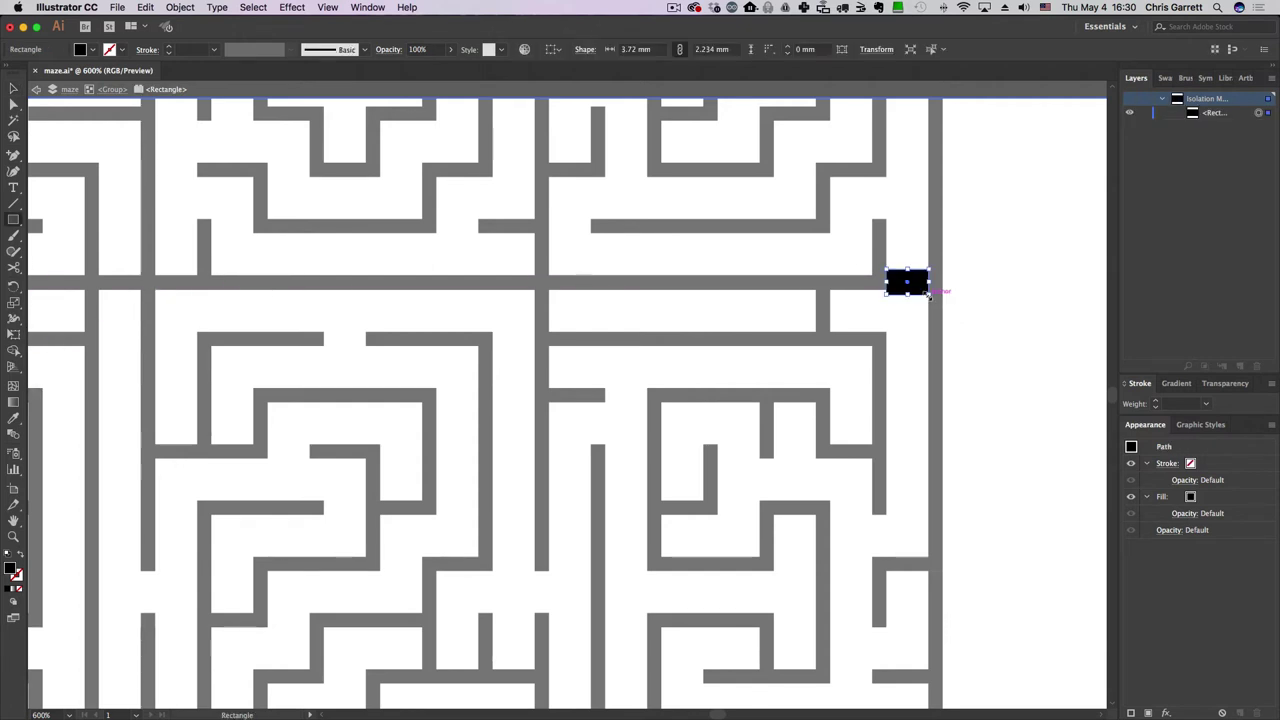
pyautogui.click(192, 14)
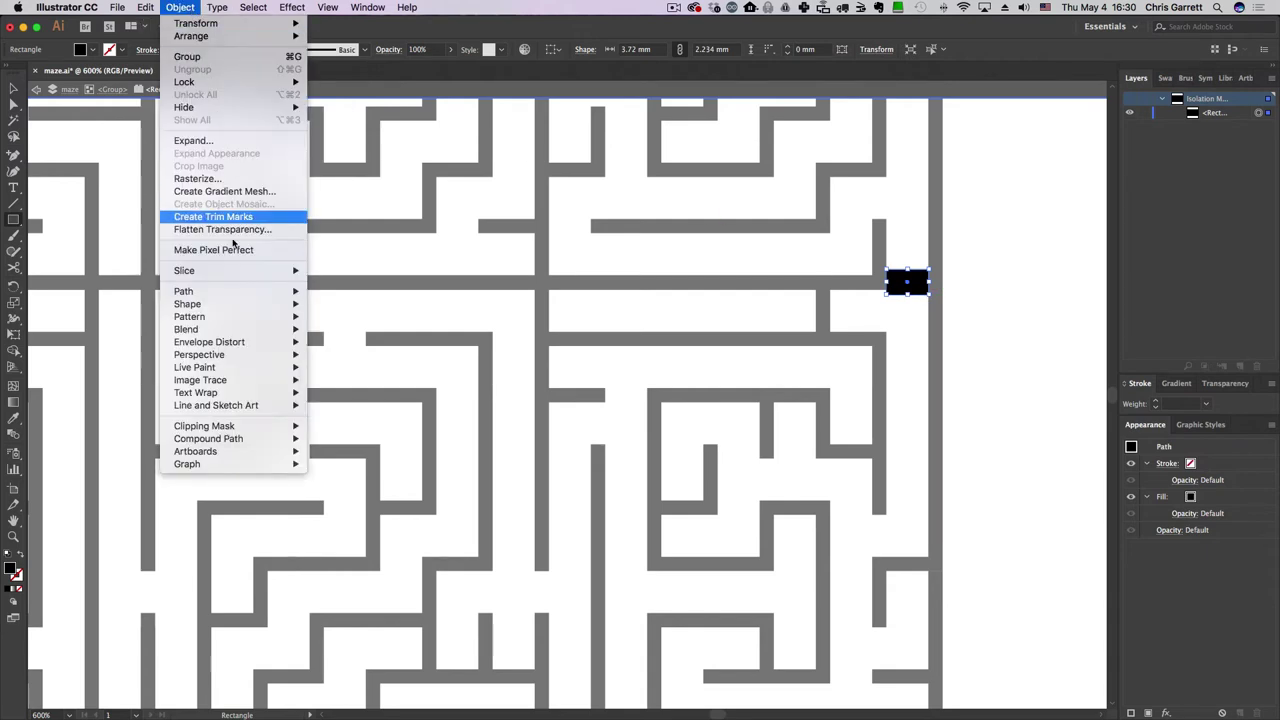
pyautogui.moveTo(229, 291)
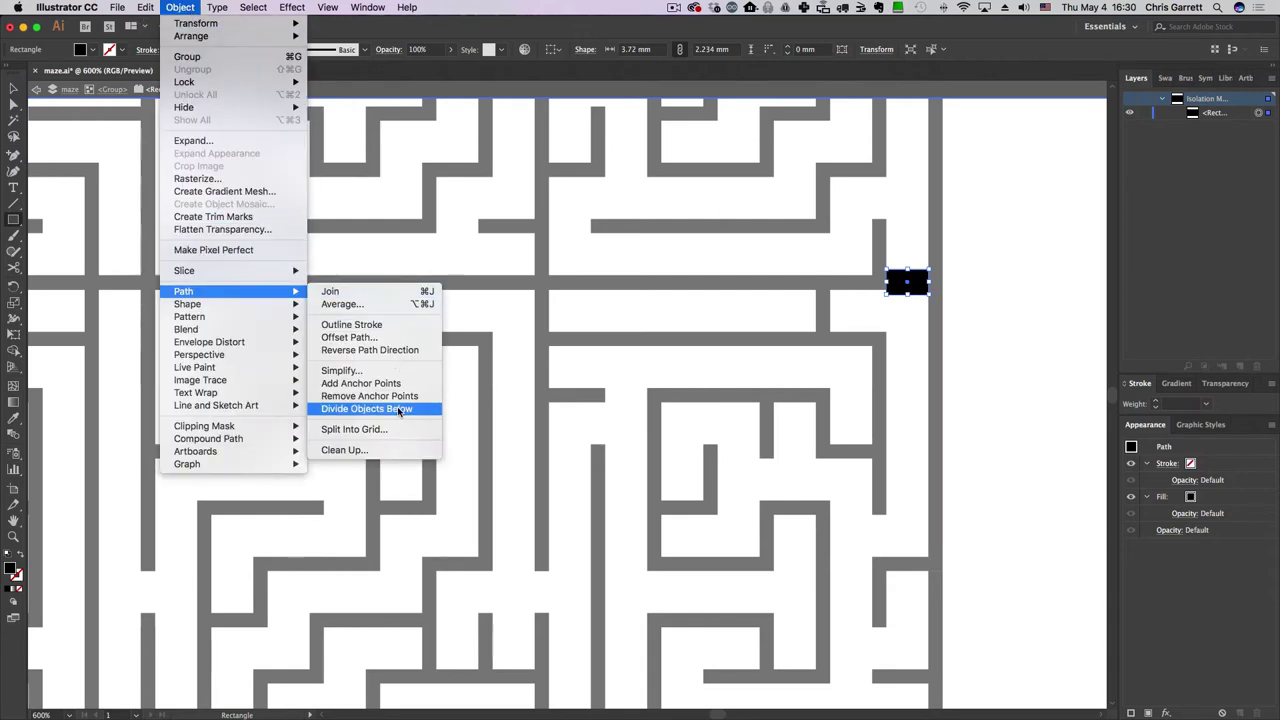
pyautogui.click(366, 408)
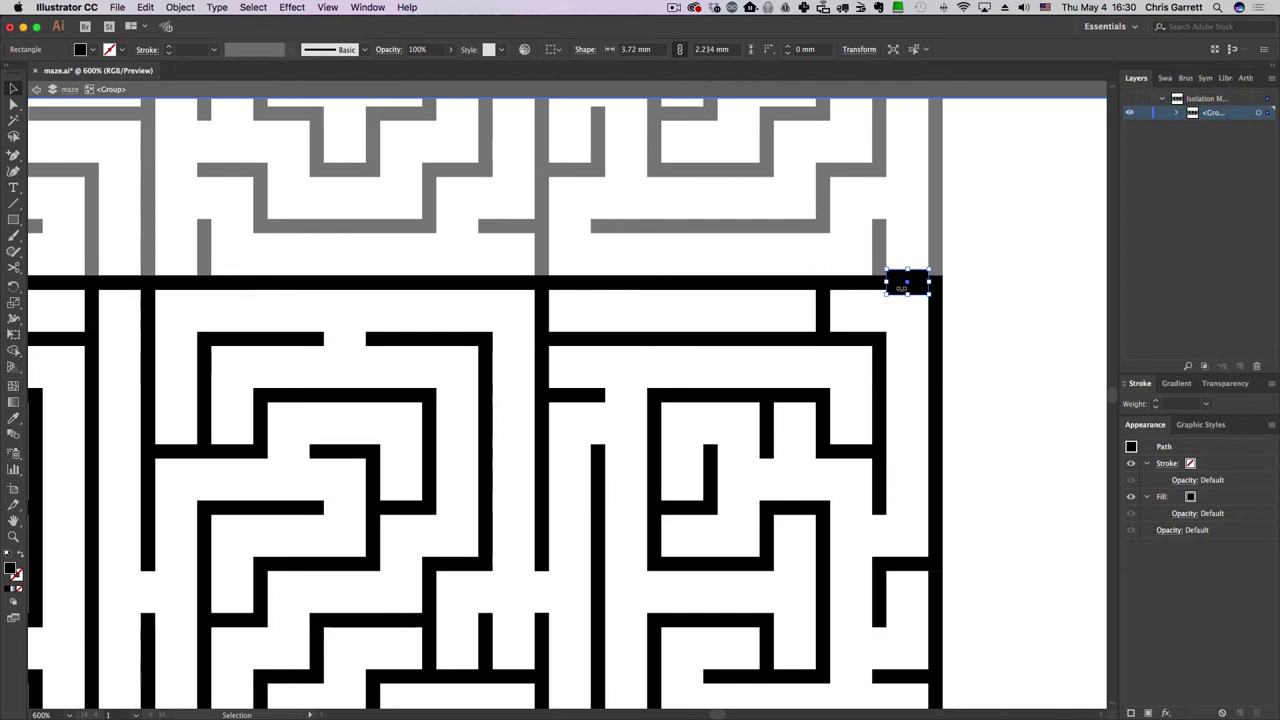
pyautogui.click(181, 8)
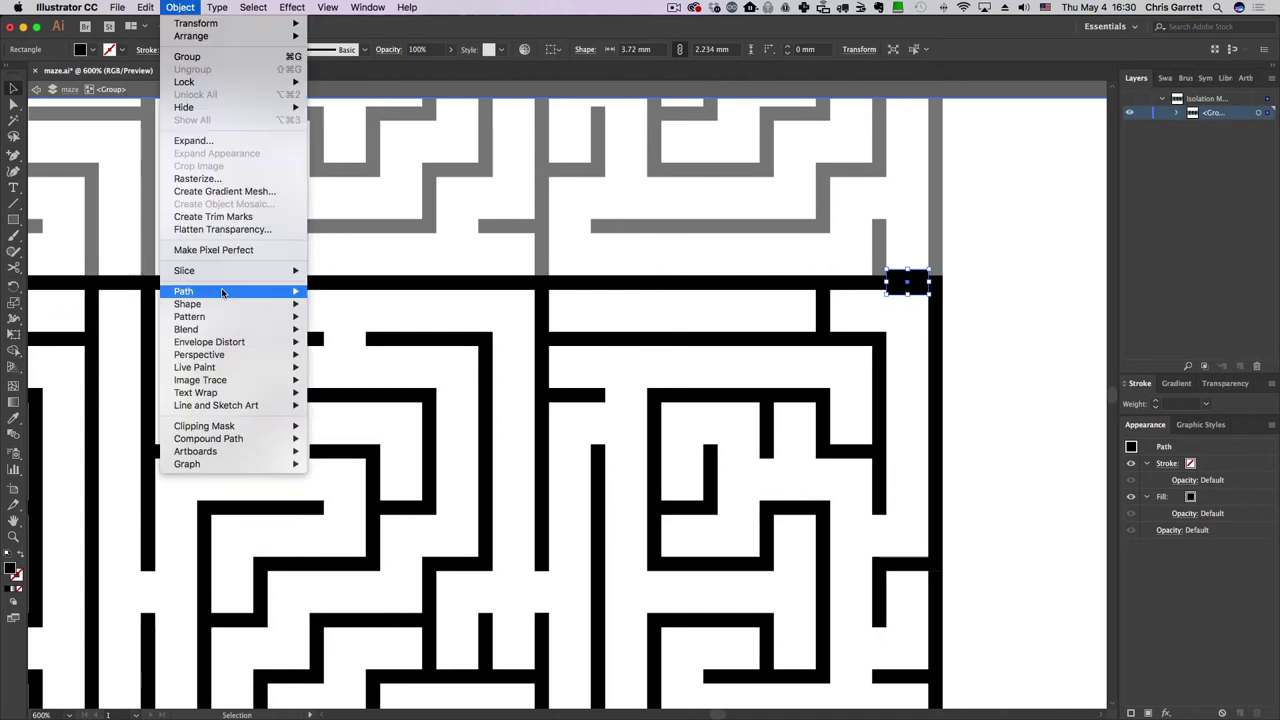
pyautogui.moveTo(184, 291)
pyautogui.click(369, 408)
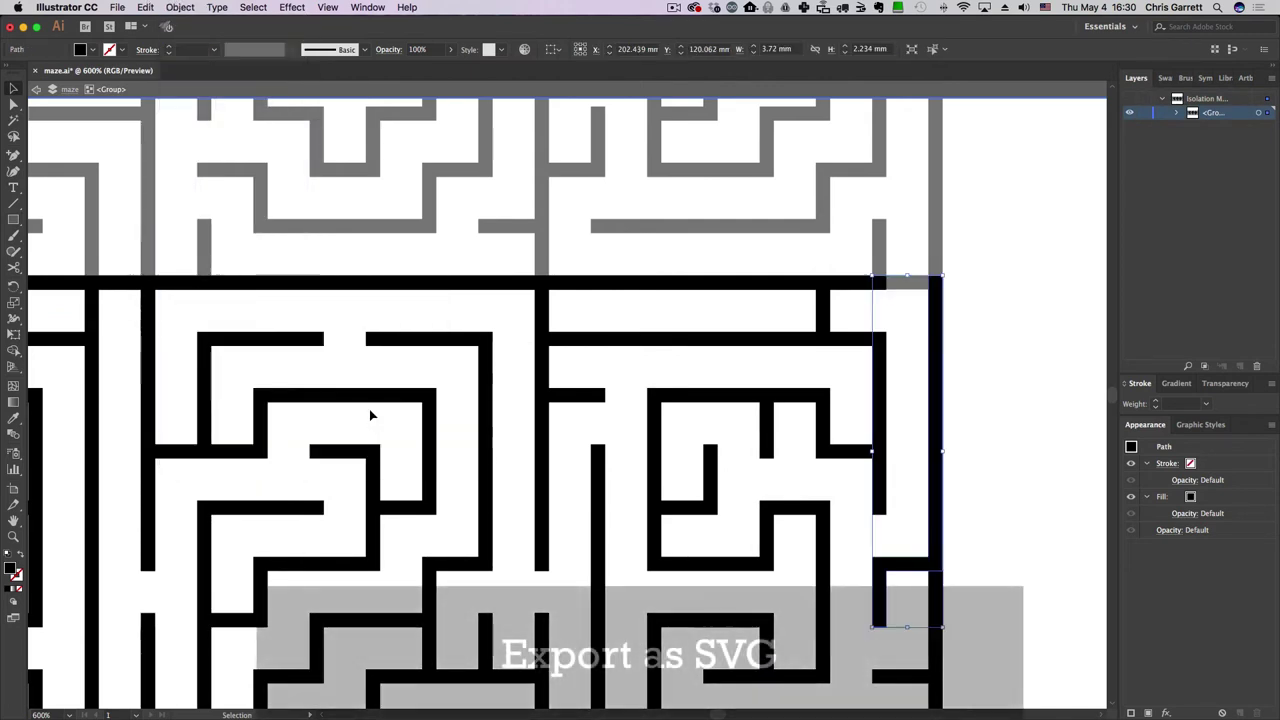
# Step: Delete the tall leftover path and the small stray piece near the top right
pyautogui.press('Delete')
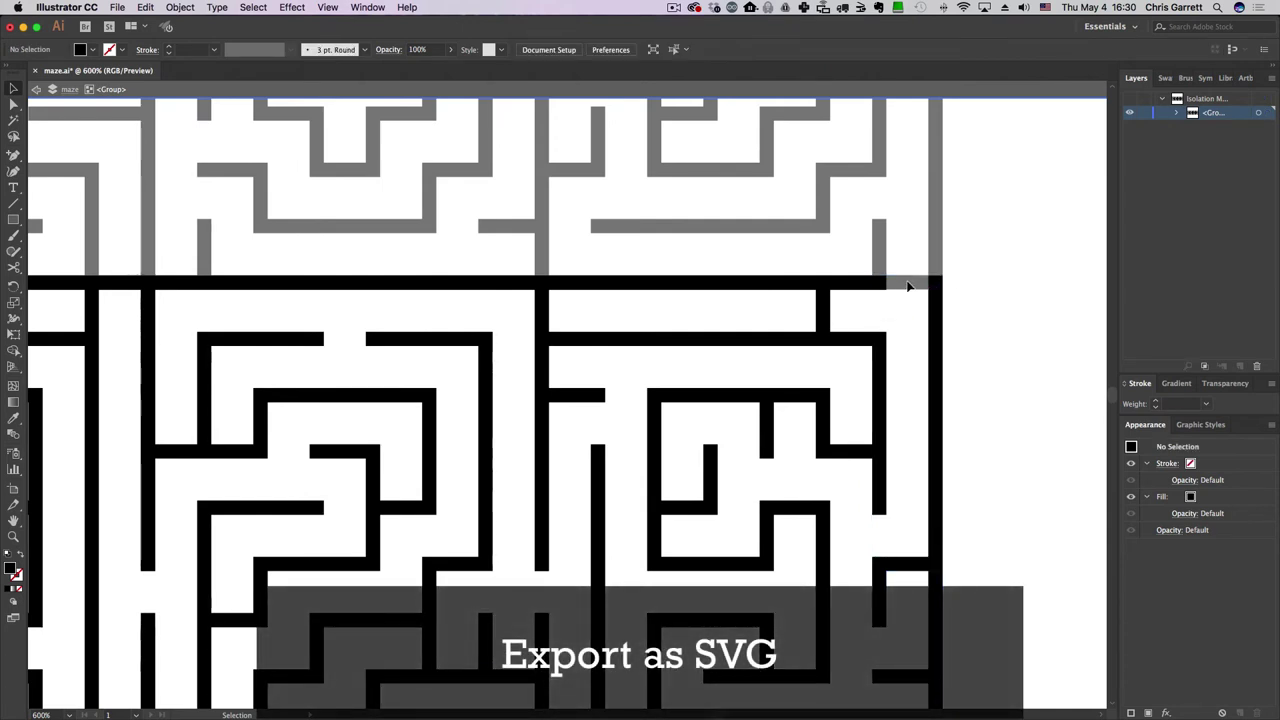
pyautogui.press('Escape')
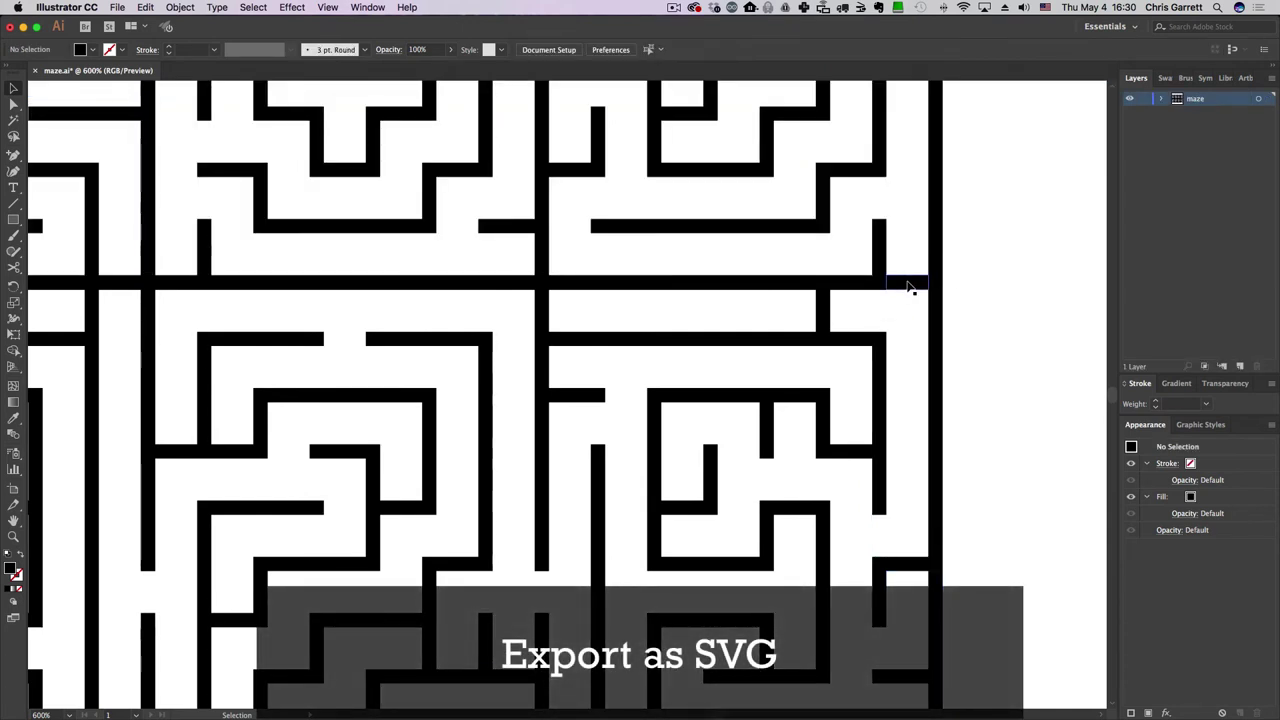
pyautogui.doubleClick(907, 283)
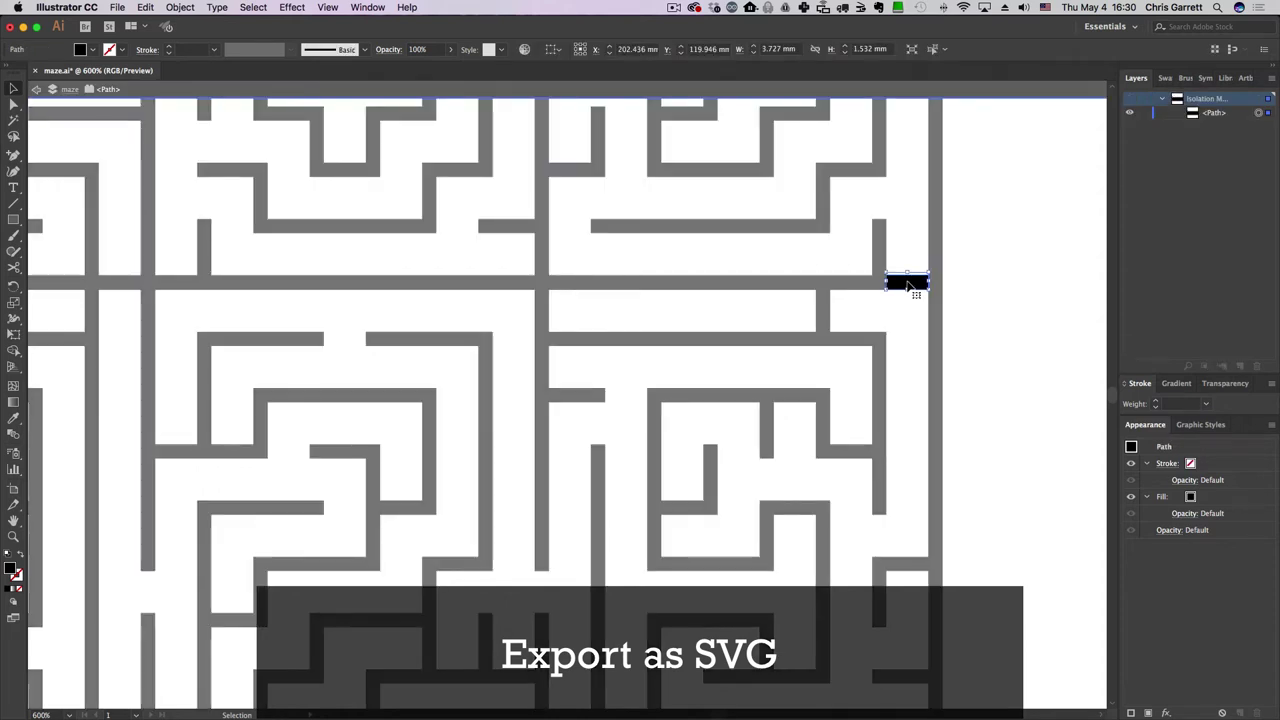
pyautogui.press('Delete')
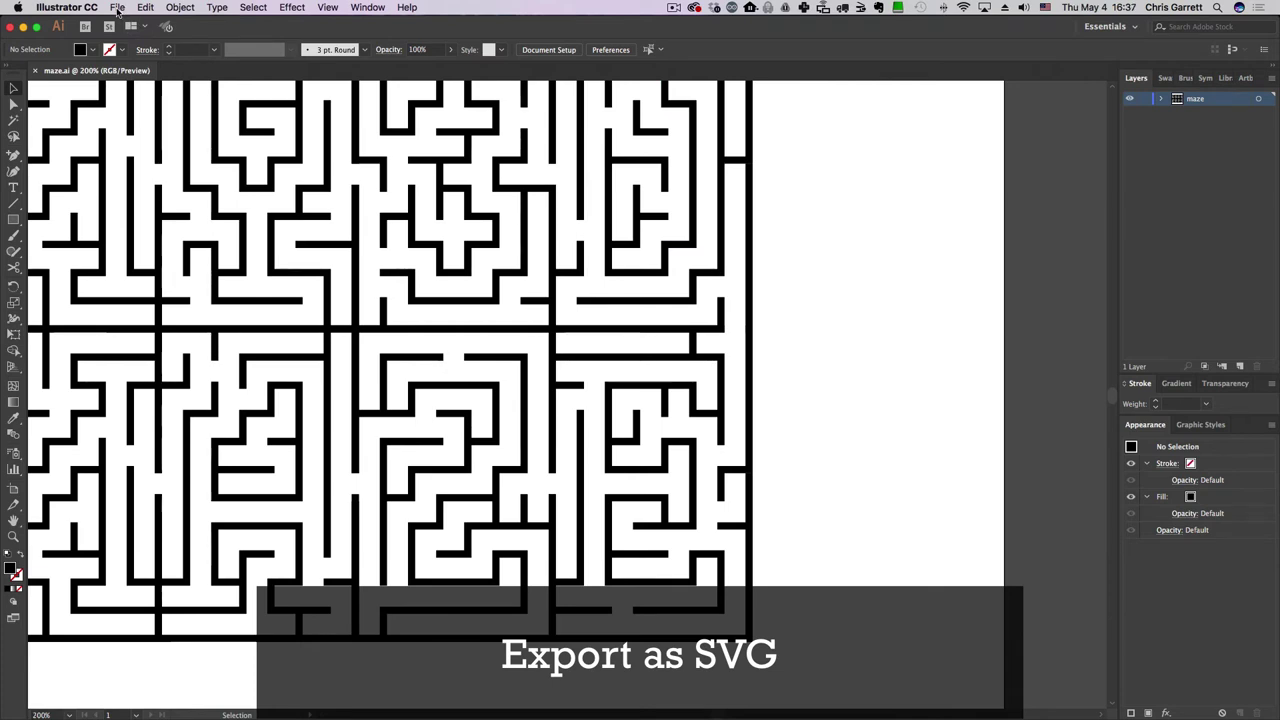
# Step: Select the whole maze and export it as maze.svg in SVG format, accepting the SVG options
pyautogui.press('super+minus')
pyautogui.press('super+a')
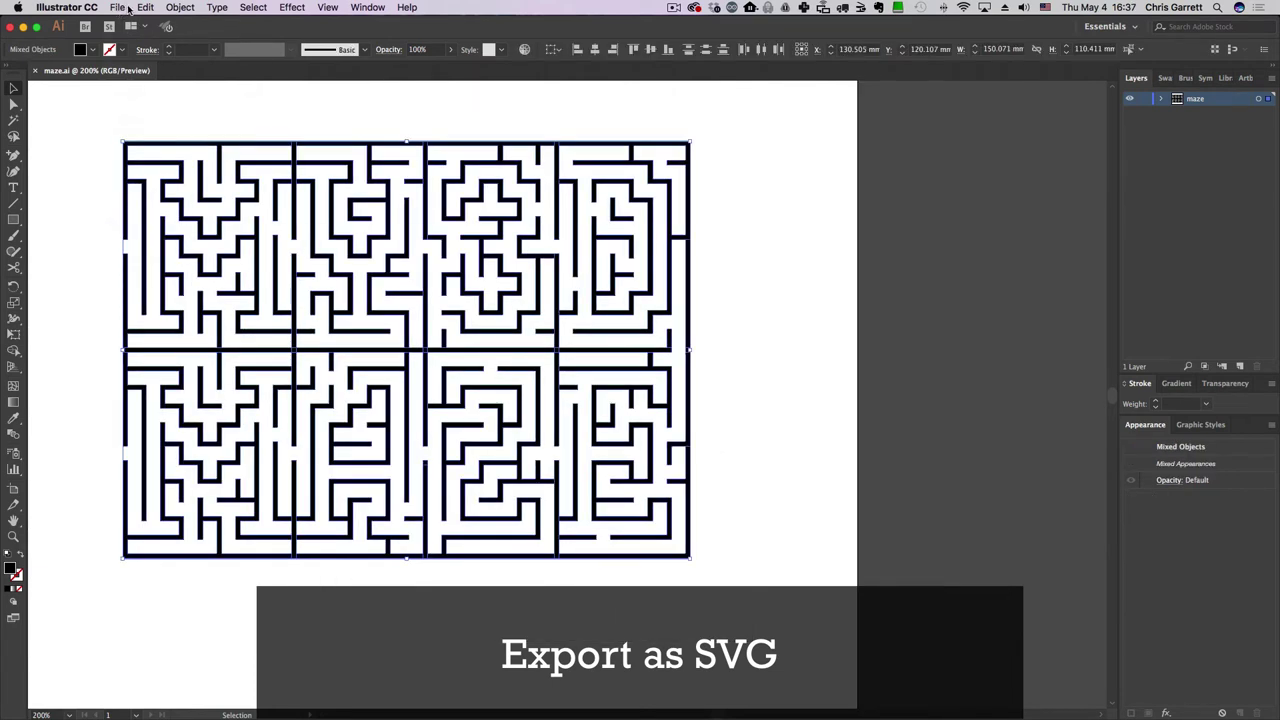
pyautogui.click(118, 7)
pyautogui.click(330, 240)
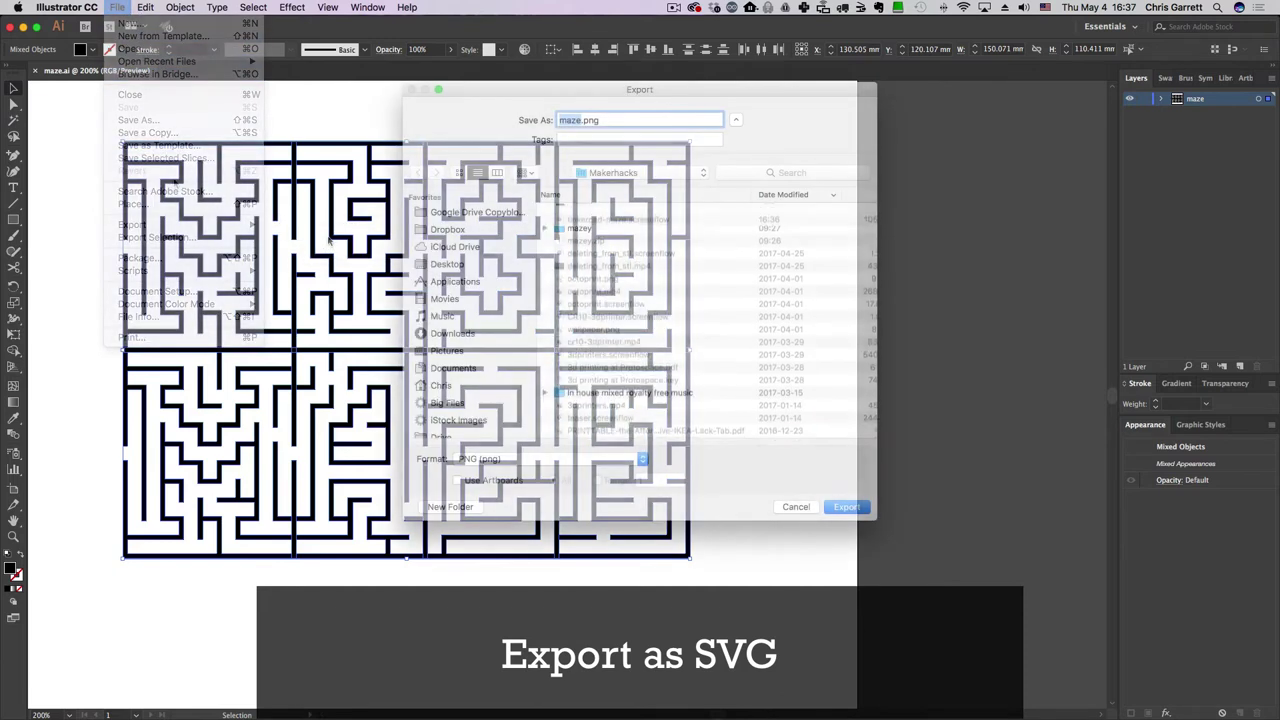
pyautogui.click(530, 460)
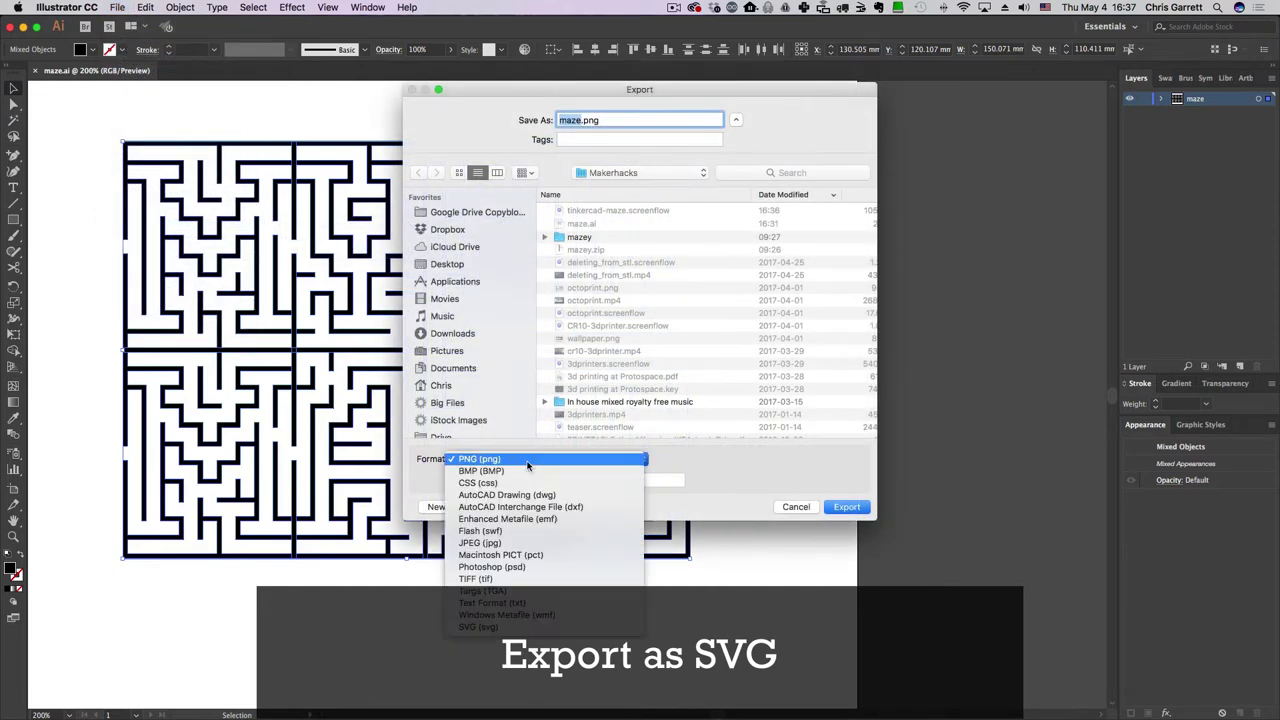
pyautogui.click(503, 627)
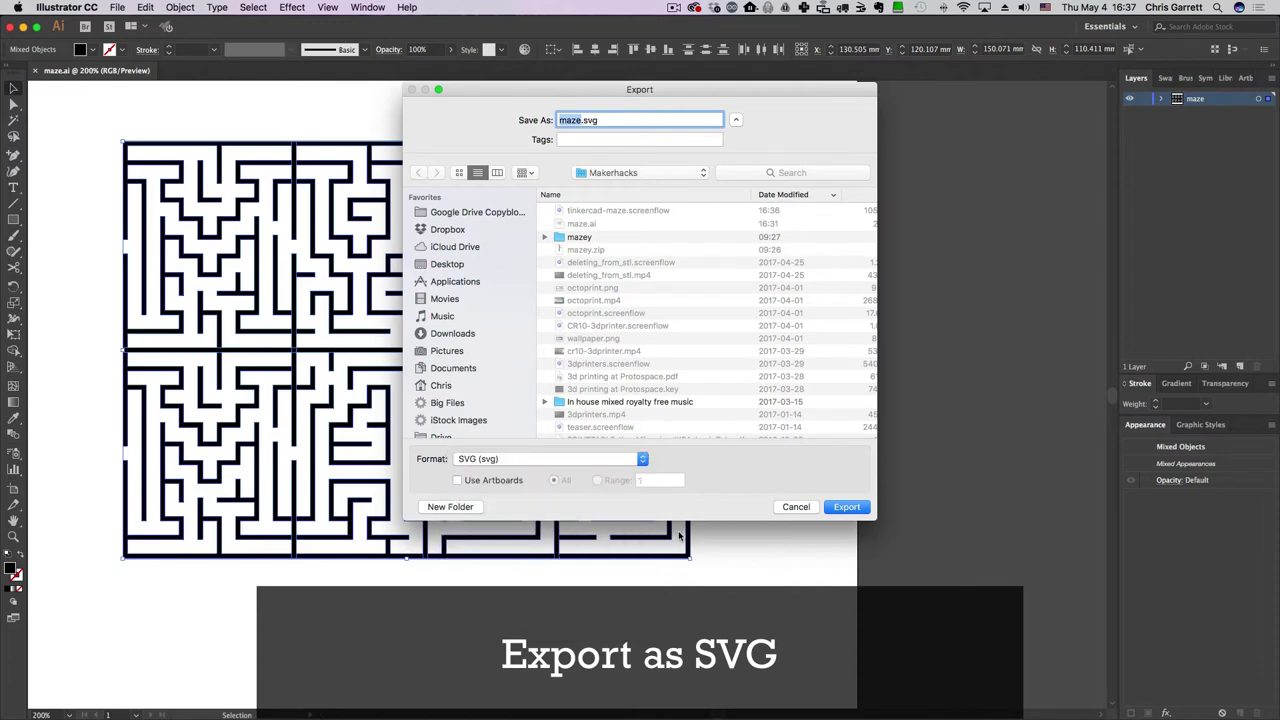
pyautogui.click(846, 510)
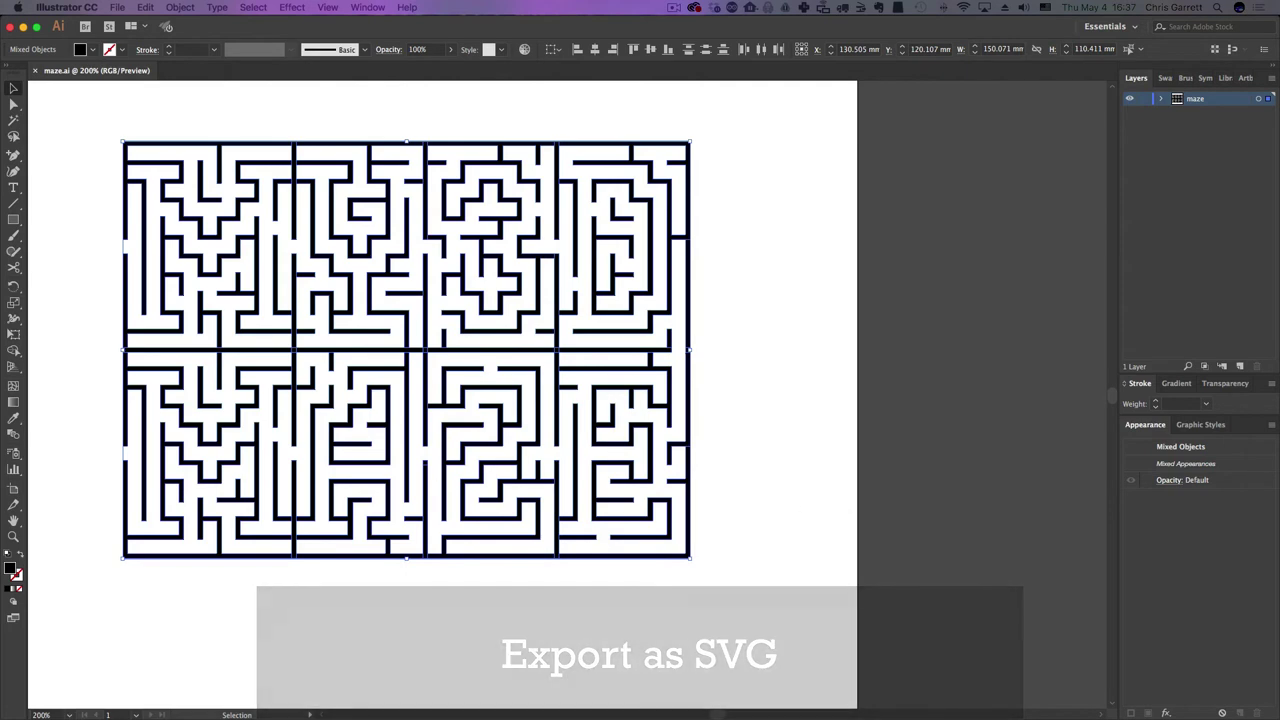
pyautogui.moveTo(636, 298); pyautogui.dragTo(937, 293)
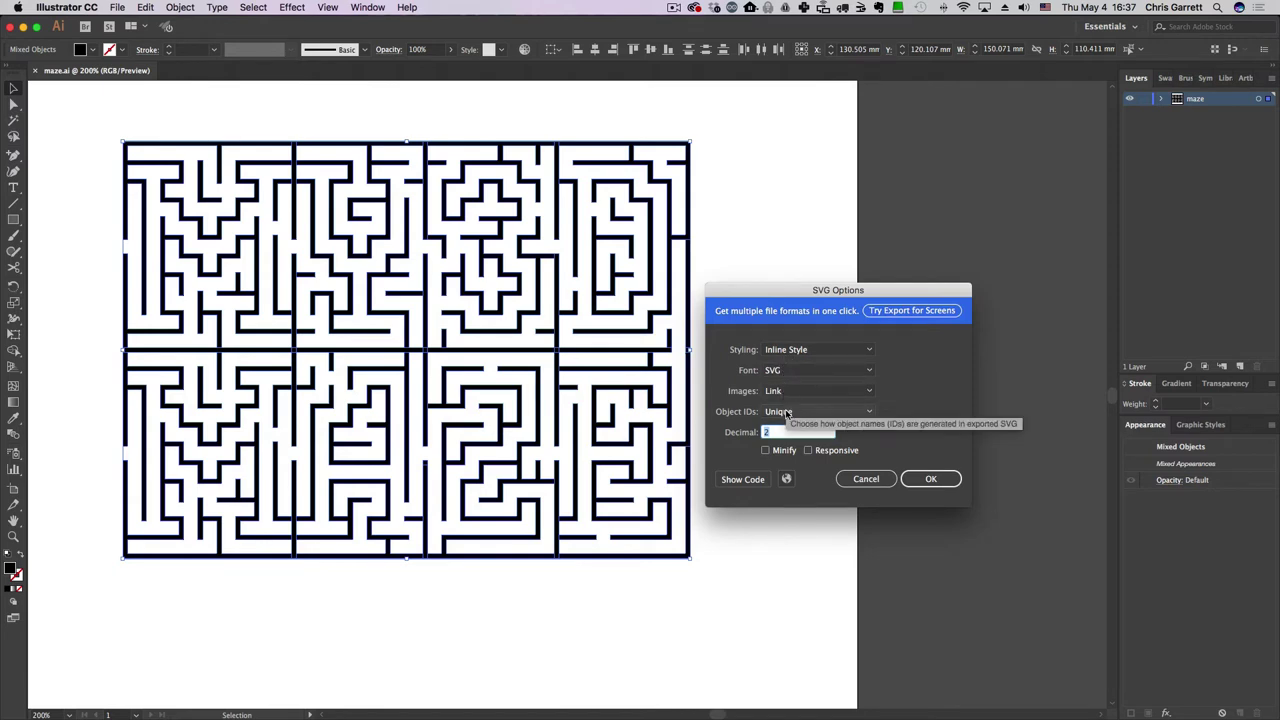
pyautogui.click(920, 480)
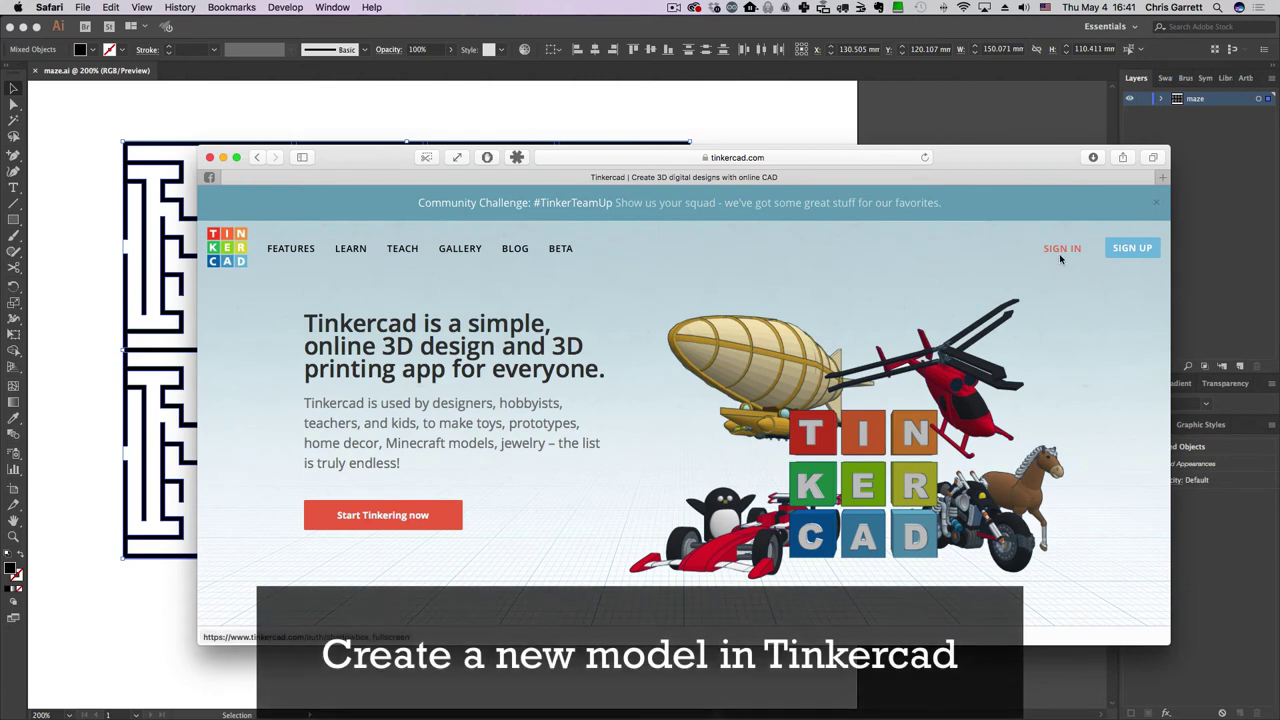
# Step: Sign in to Tinkercad with the account e-mail
pyautogui.click(1061, 250)
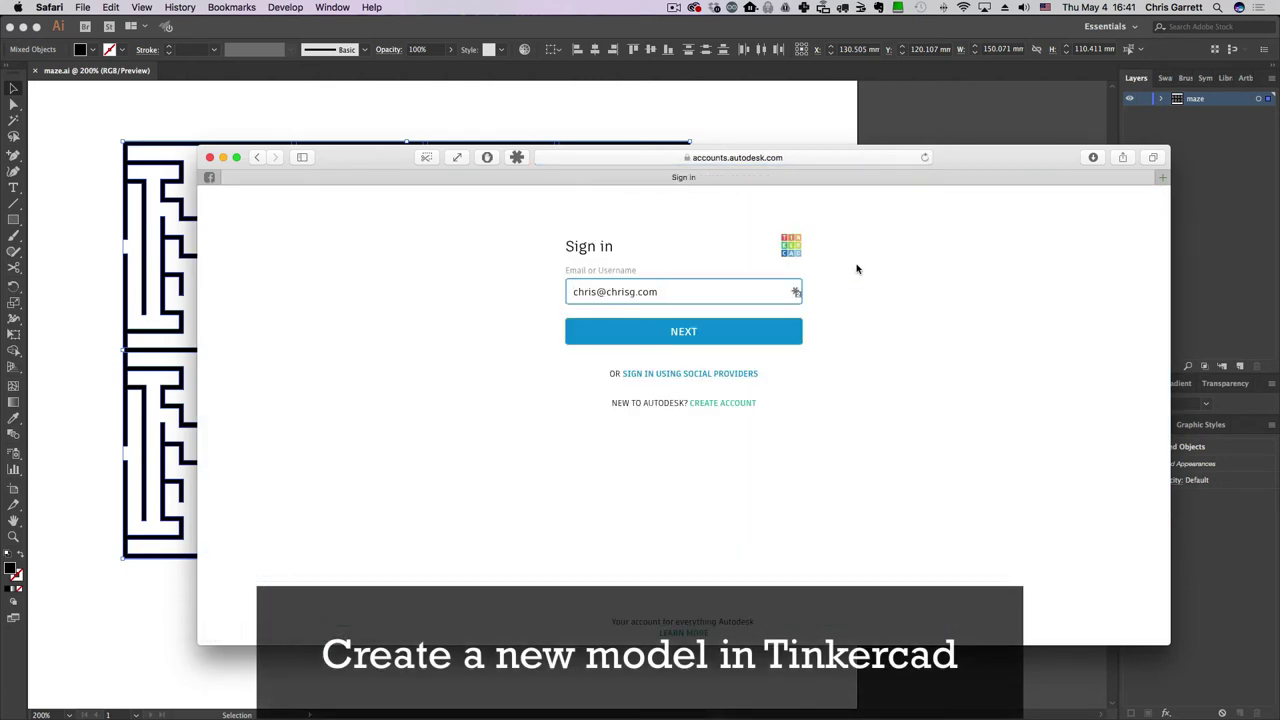
pyautogui.click(756, 325)
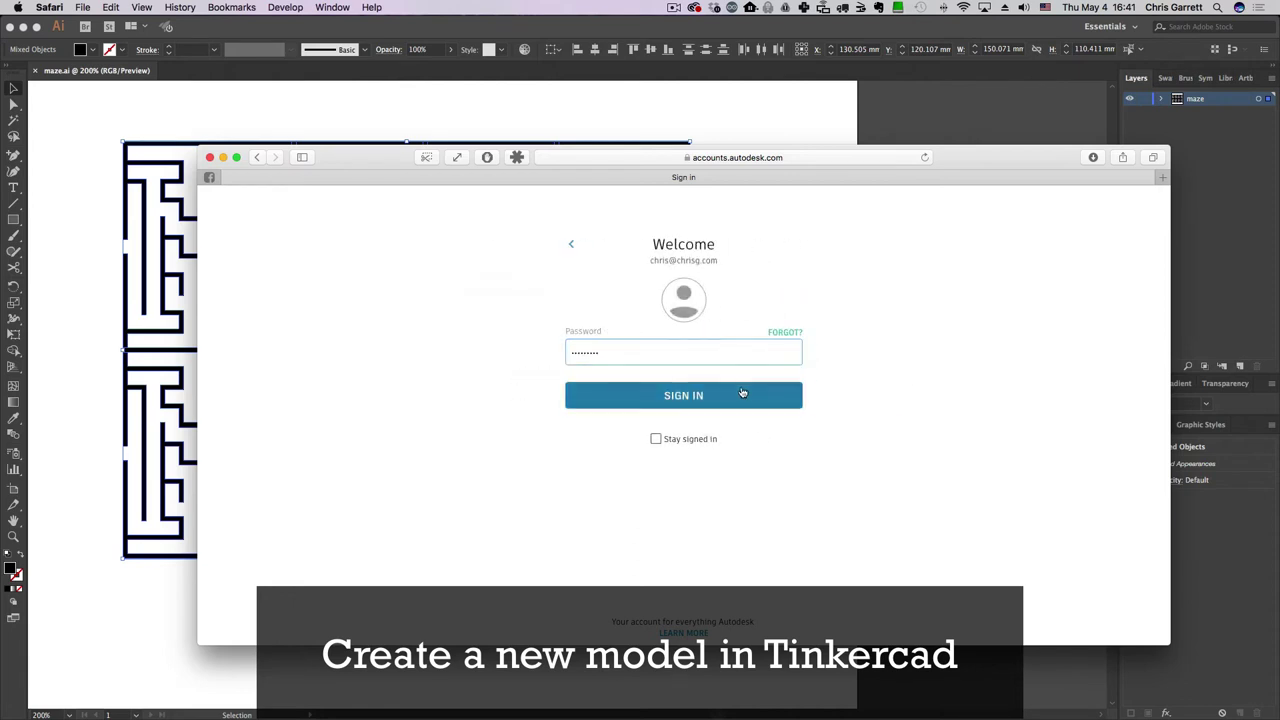
pyautogui.click(743, 395)
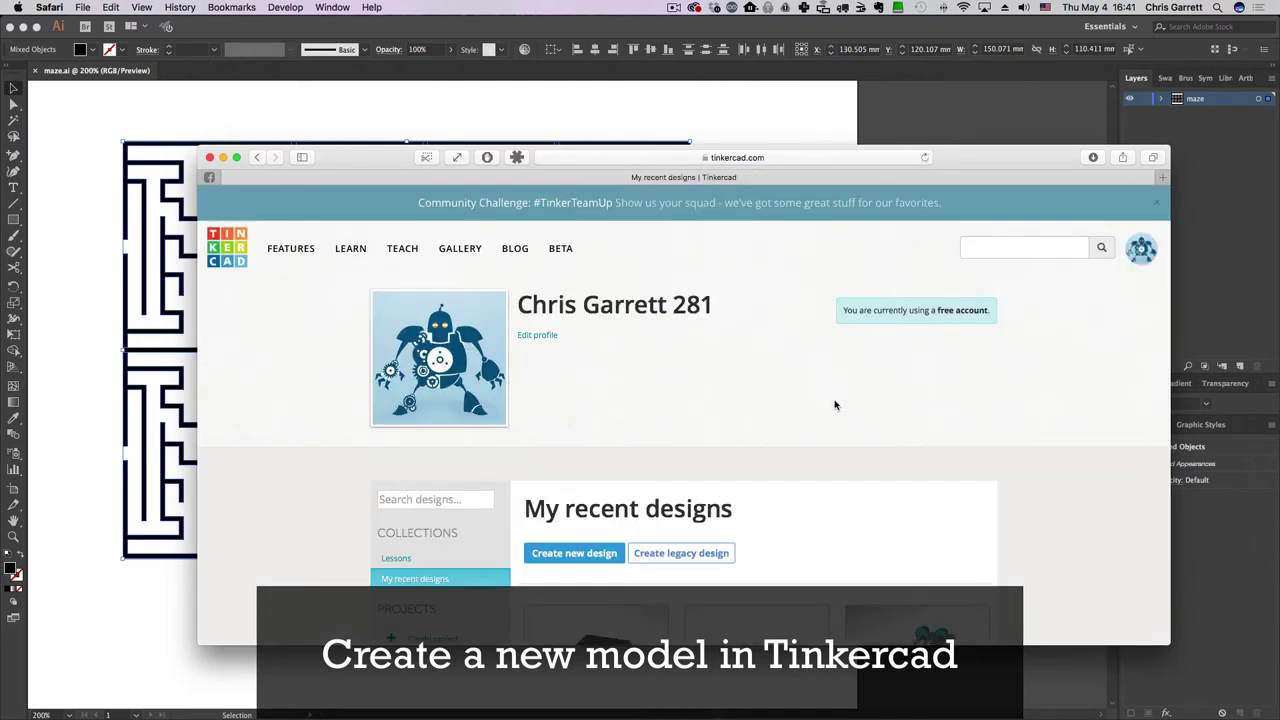
# Step: Create a new design and rename it to 'maze'
pyautogui.click(566, 552)
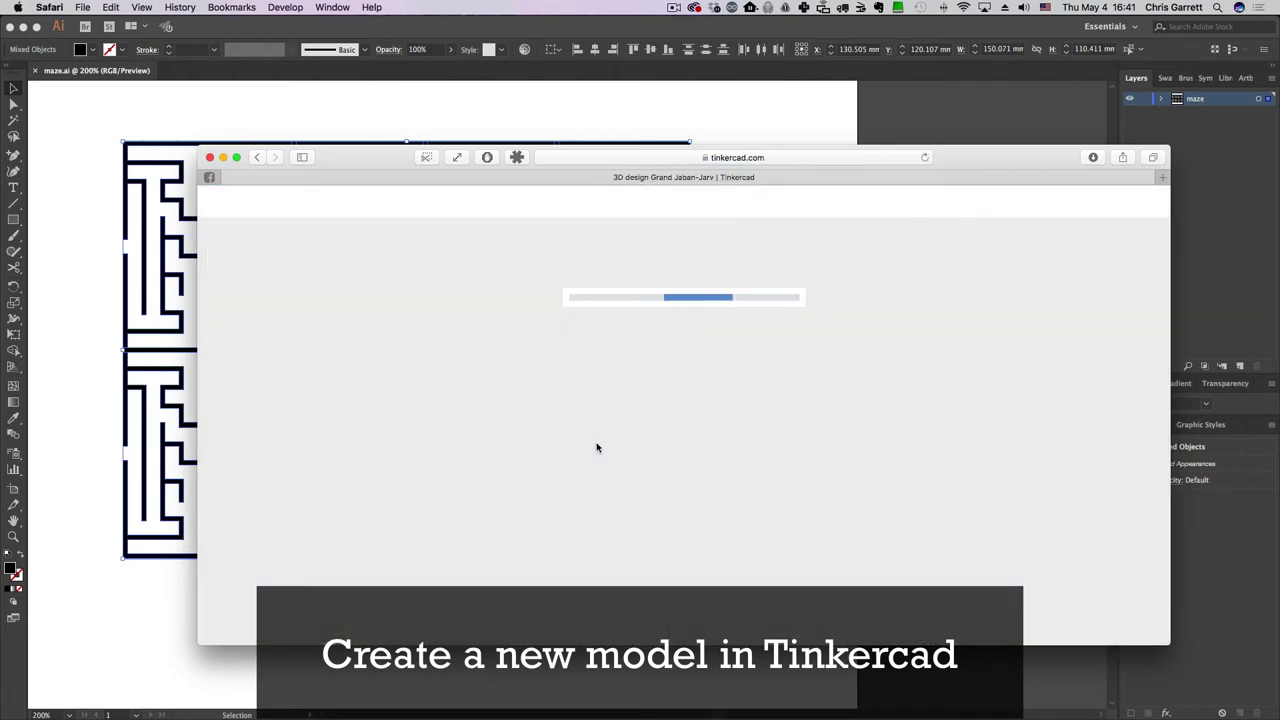
pyautogui.click(369, 203)
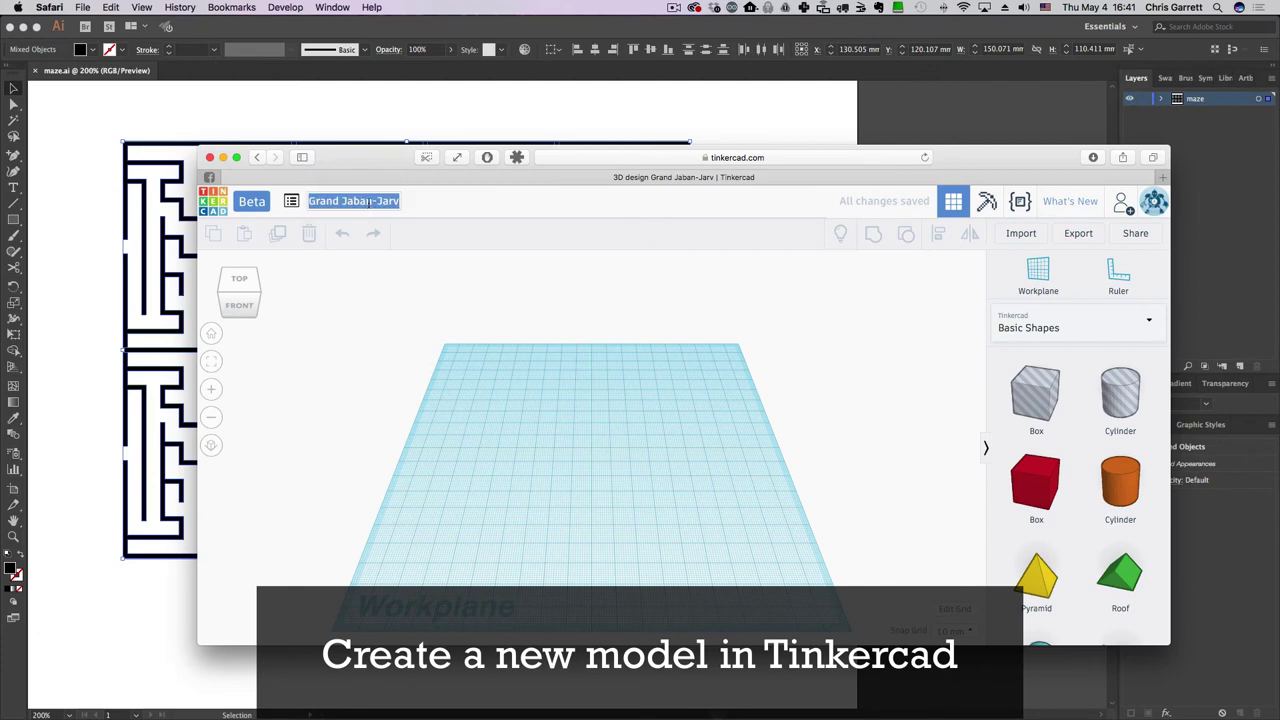
pyautogui.write('maze')
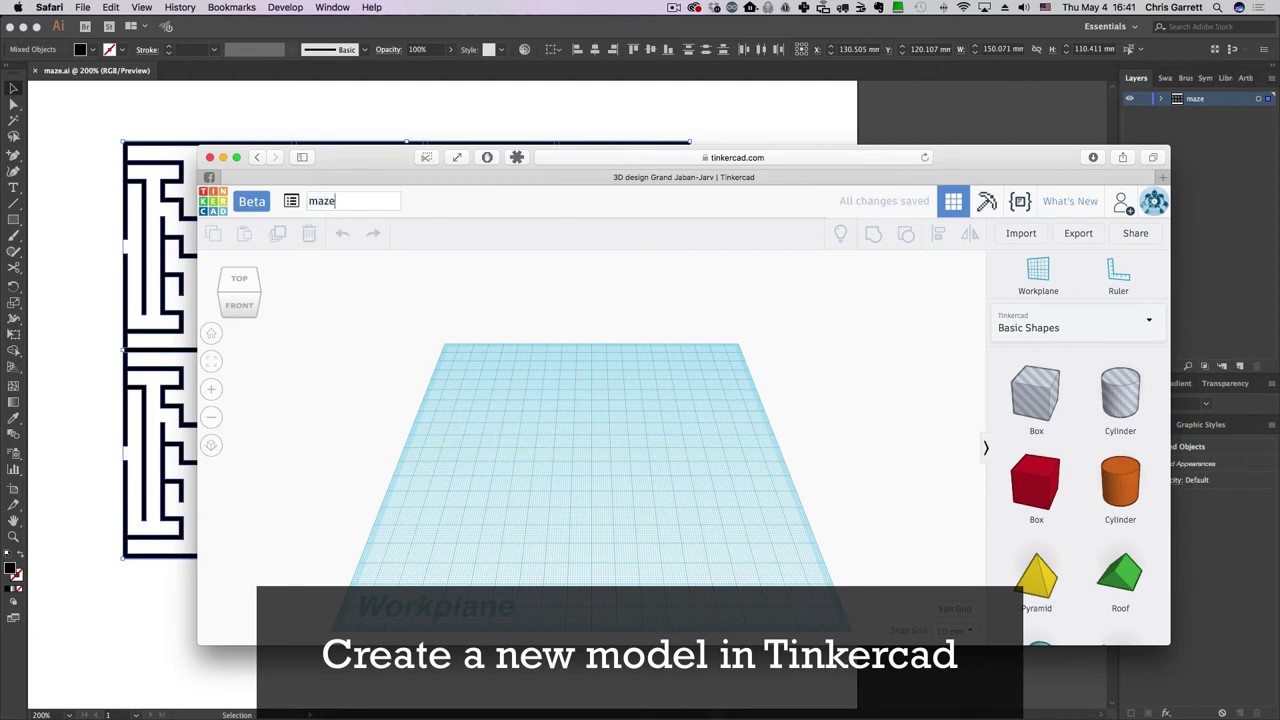
pyautogui.press('Return')
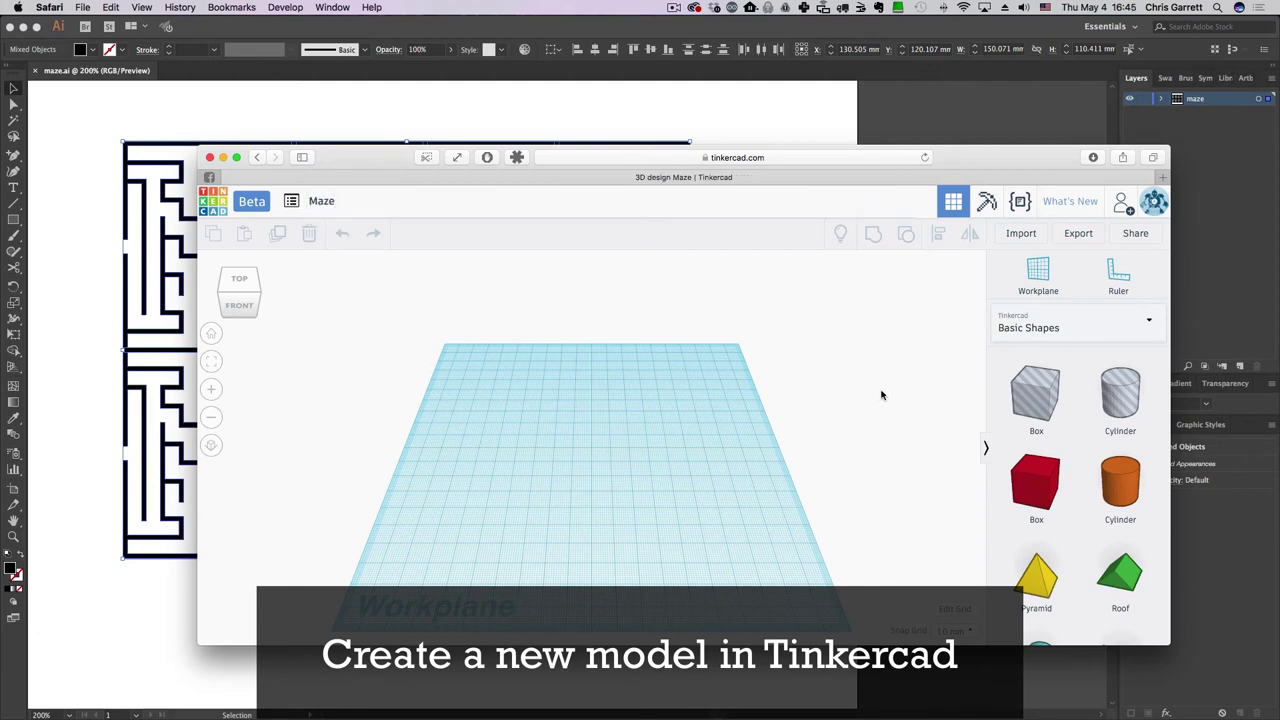
# Step: Place a red box on the workplane and resize it into a flat slab
pyautogui.moveTo(1040, 475); pyautogui.dragTo(551, 462)
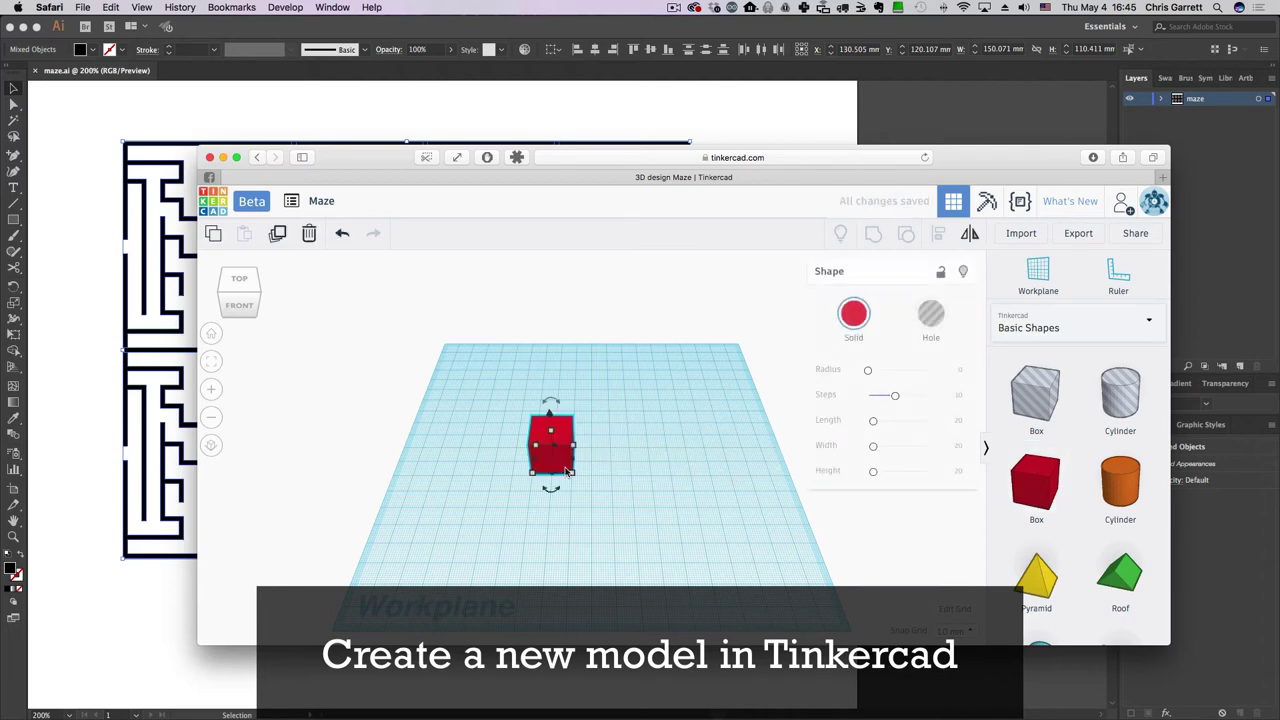
pyautogui.moveTo(566, 470)
pyautogui.mouseDown()
pyautogui.moveTo(760, 548)
pyautogui.moveTo(784, 595)
pyautogui.moveTo(820, 603)
pyautogui.mouseUp()
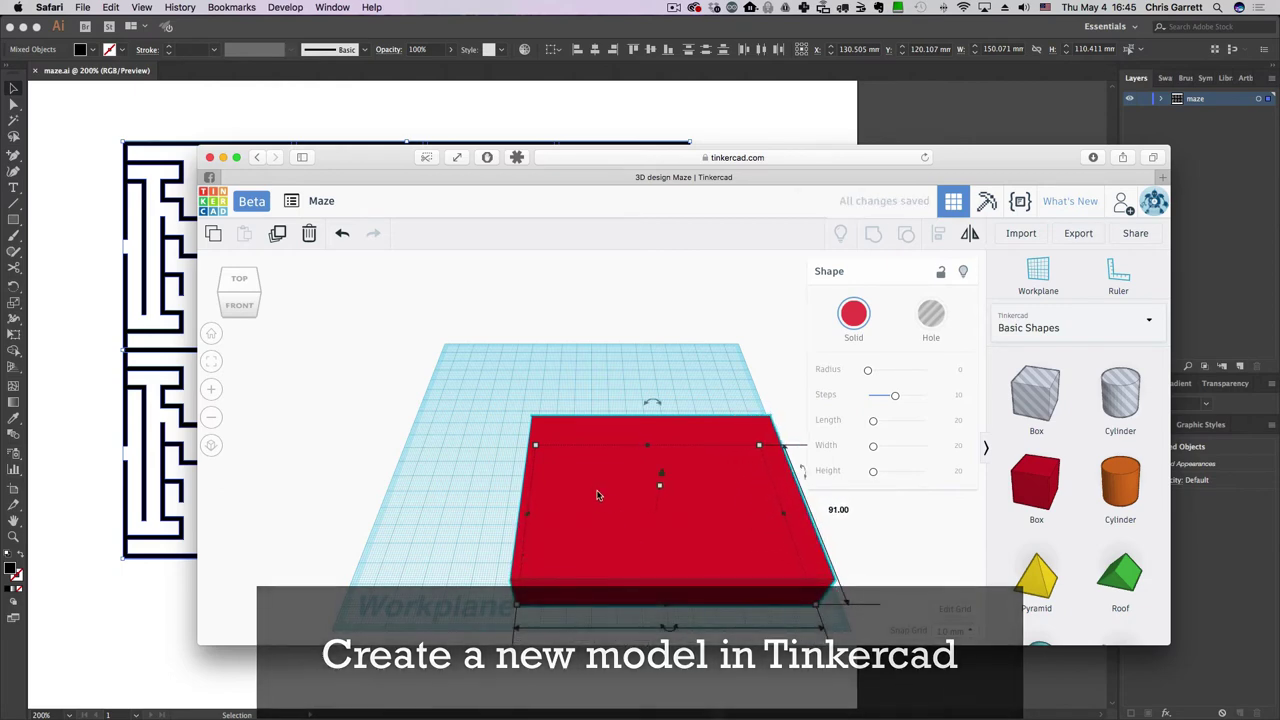
pyautogui.moveTo(535, 444)
pyautogui.mouseDown()
pyautogui.moveTo(475, 371)
pyautogui.moveTo(450, 369)
pyautogui.mouseUp()
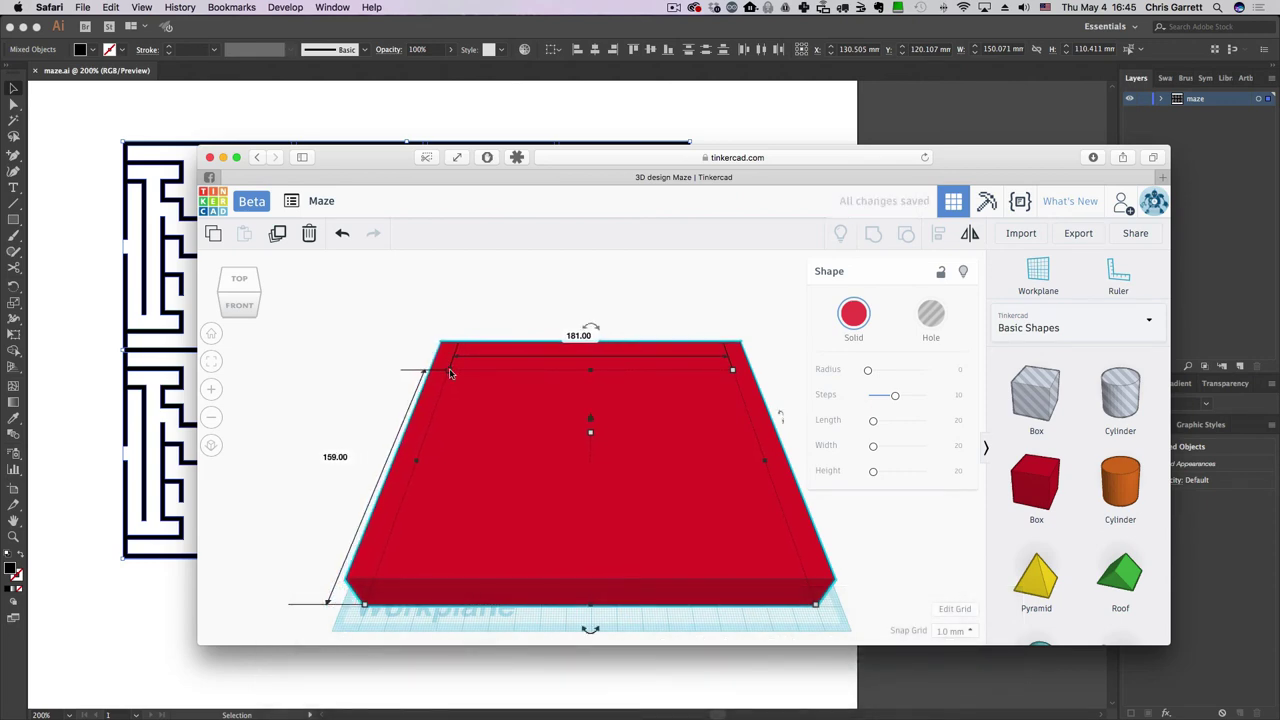
pyautogui.click(237, 282)
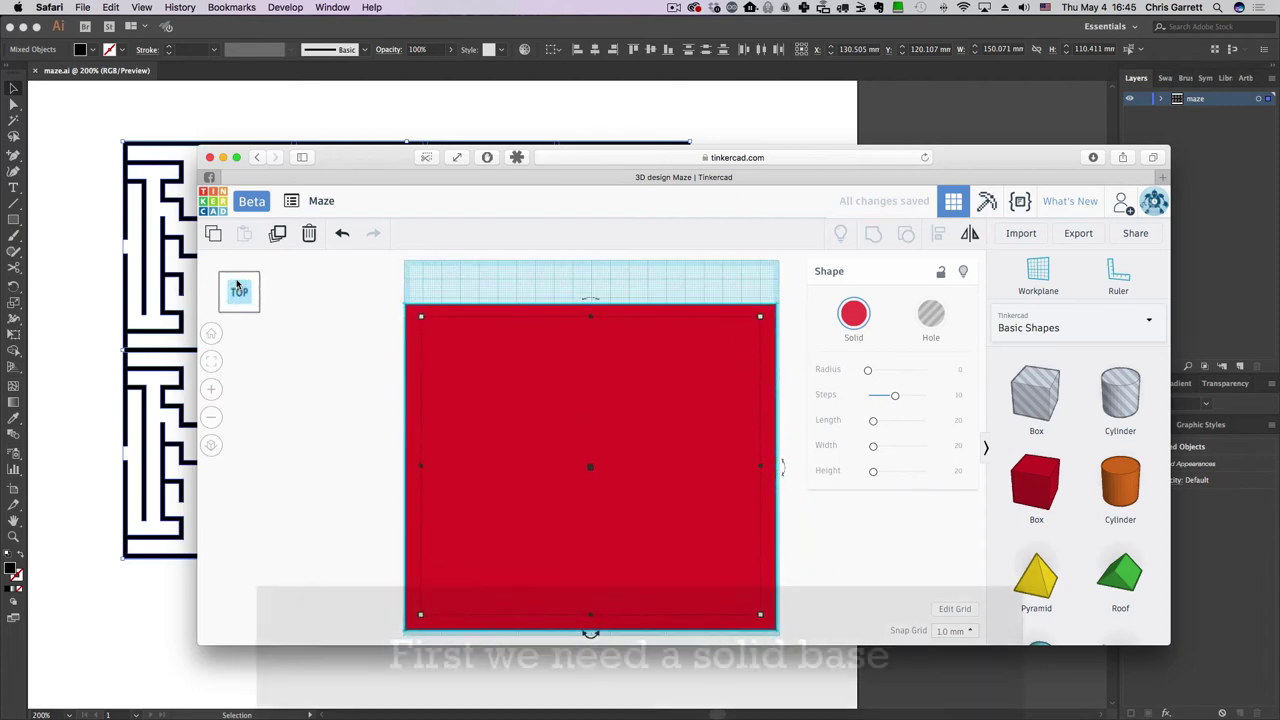
pyautogui.moveTo(429, 325); pyautogui.dragTo(436, 296)
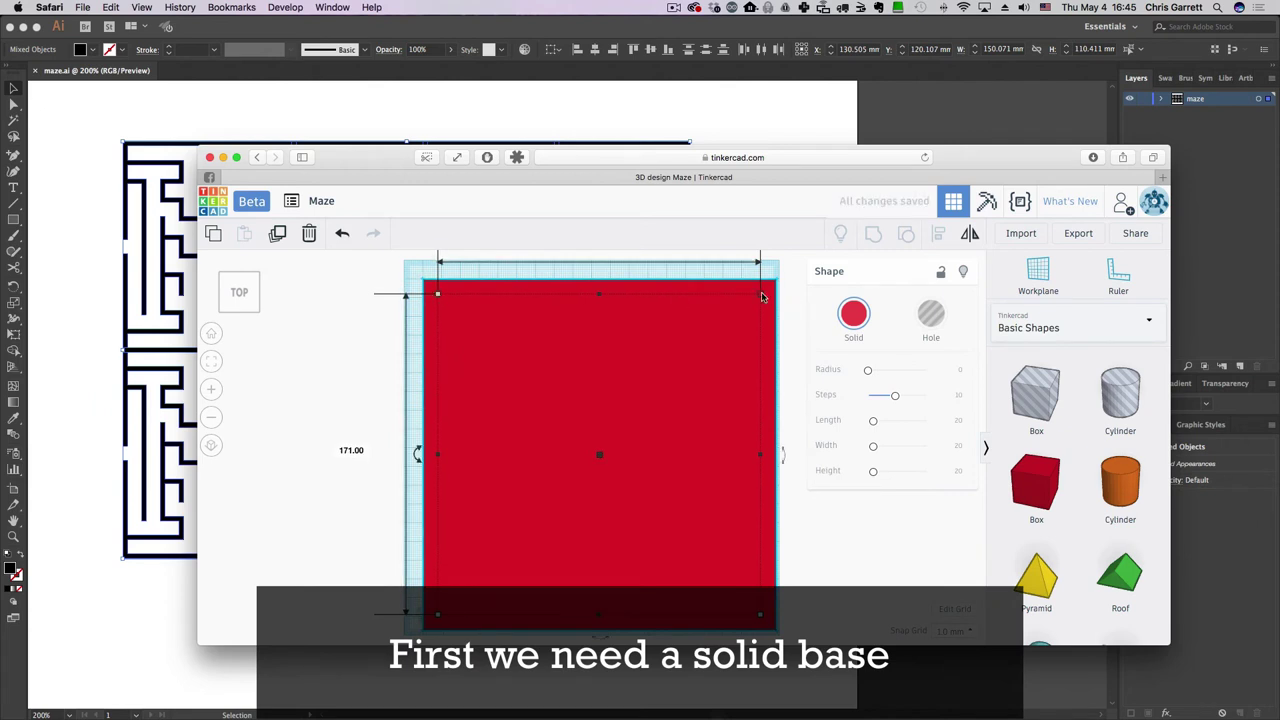
pyautogui.moveTo(762, 297); pyautogui.dragTo(746, 295)
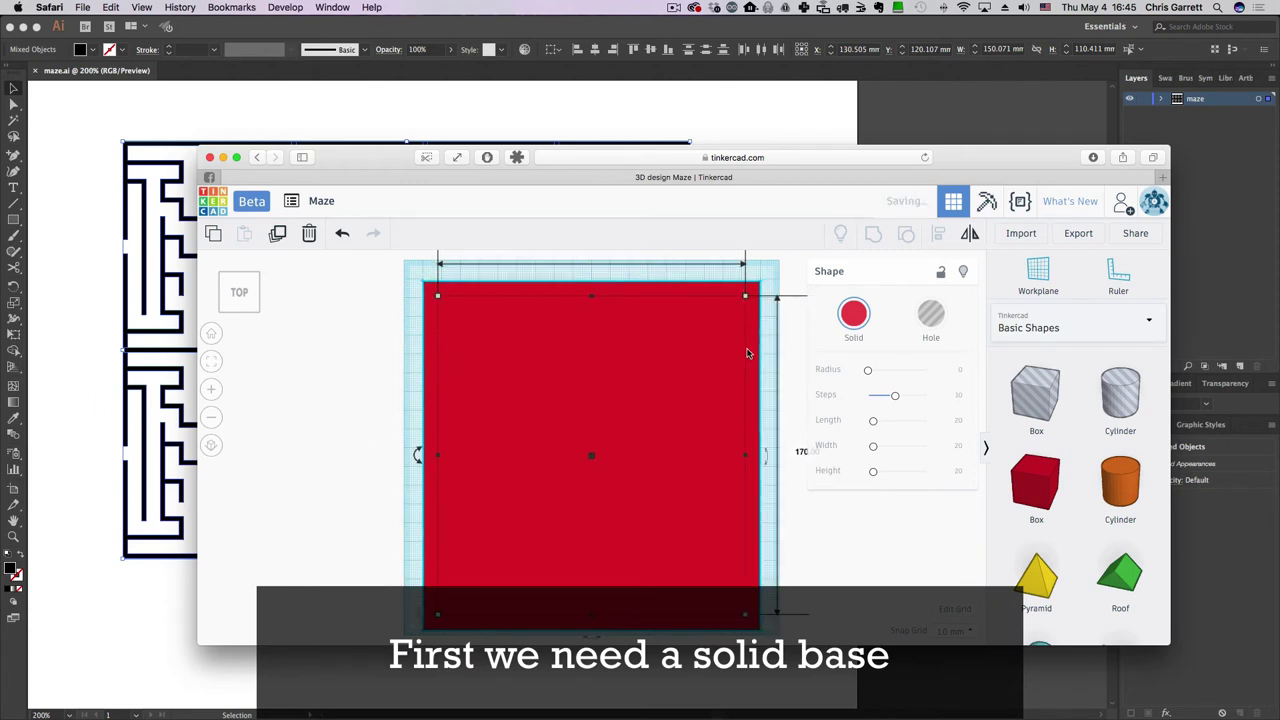
pyautogui.press('f')
pyautogui.scroll(-5, 742, 392)
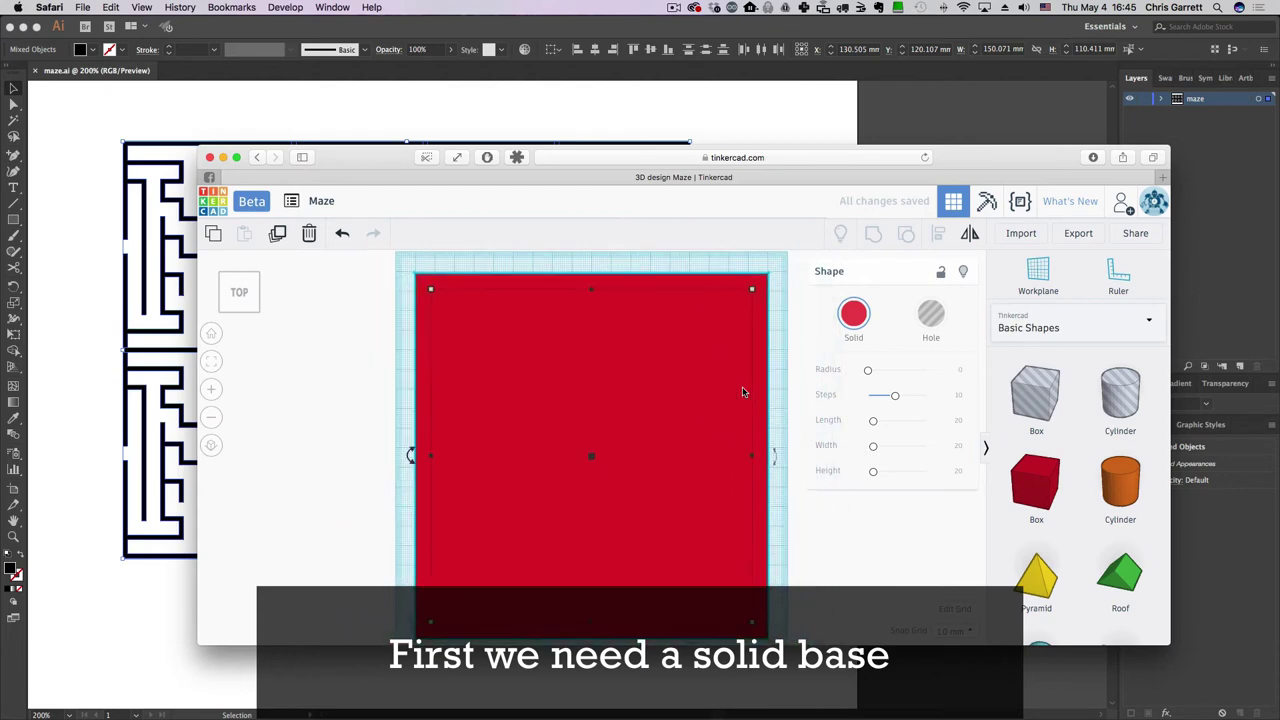
pyautogui.moveTo(592, 566); pyautogui.dragTo(594, 553)
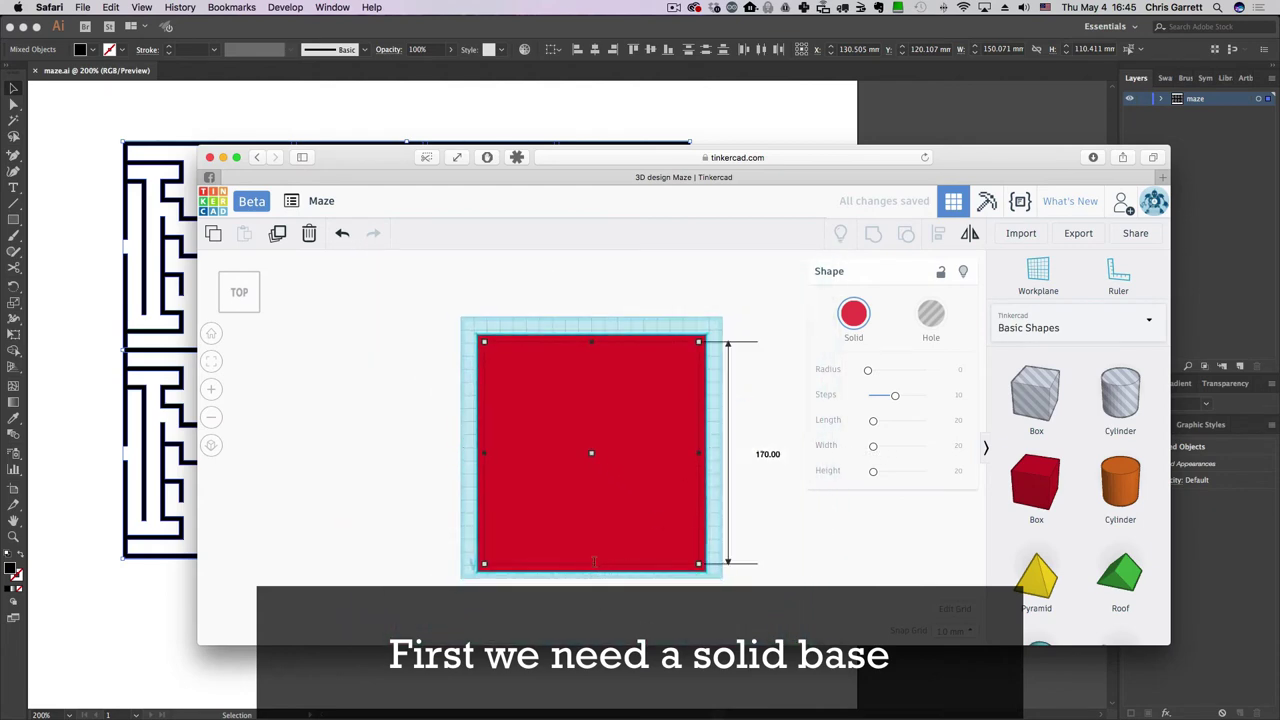
pyautogui.moveTo(239, 293)
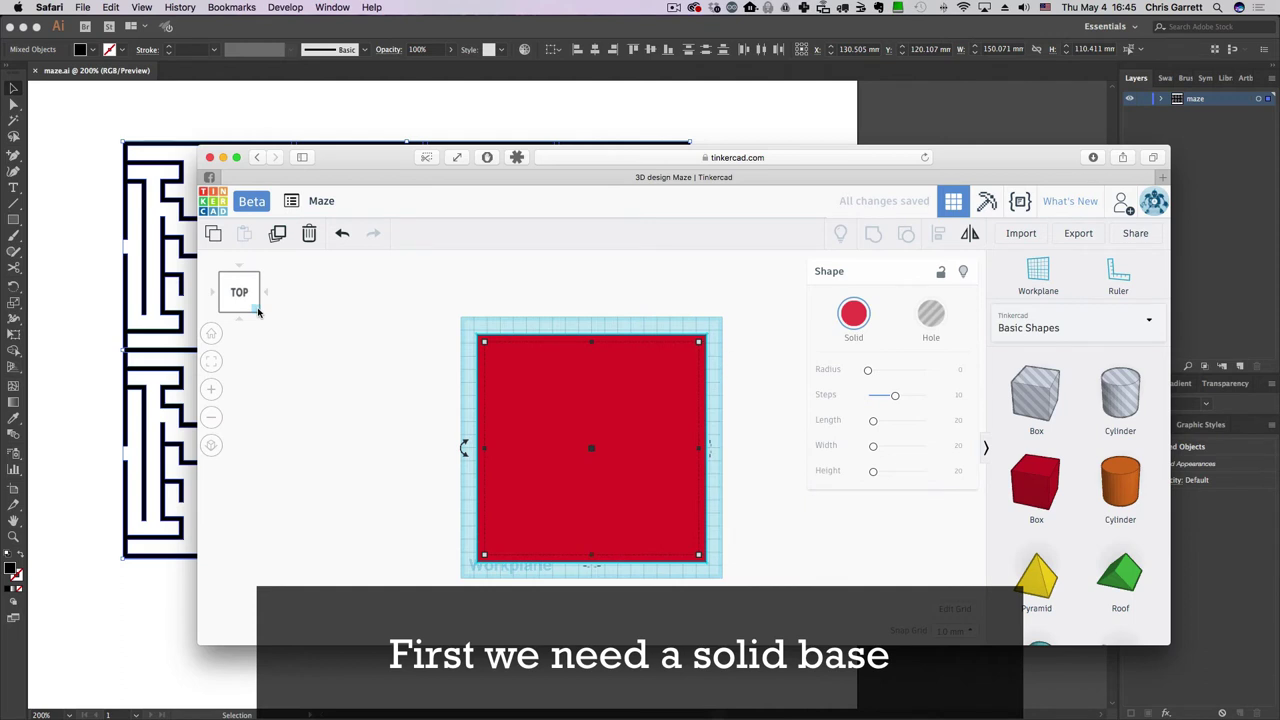
# Step: Undo an accidental lowering and set the box height to 5 mm
pyautogui.click(257, 312)
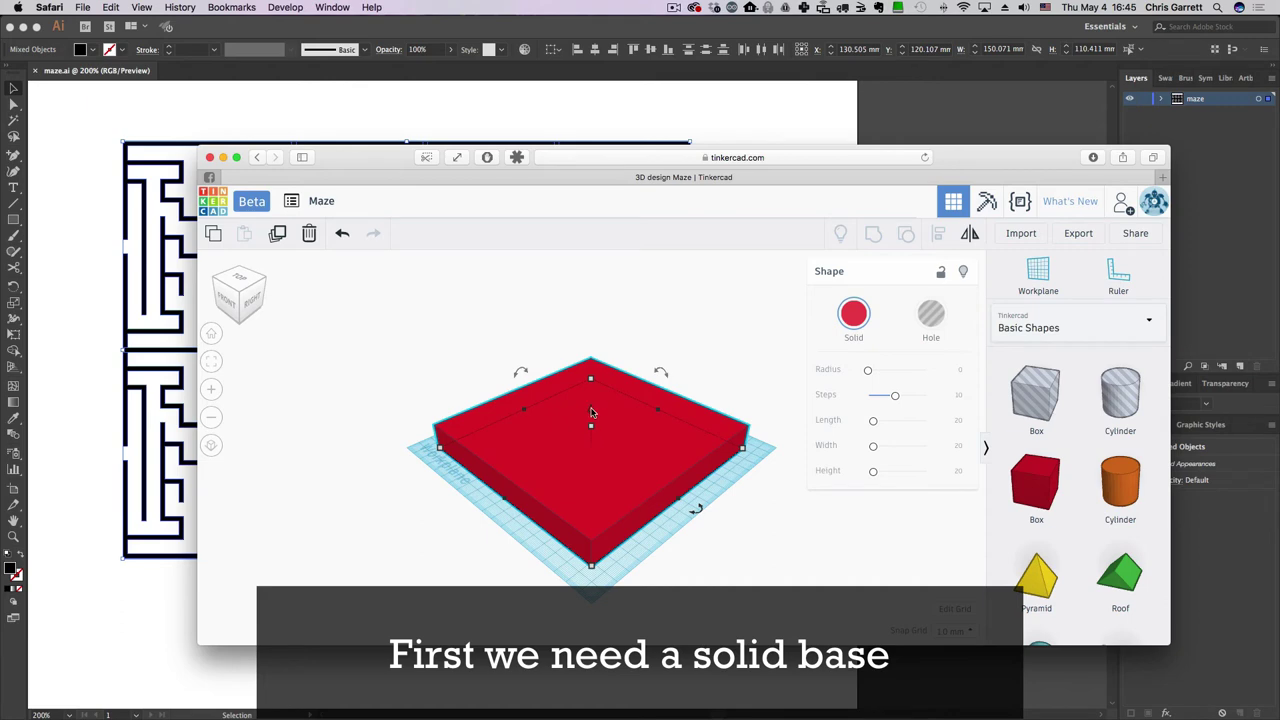
pyautogui.scroll(-3, 591, 412)
pyautogui.scroll(-2, 591, 412)
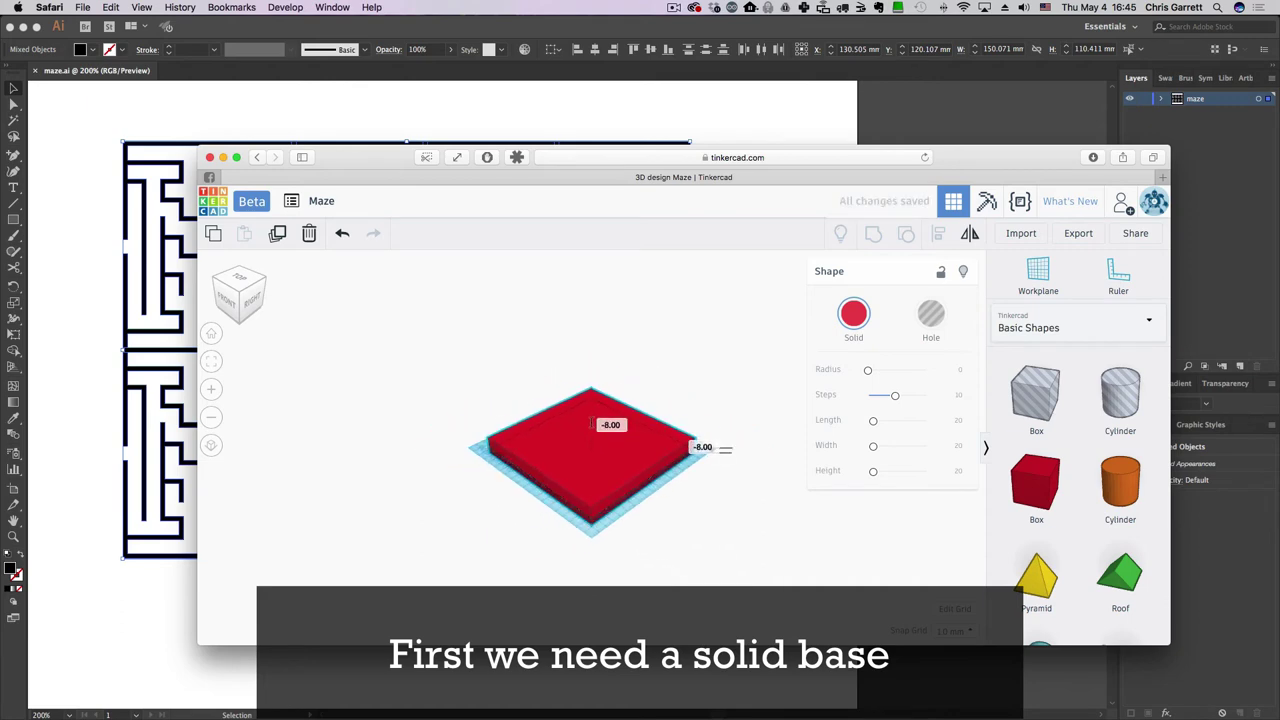
pyautogui.moveTo(591, 420); pyautogui.dragTo(591, 427)
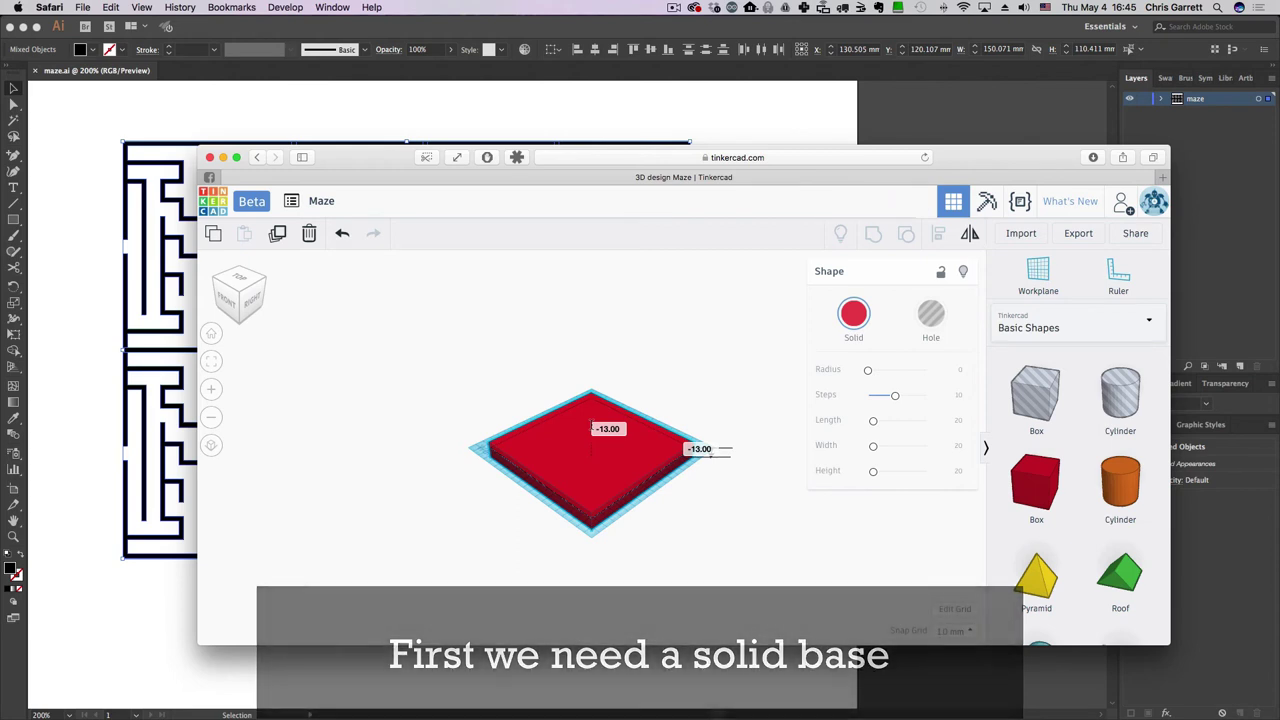
pyautogui.press('super+z')
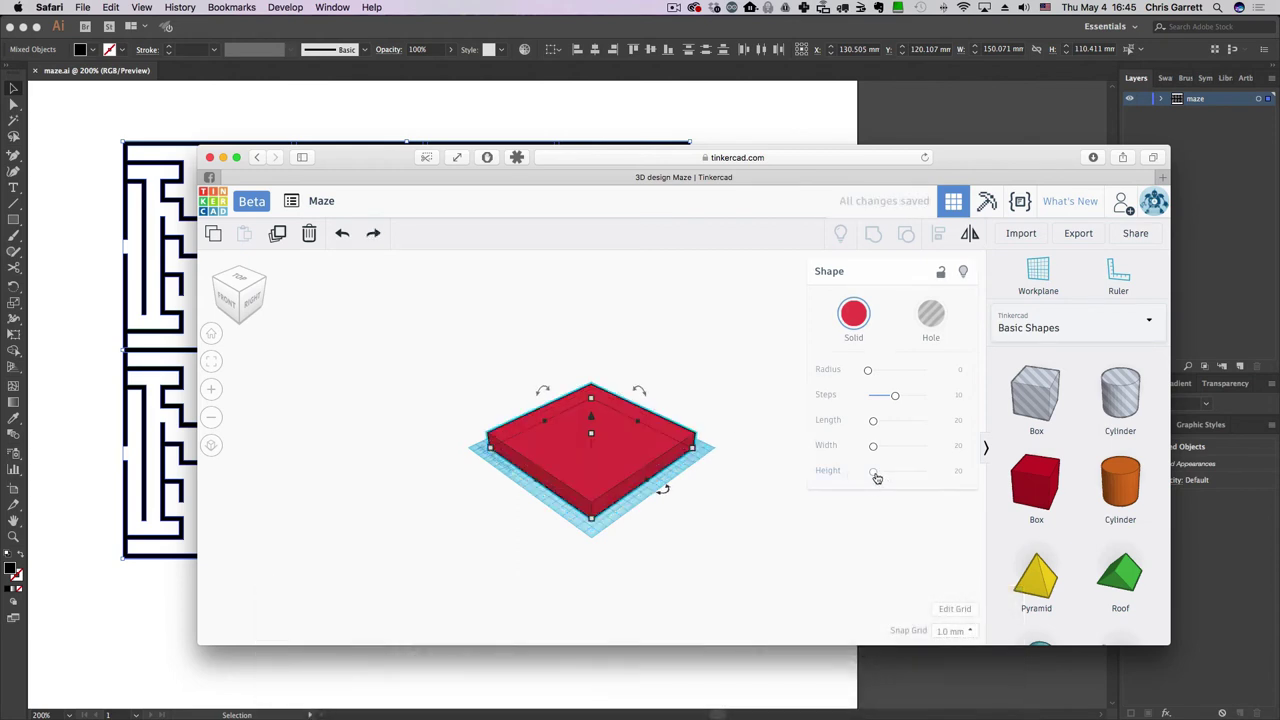
pyautogui.moveTo(876, 478); pyautogui.dragTo(868, 472)
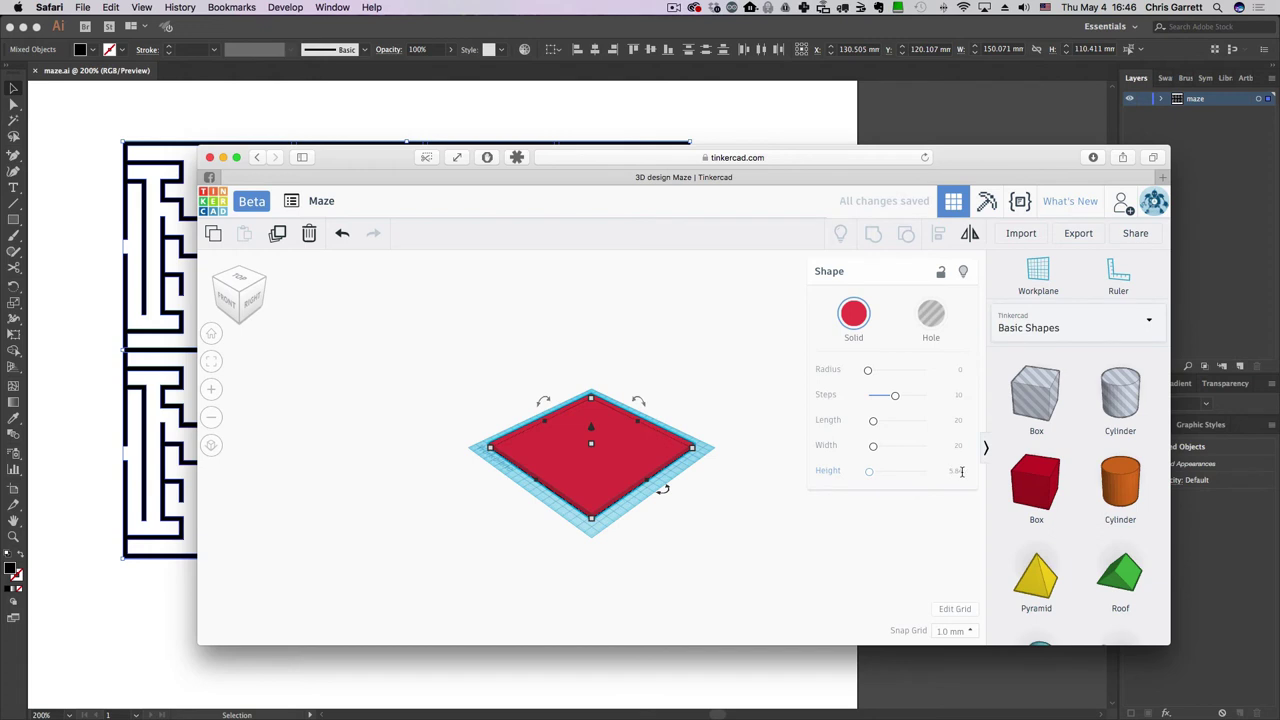
pyautogui.click(961, 471)
pyautogui.press('Return')
# Step: Choose maze.svg as the shape file to import
pyautogui.click(1021, 233)
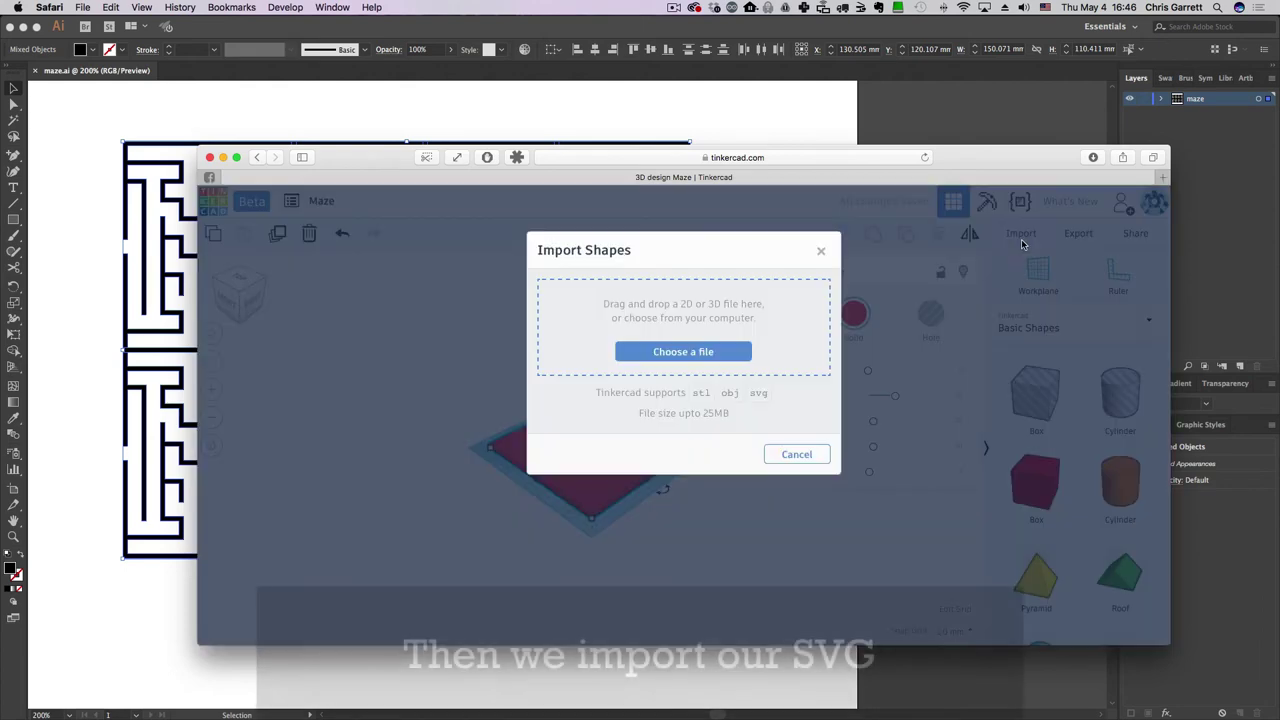
pyautogui.click(718, 351)
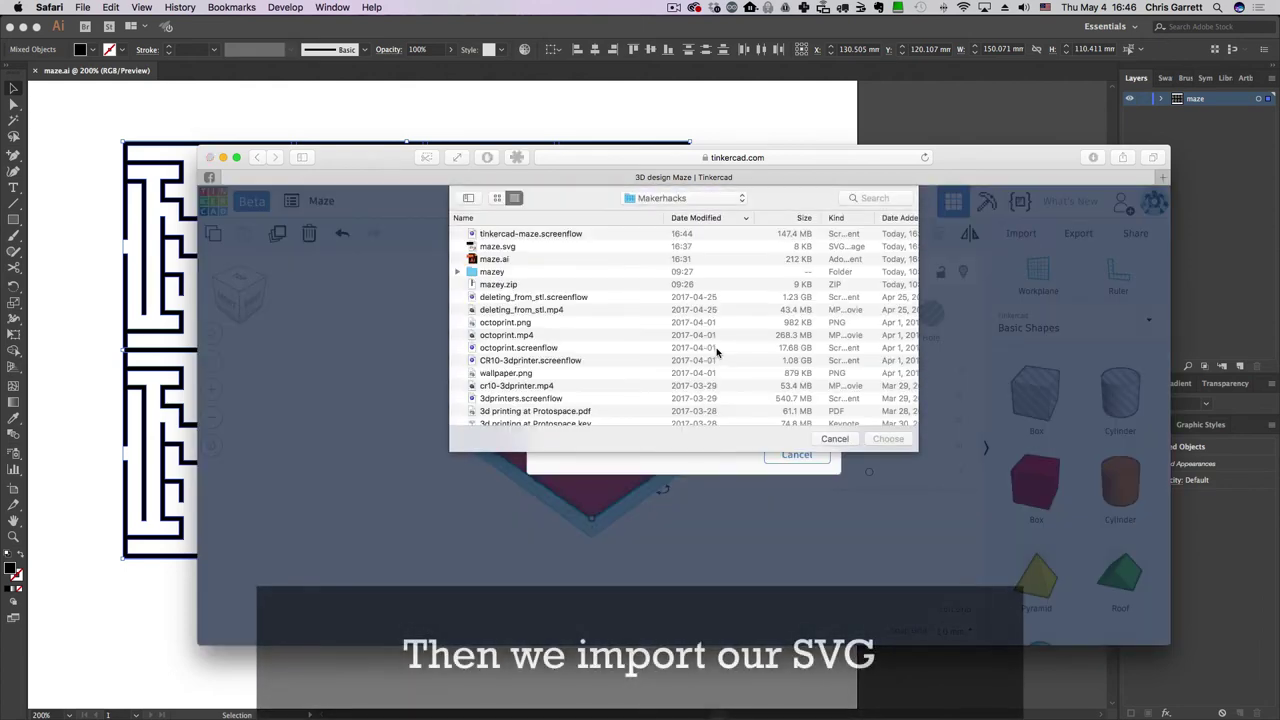
pyautogui.click(502, 249)
pyautogui.click(887, 439)
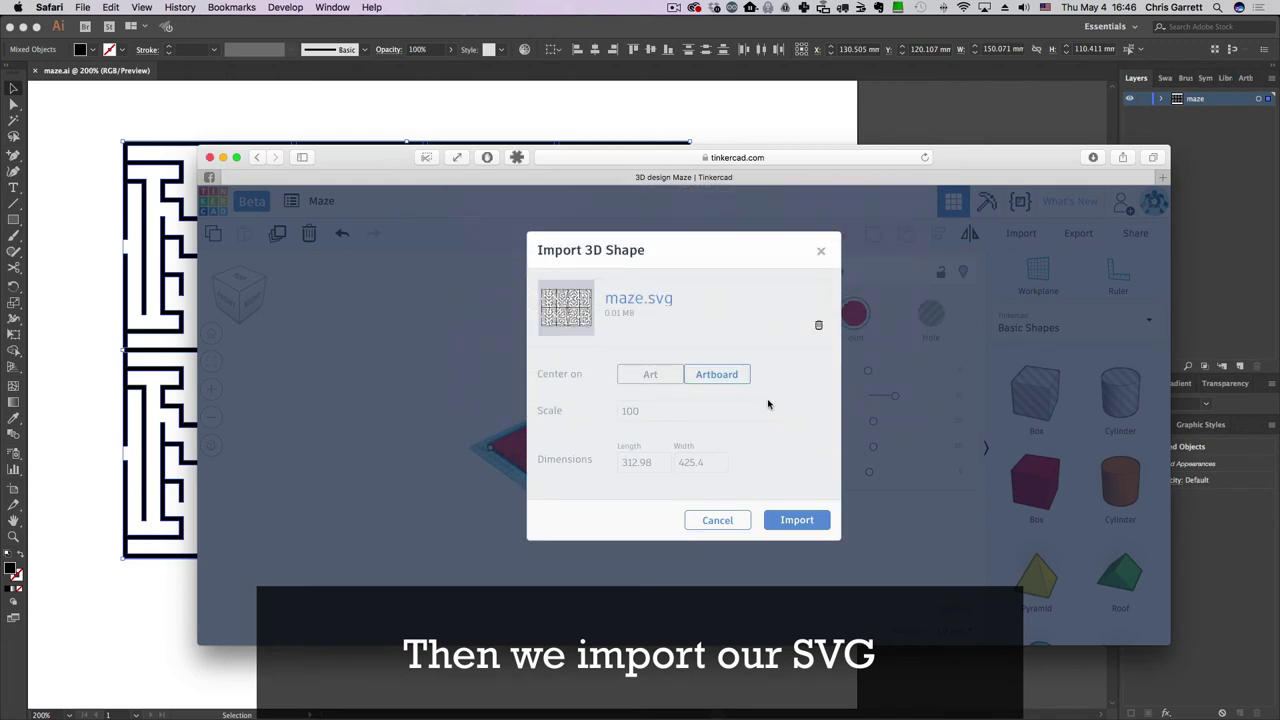
# Step: Try import scales 80, 70 and 60 to compare the resulting dimensions
pyautogui.click(655, 410)
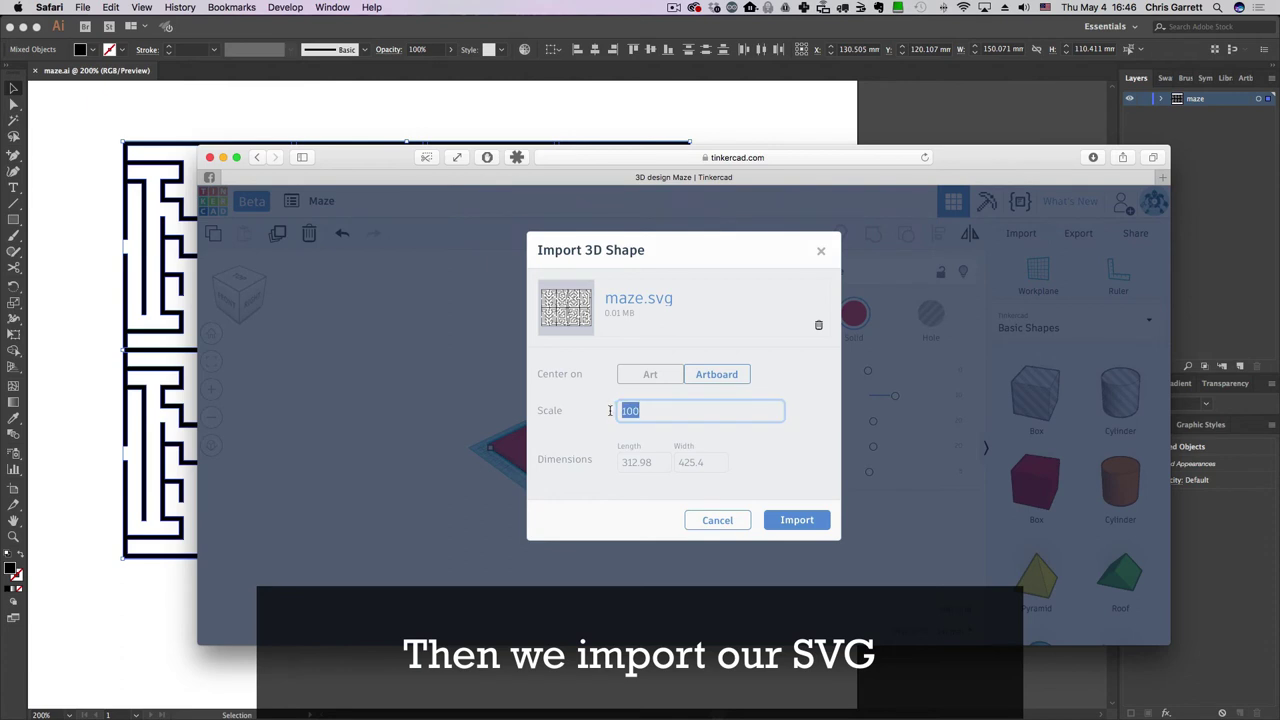
pyautogui.write('80')
pyautogui.click(622, 463)
pyautogui.click(591, 411)
pyautogui.write('70')
pyautogui.click(636, 461)
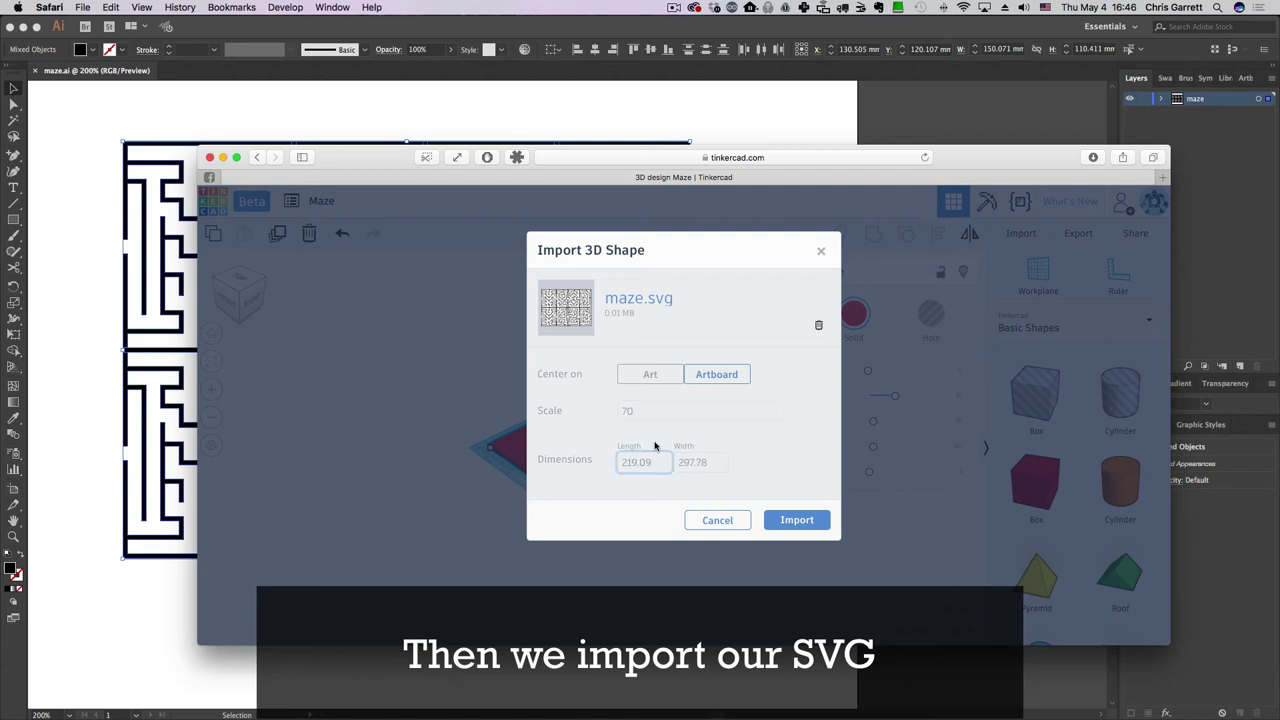
pyautogui.click(640, 410)
pyautogui.write('6')
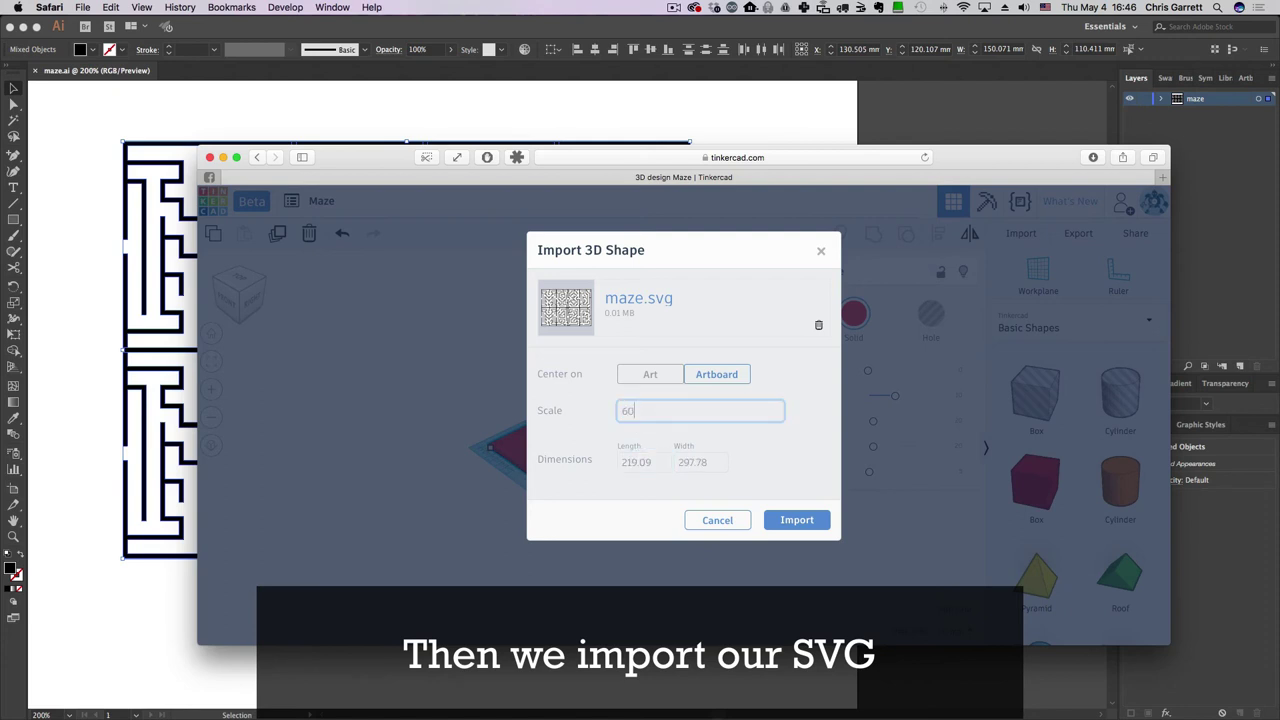
pyautogui.click(626, 461)
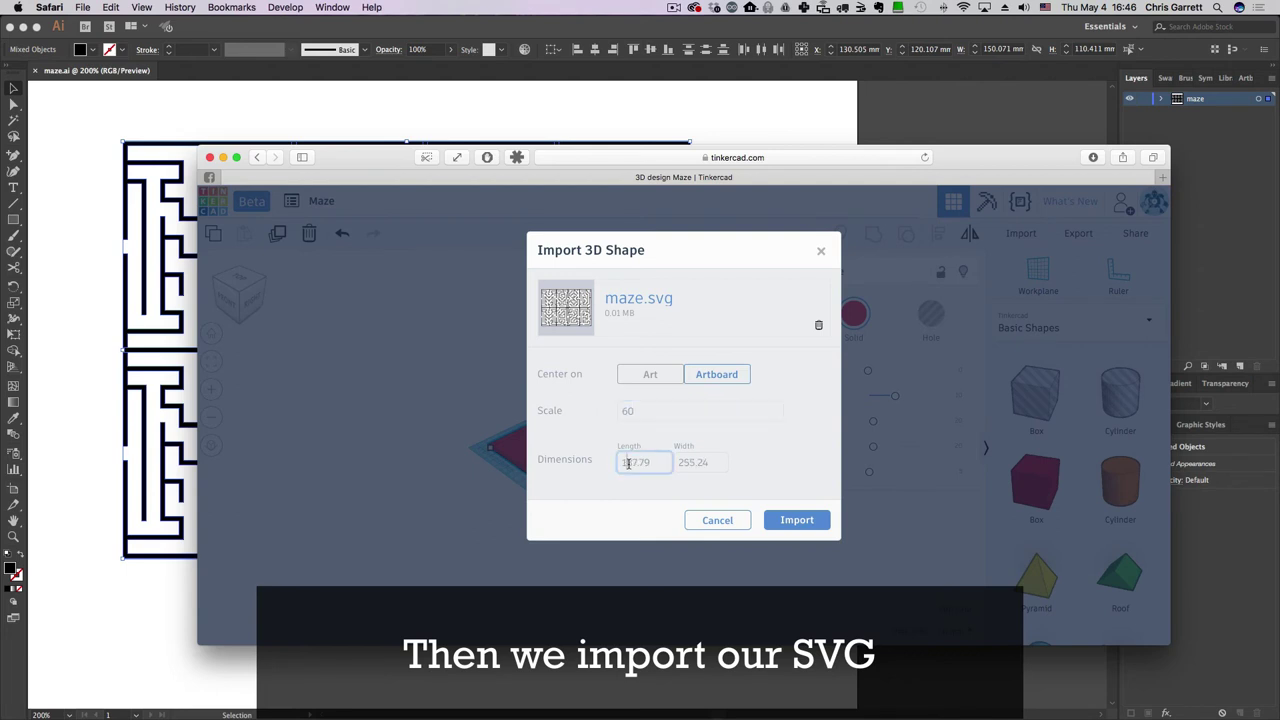
# Step: Try scale 50, then settle on scale 40 and import the maze
pyautogui.click(653, 418)
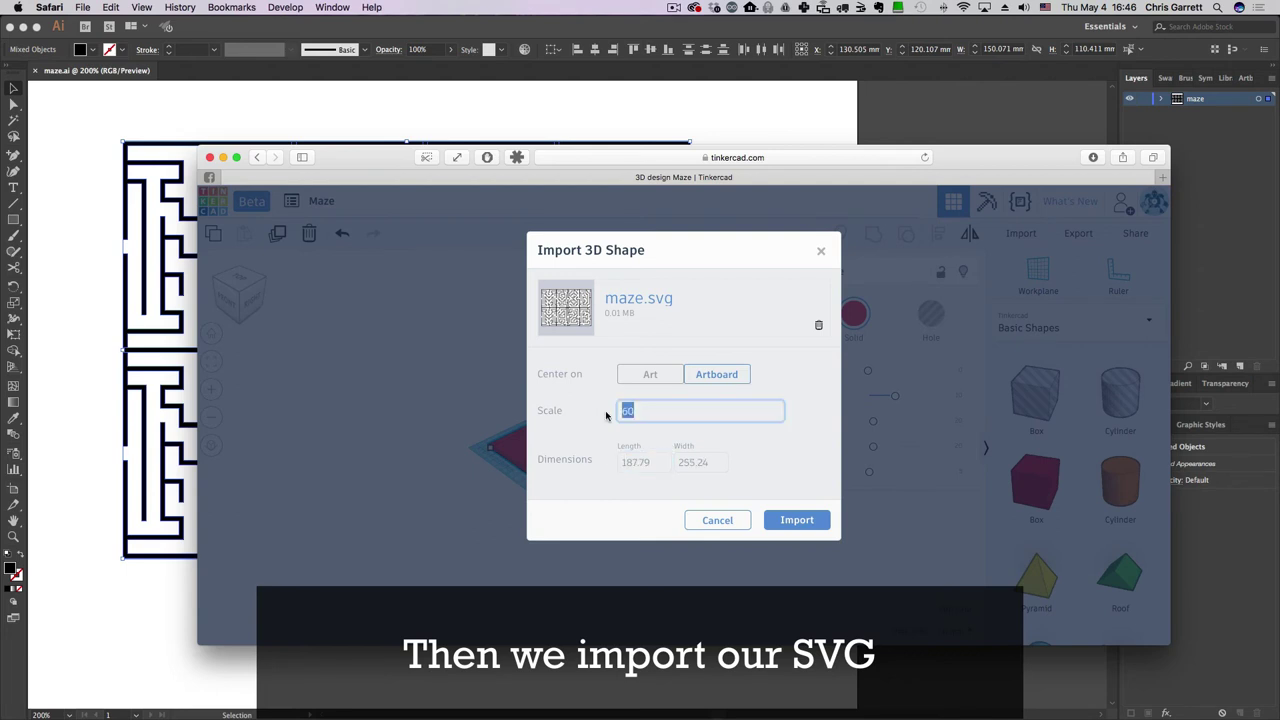
pyautogui.write('50')
pyautogui.click(618, 461)
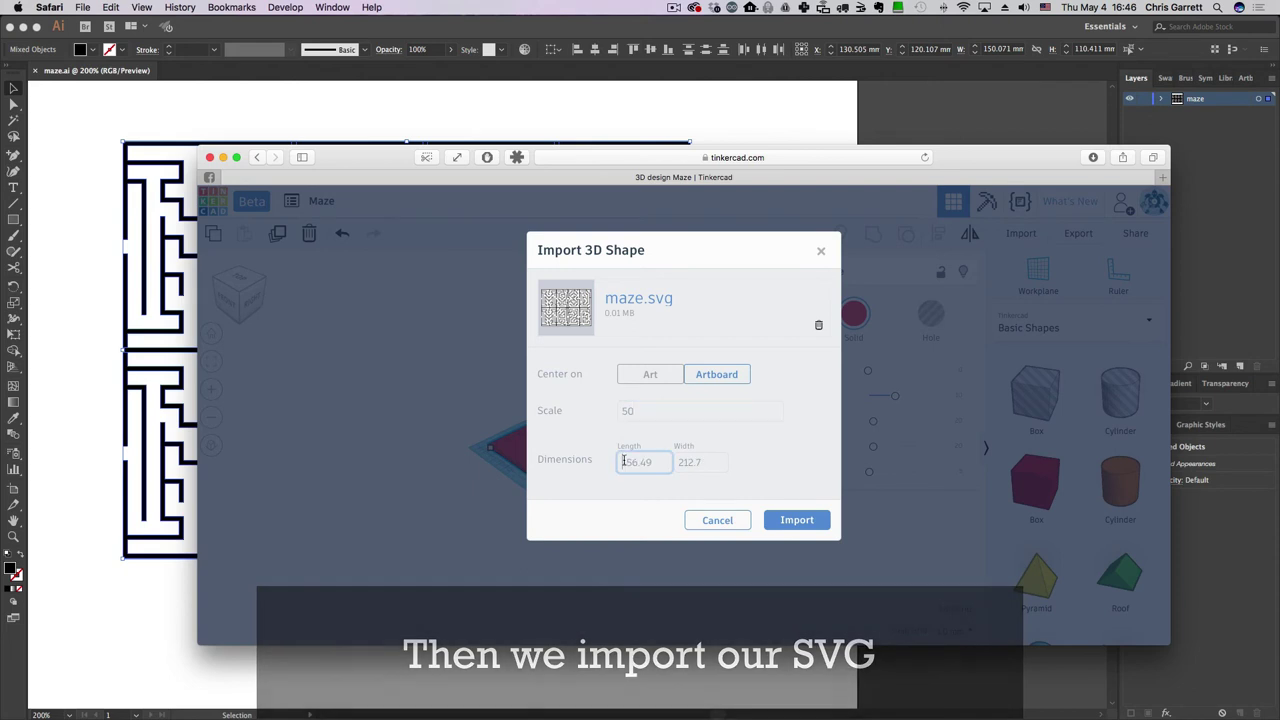
pyautogui.moveTo(628, 412); pyautogui.dragTo(610, 415)
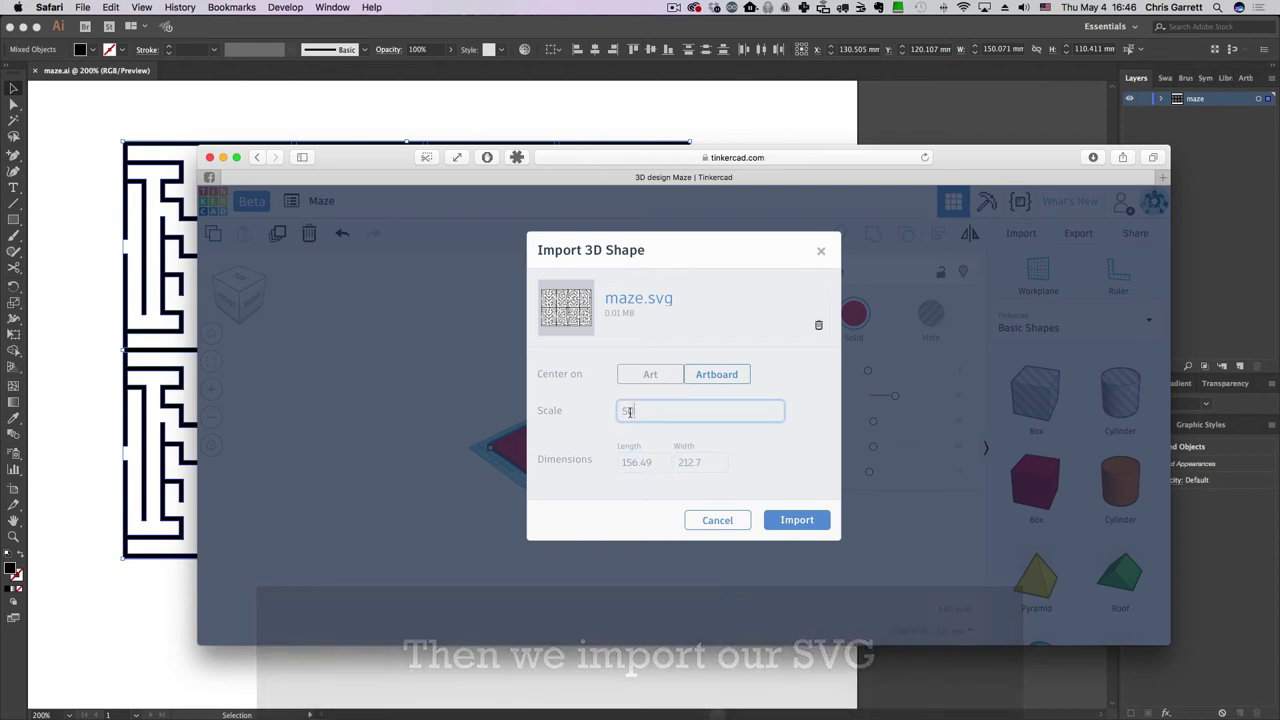
pyautogui.write('4')
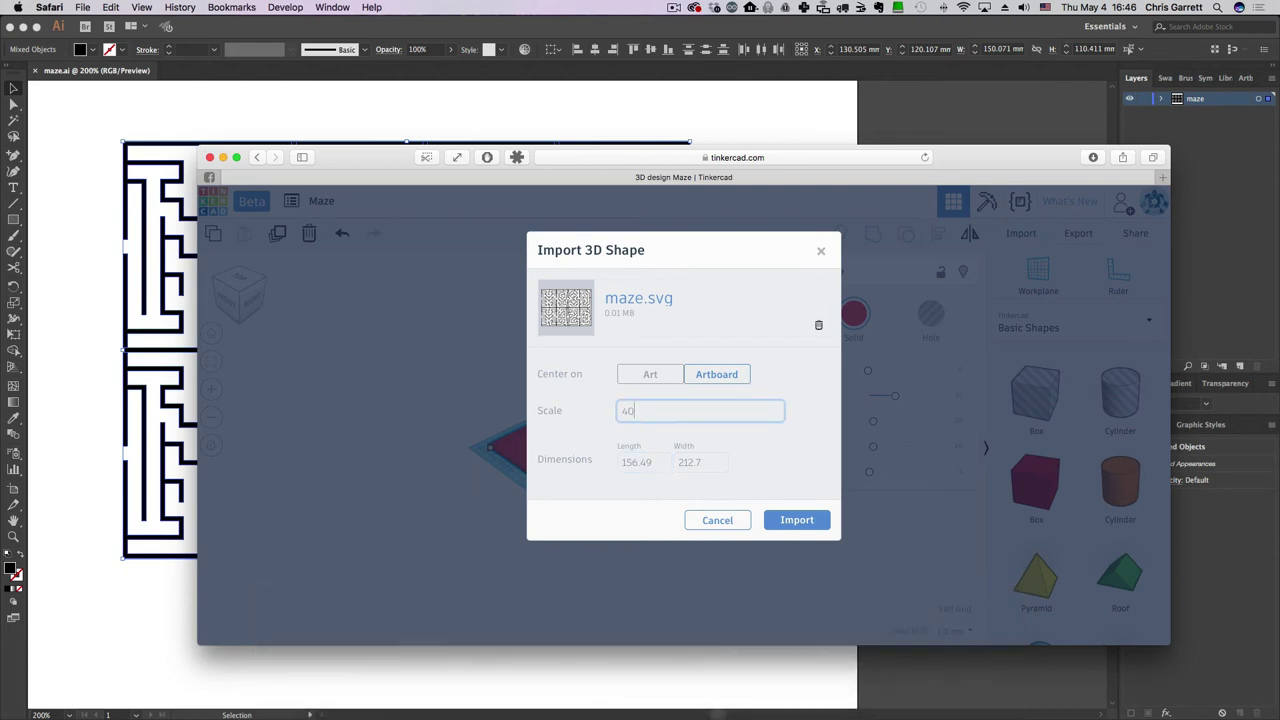
pyautogui.click(620, 462)
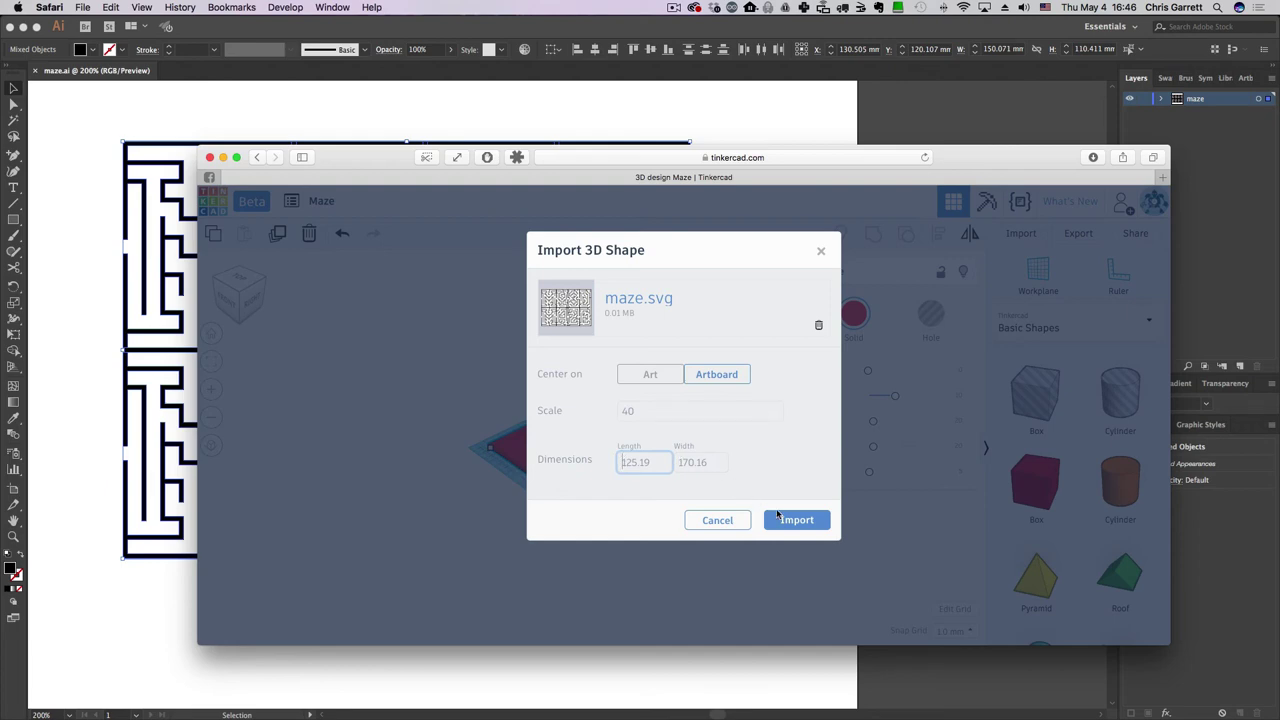
pyautogui.click(790, 519)
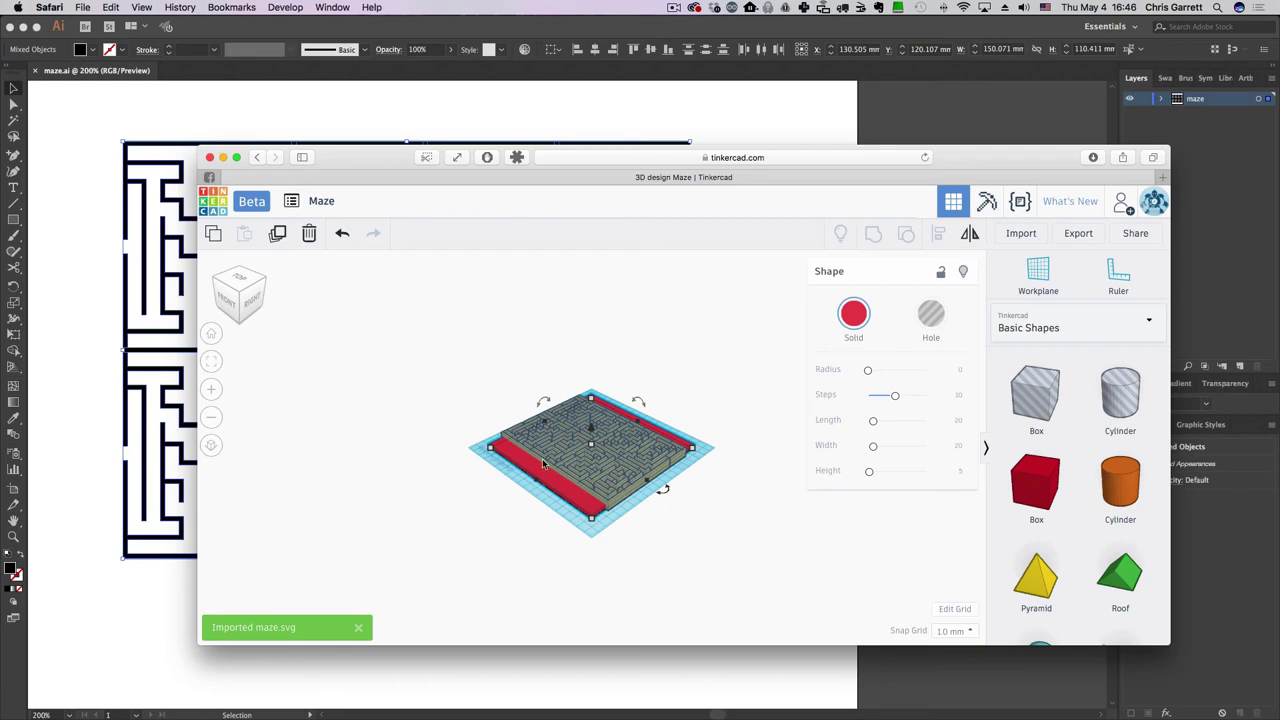
# Step: From the top view, drag the maze's edge and corner handles to fit the red base
pyautogui.click(240, 284)
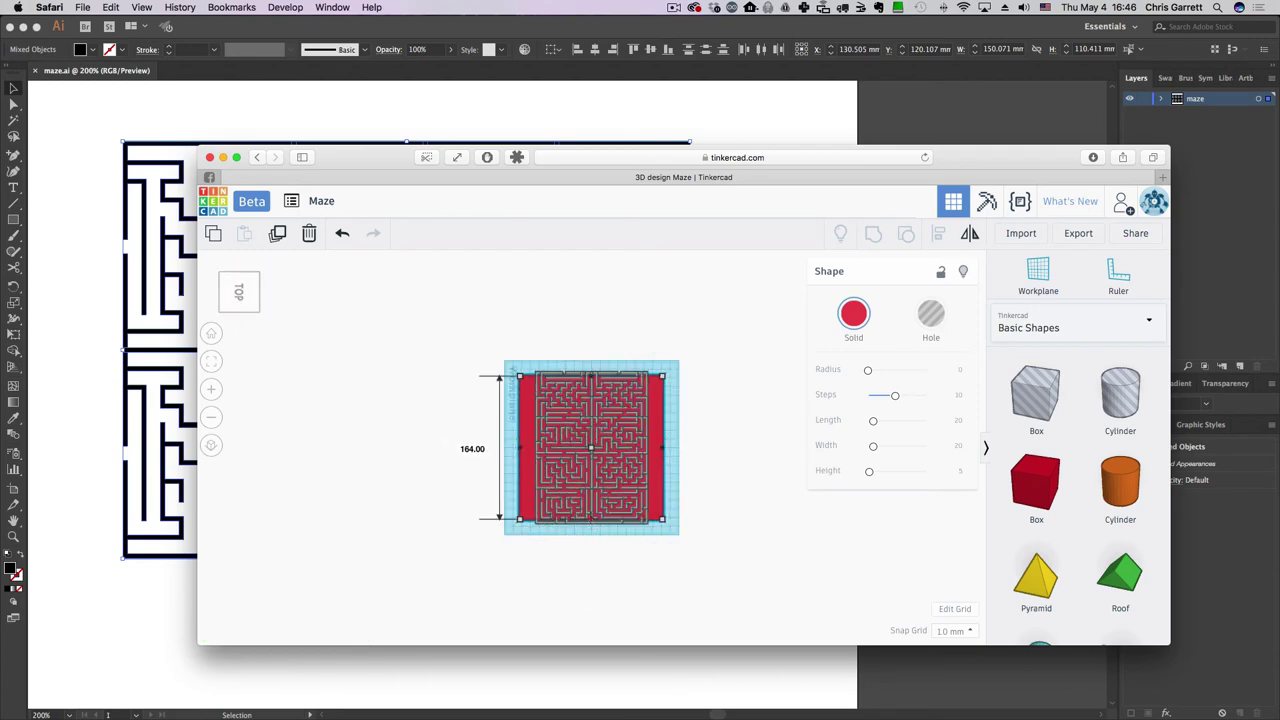
pyautogui.moveTo(590, 522); pyautogui.dragTo(590, 526)
pyautogui.moveTo(520, 377); pyautogui.dragTo(532, 369)
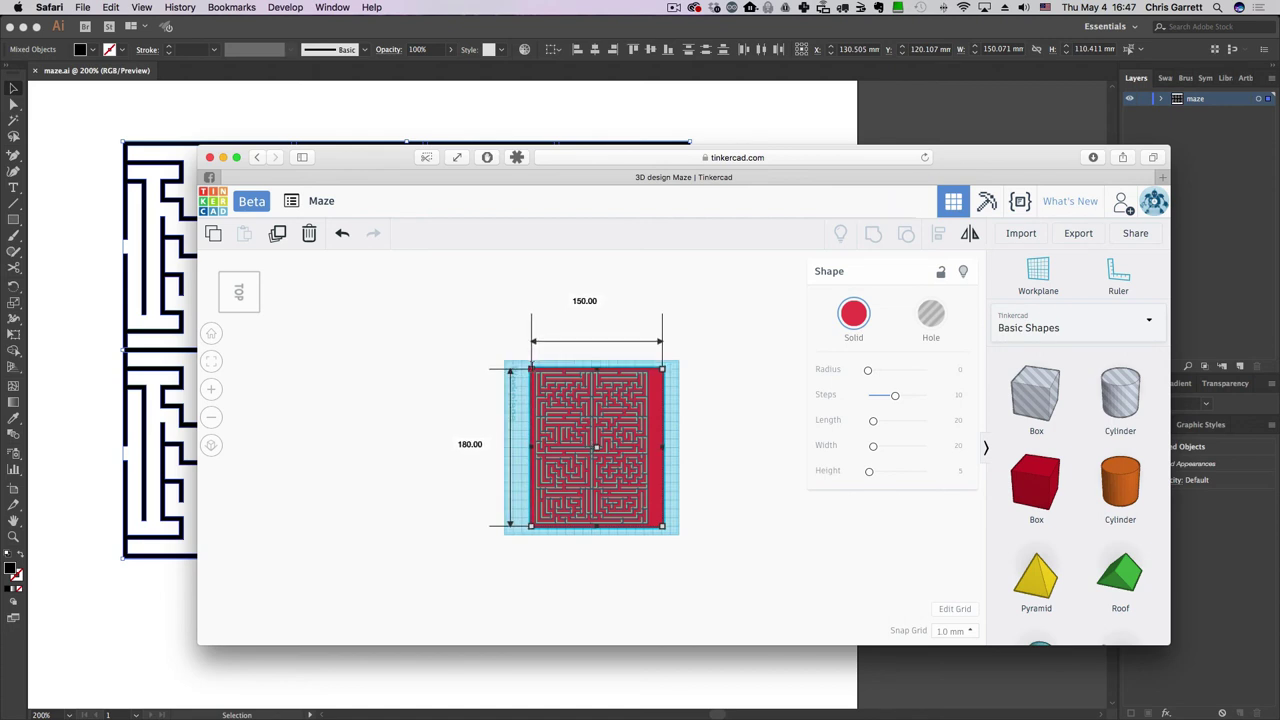
pyautogui.moveTo(665, 453); pyautogui.dragTo(653, 449)
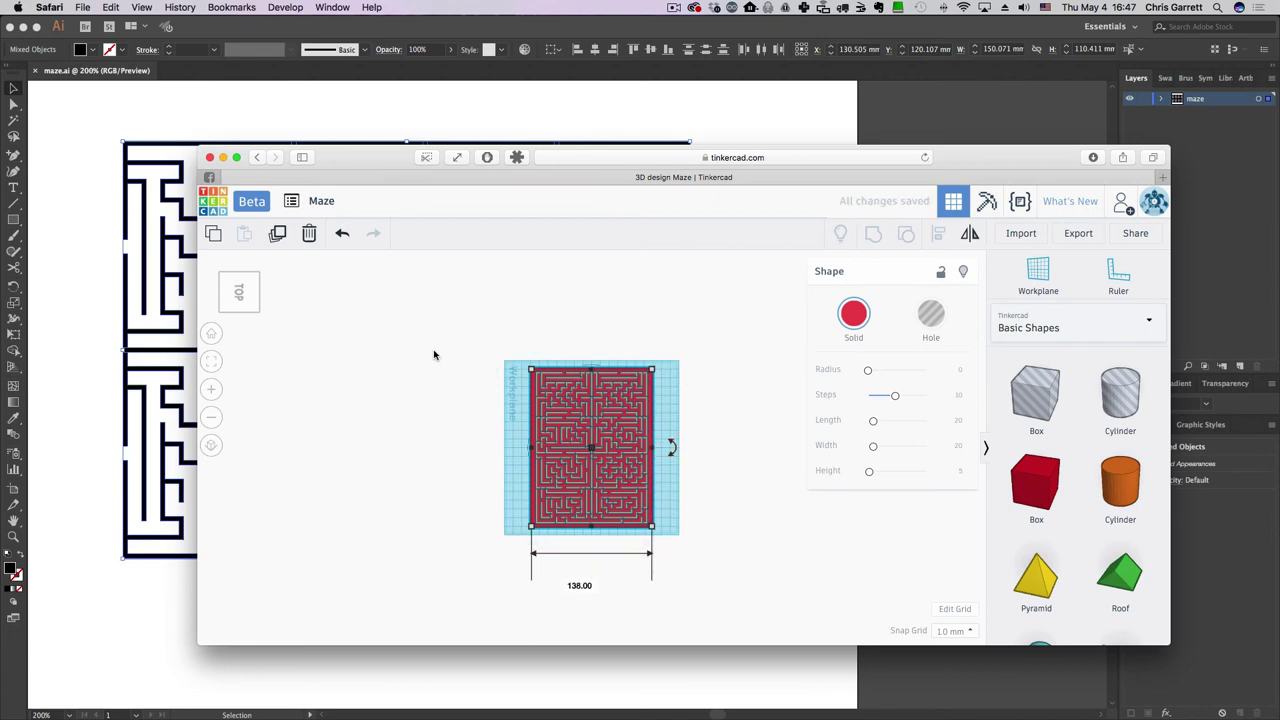
pyautogui.click(255, 312)
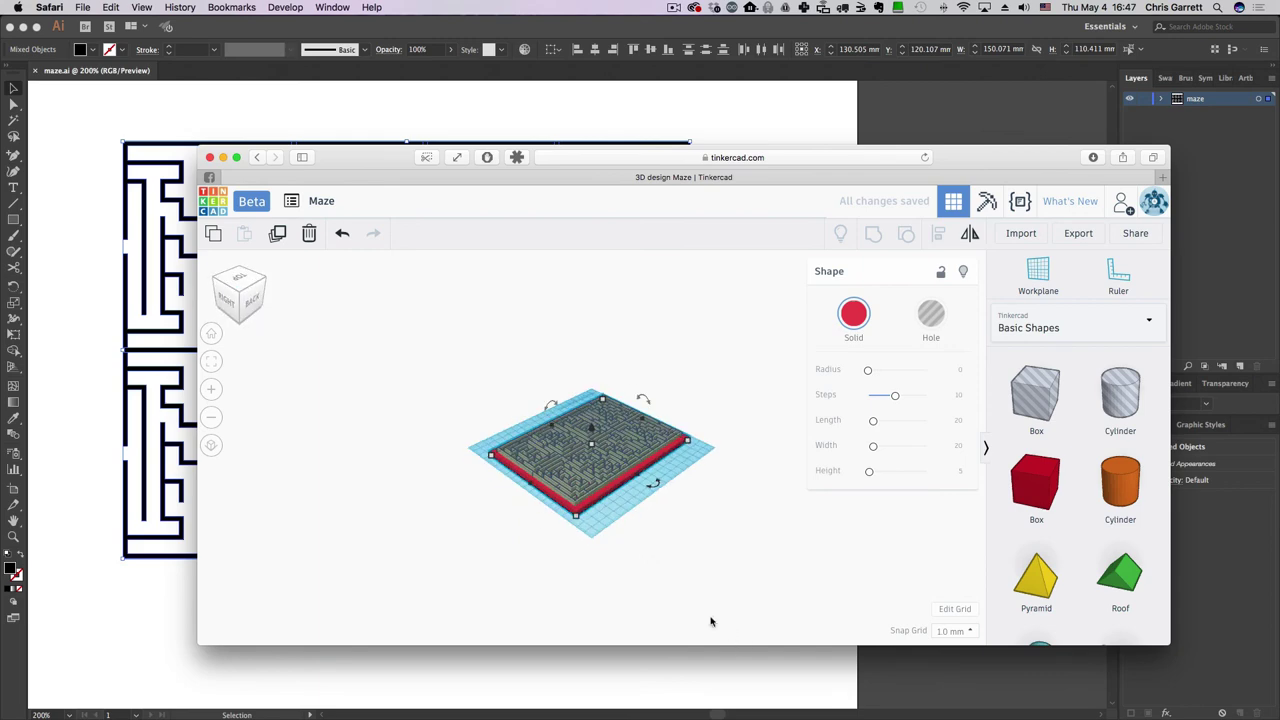
pyautogui.scroll(2, 640, 565)
pyautogui.scroll(3, 638, 566)
pyautogui.scroll(3, 638, 566)
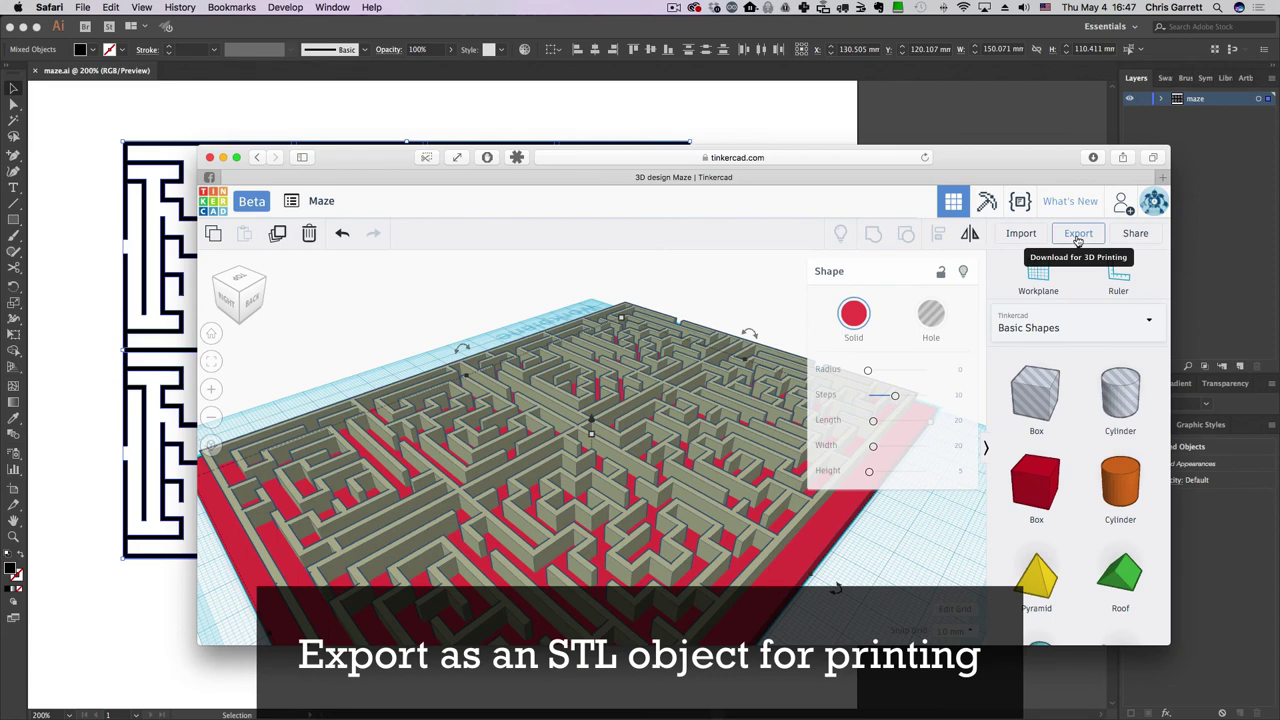
# Step: Export the design as an STL file and reveal Maze-2.stl in Finder
pyautogui.click(1077, 236)
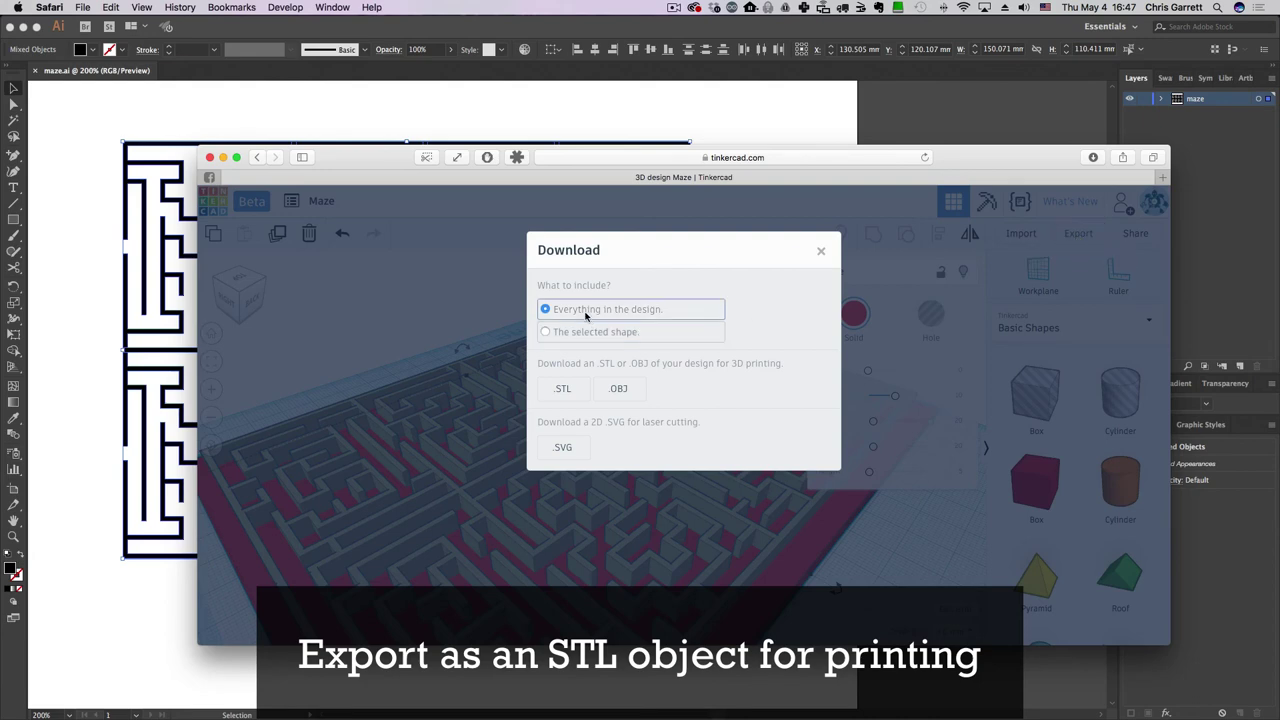
pyautogui.click(566, 389)
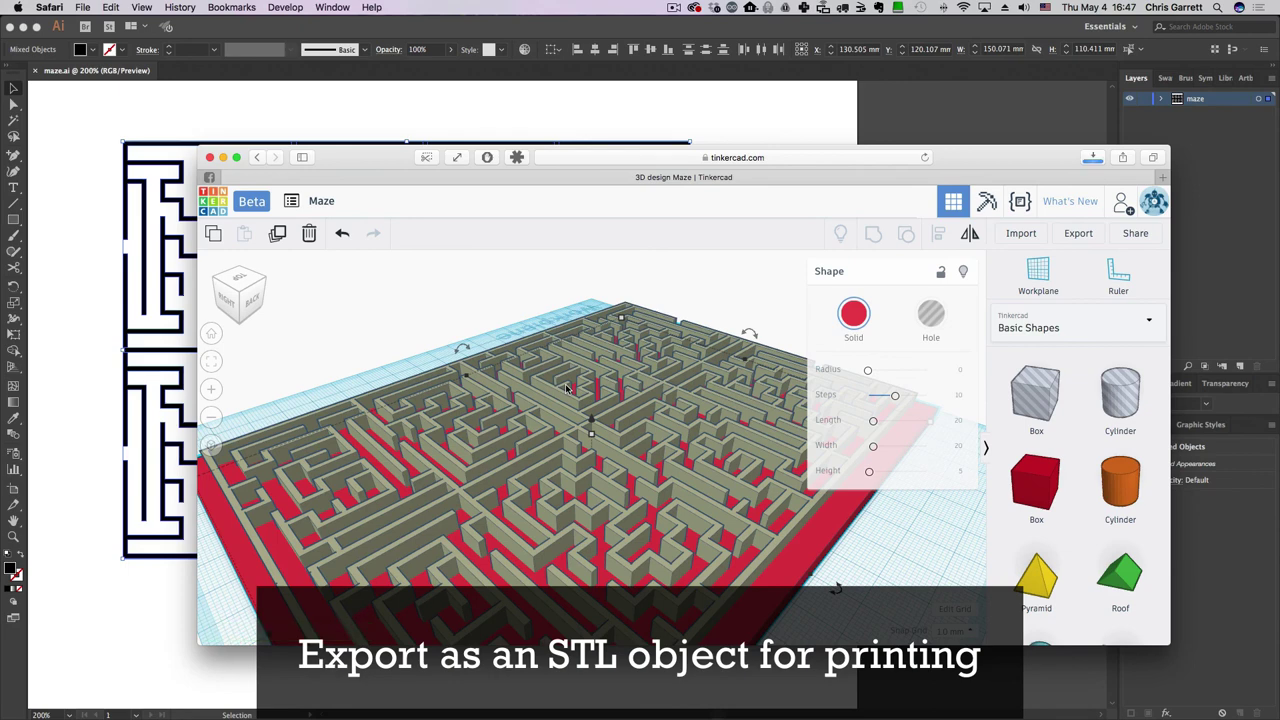
pyautogui.click(1093, 158)
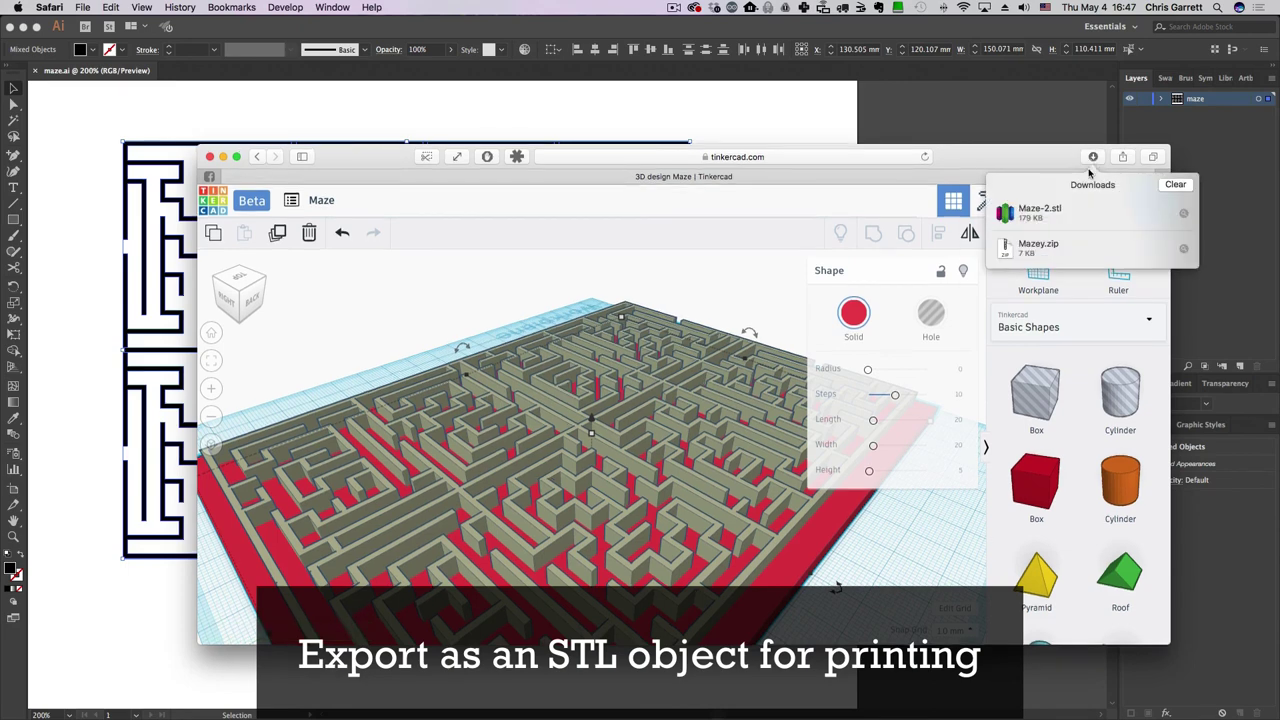
pyautogui.click(1184, 217)
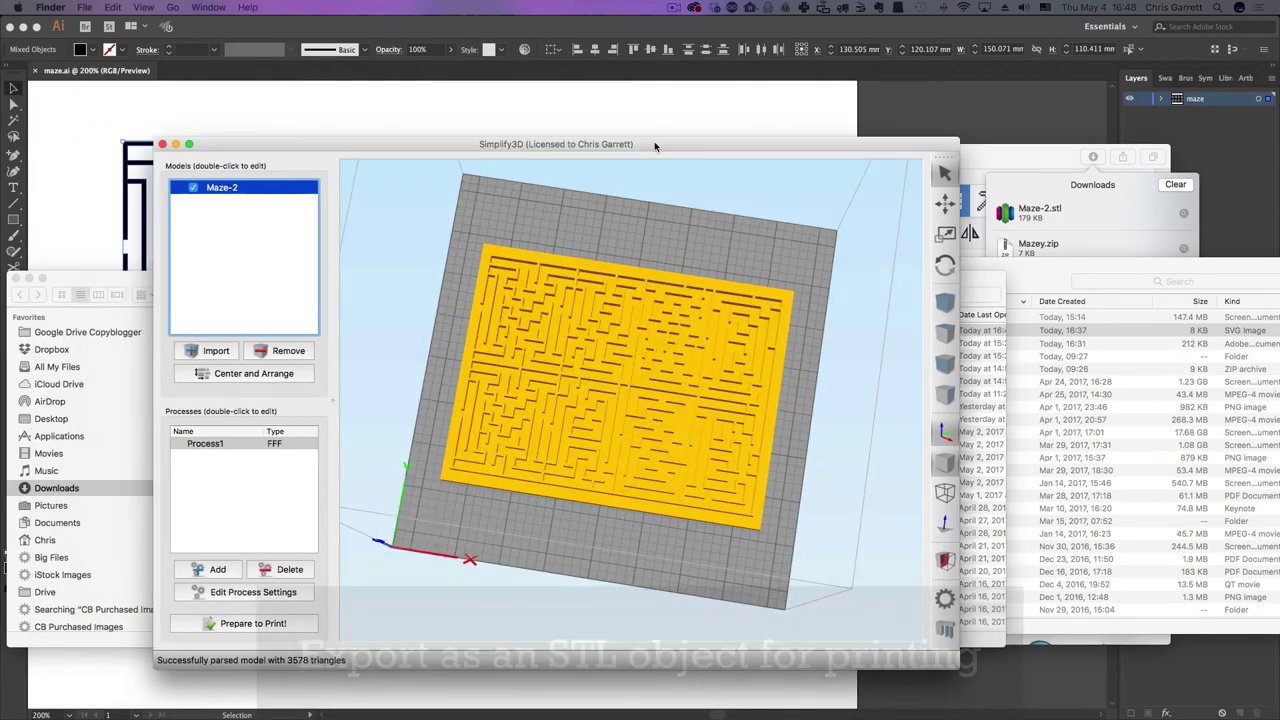
# Step: Orbit the Maze-2 model to an angled view and start generating its print toolpaths
pyautogui.moveTo(660, 400)
pyautogui.mouseDown()
pyautogui.moveTo(599, 445)
pyautogui.moveTo(436, 500)
pyautogui.moveTo(696, 544)
pyautogui.moveTo(766, 540)
pyautogui.moveTo(751, 505)
pyautogui.mouseUp()
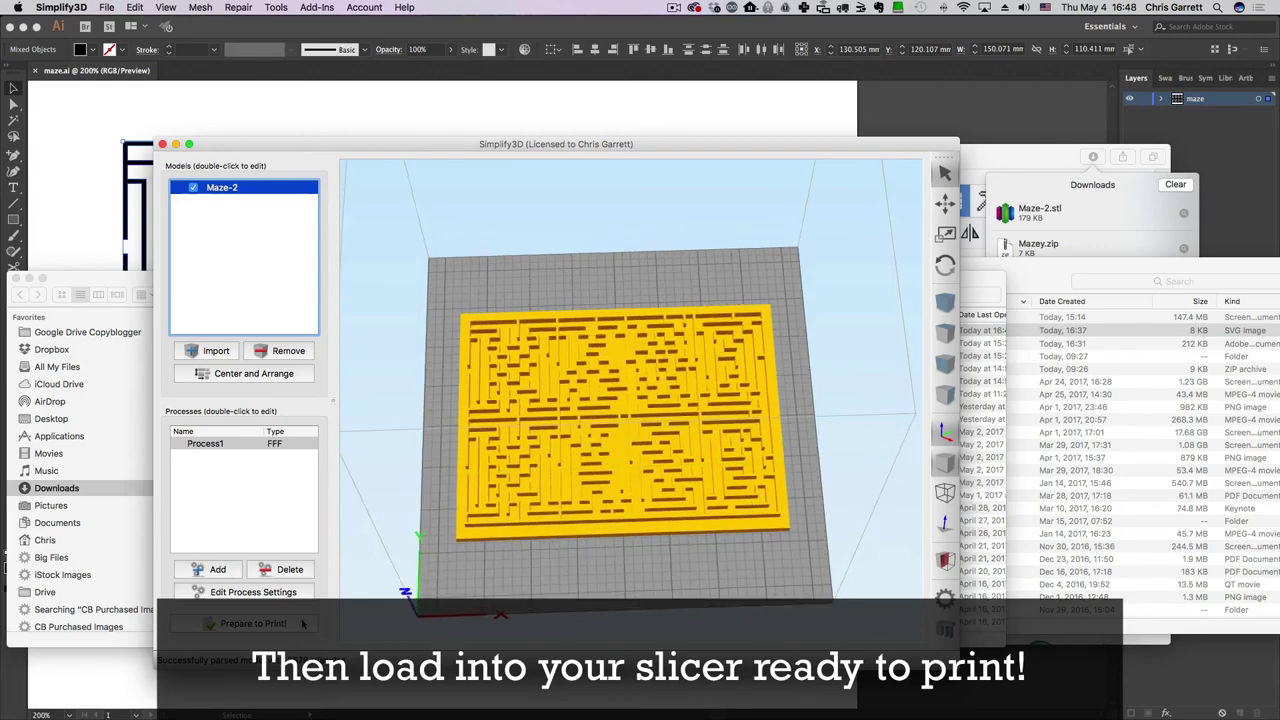
pyautogui.click(292, 624)
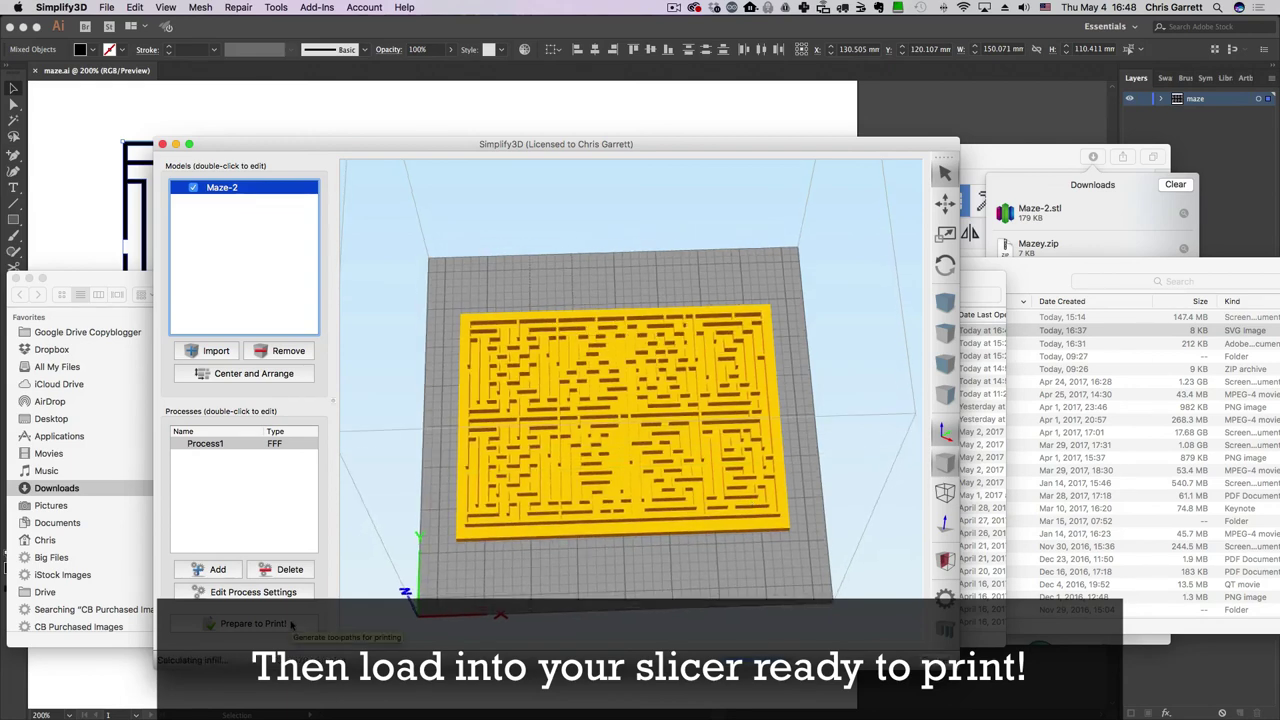